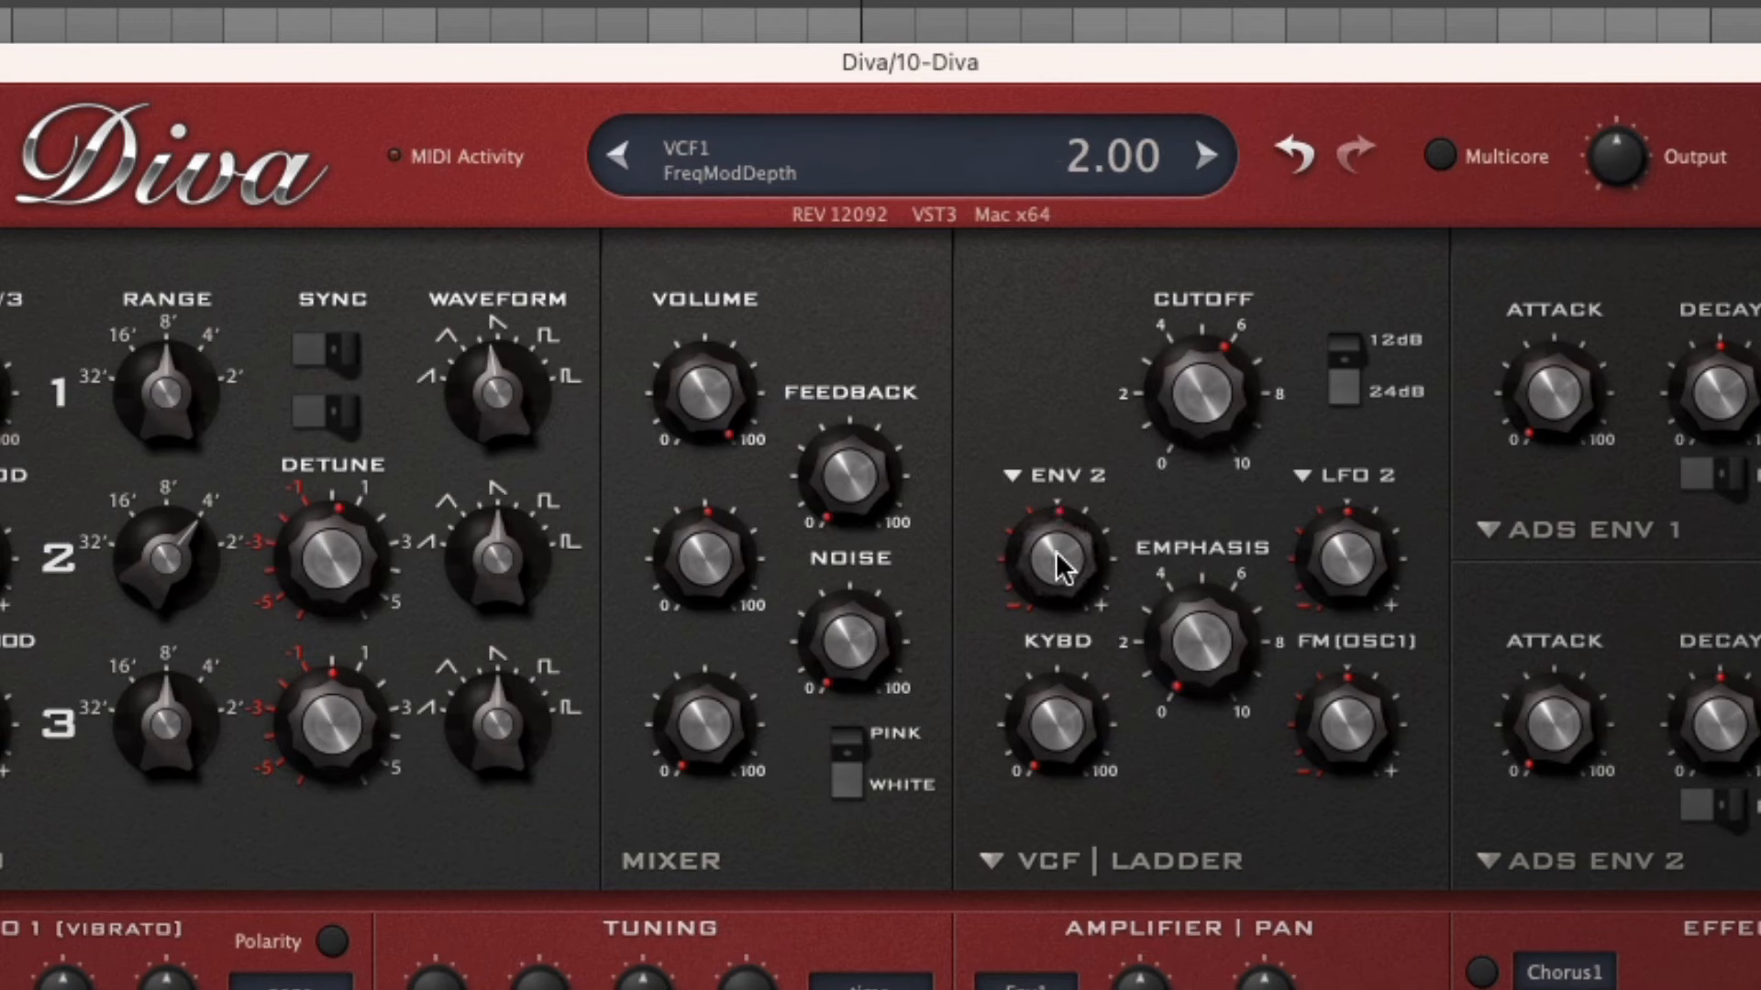
drag(1045, 496, 1042, 481)
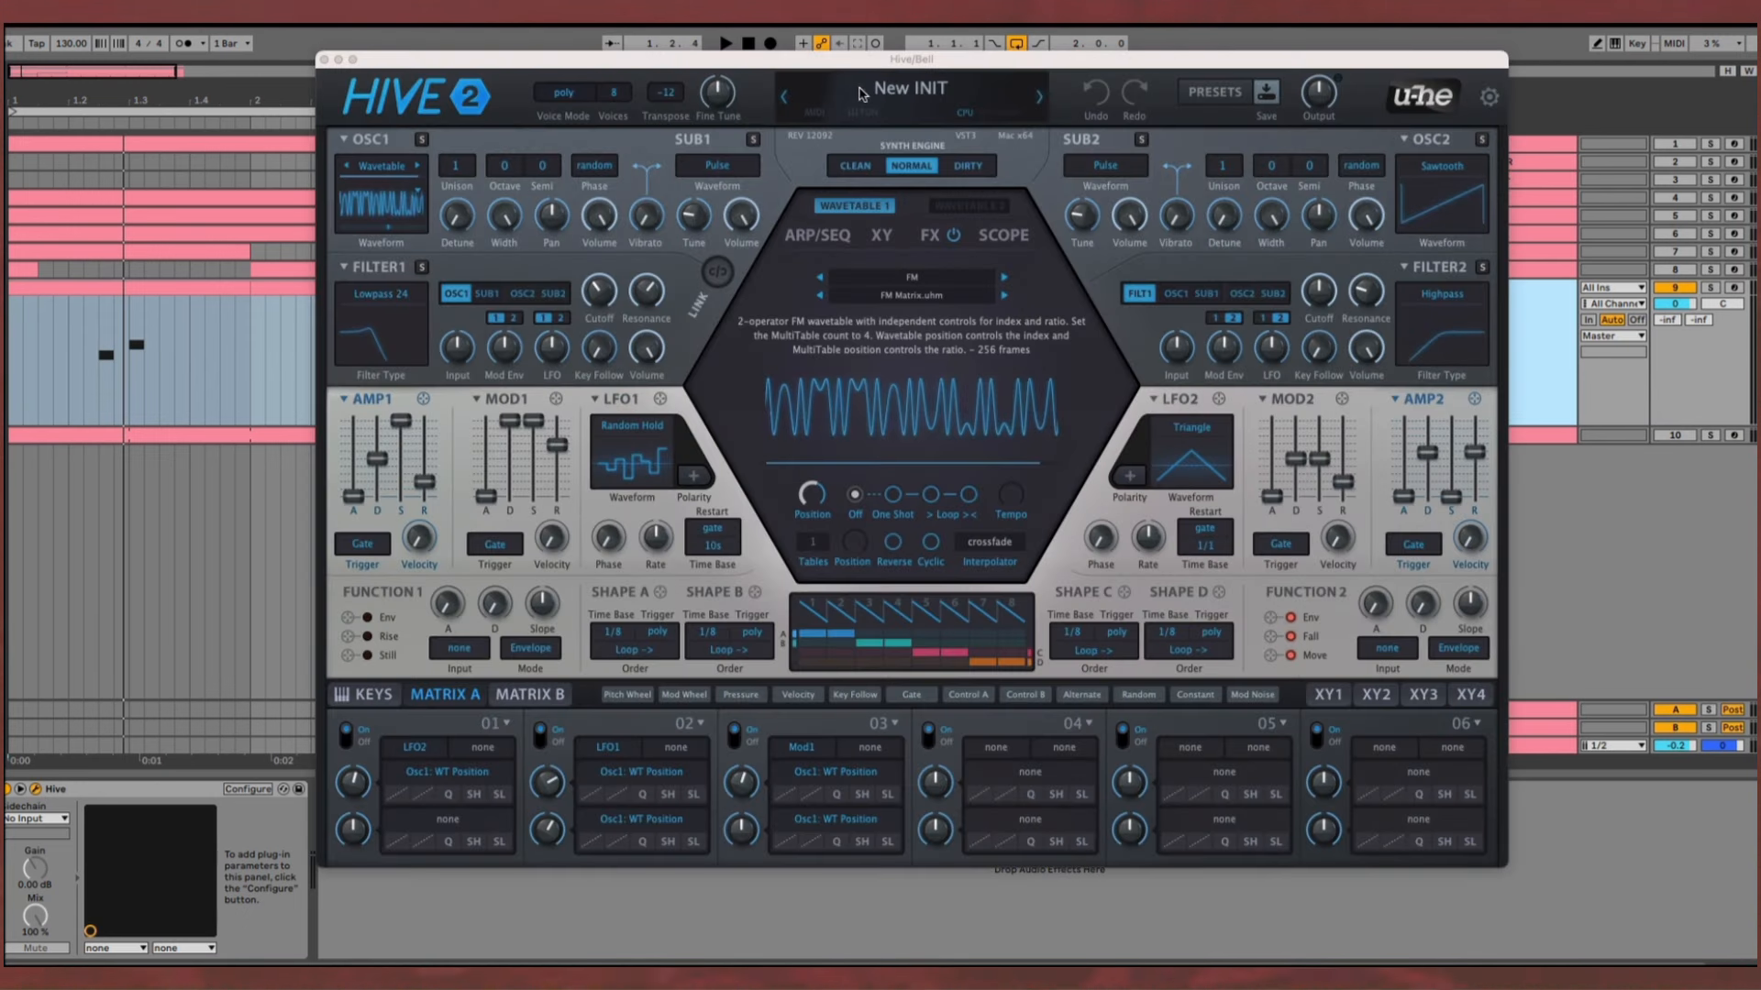
- Load and audition the Brassy Joe preset, and look through the rest of the preset list
click(864, 90)
click(911, 287)
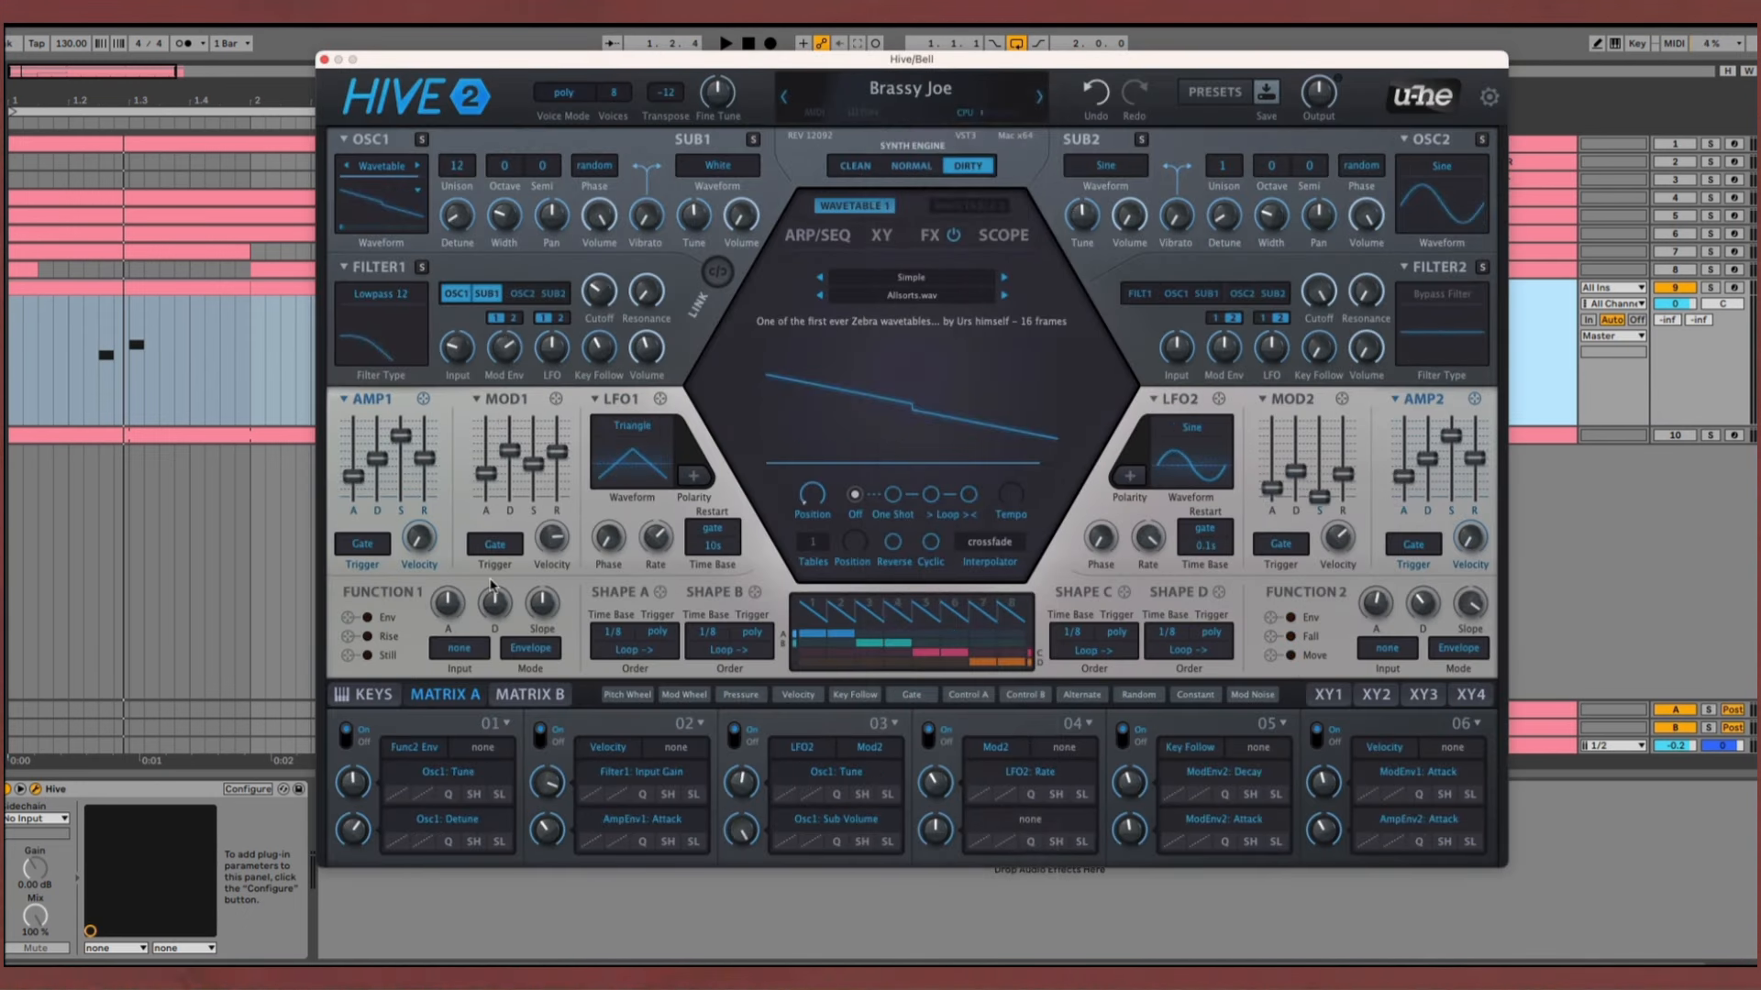
key(space)
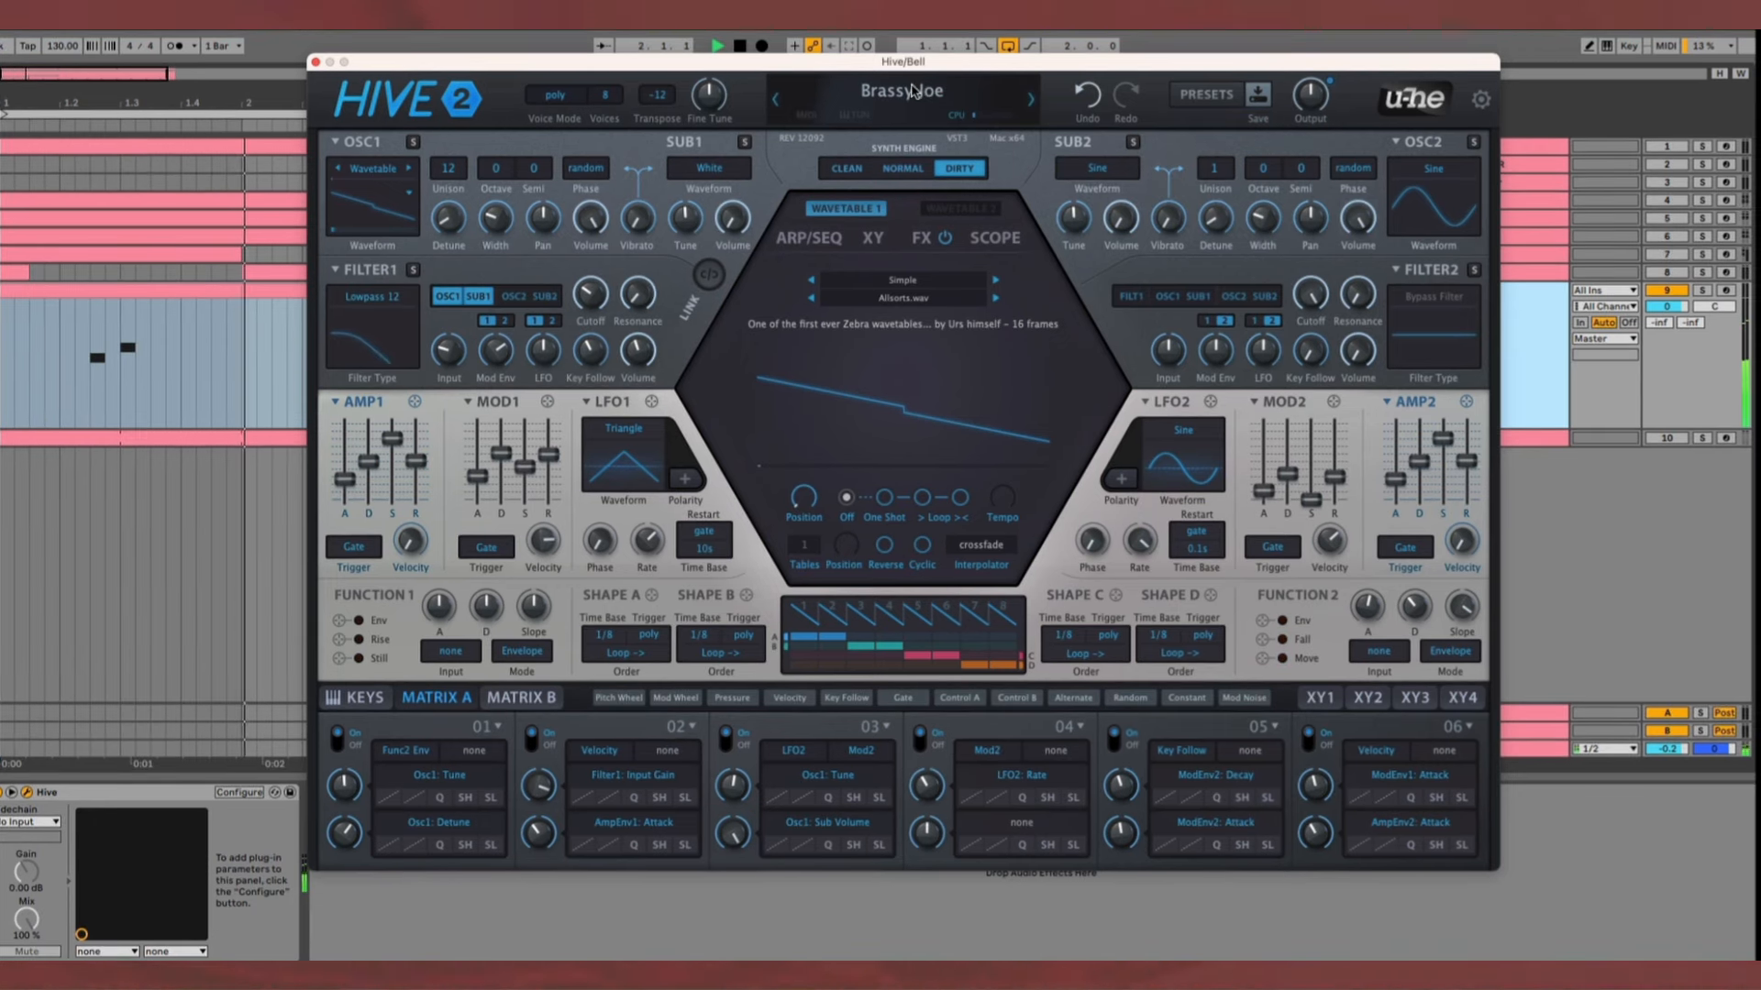
click(913, 89)
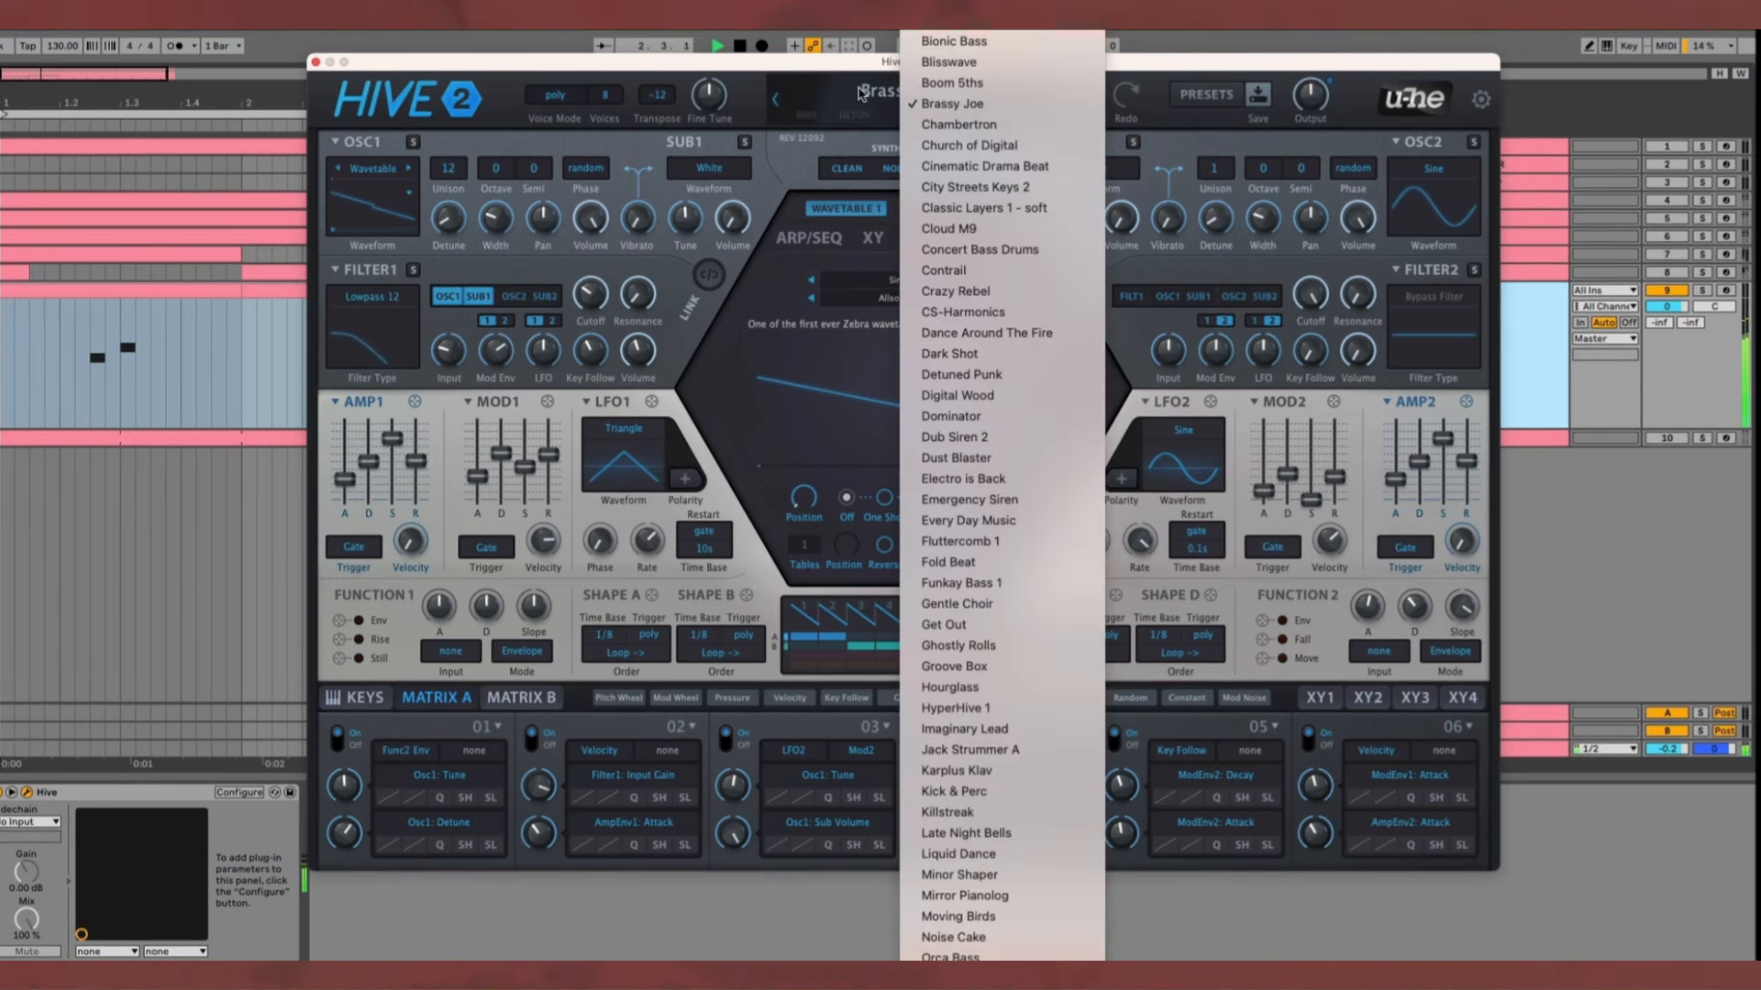
scroll(1064, 441, down, 5)
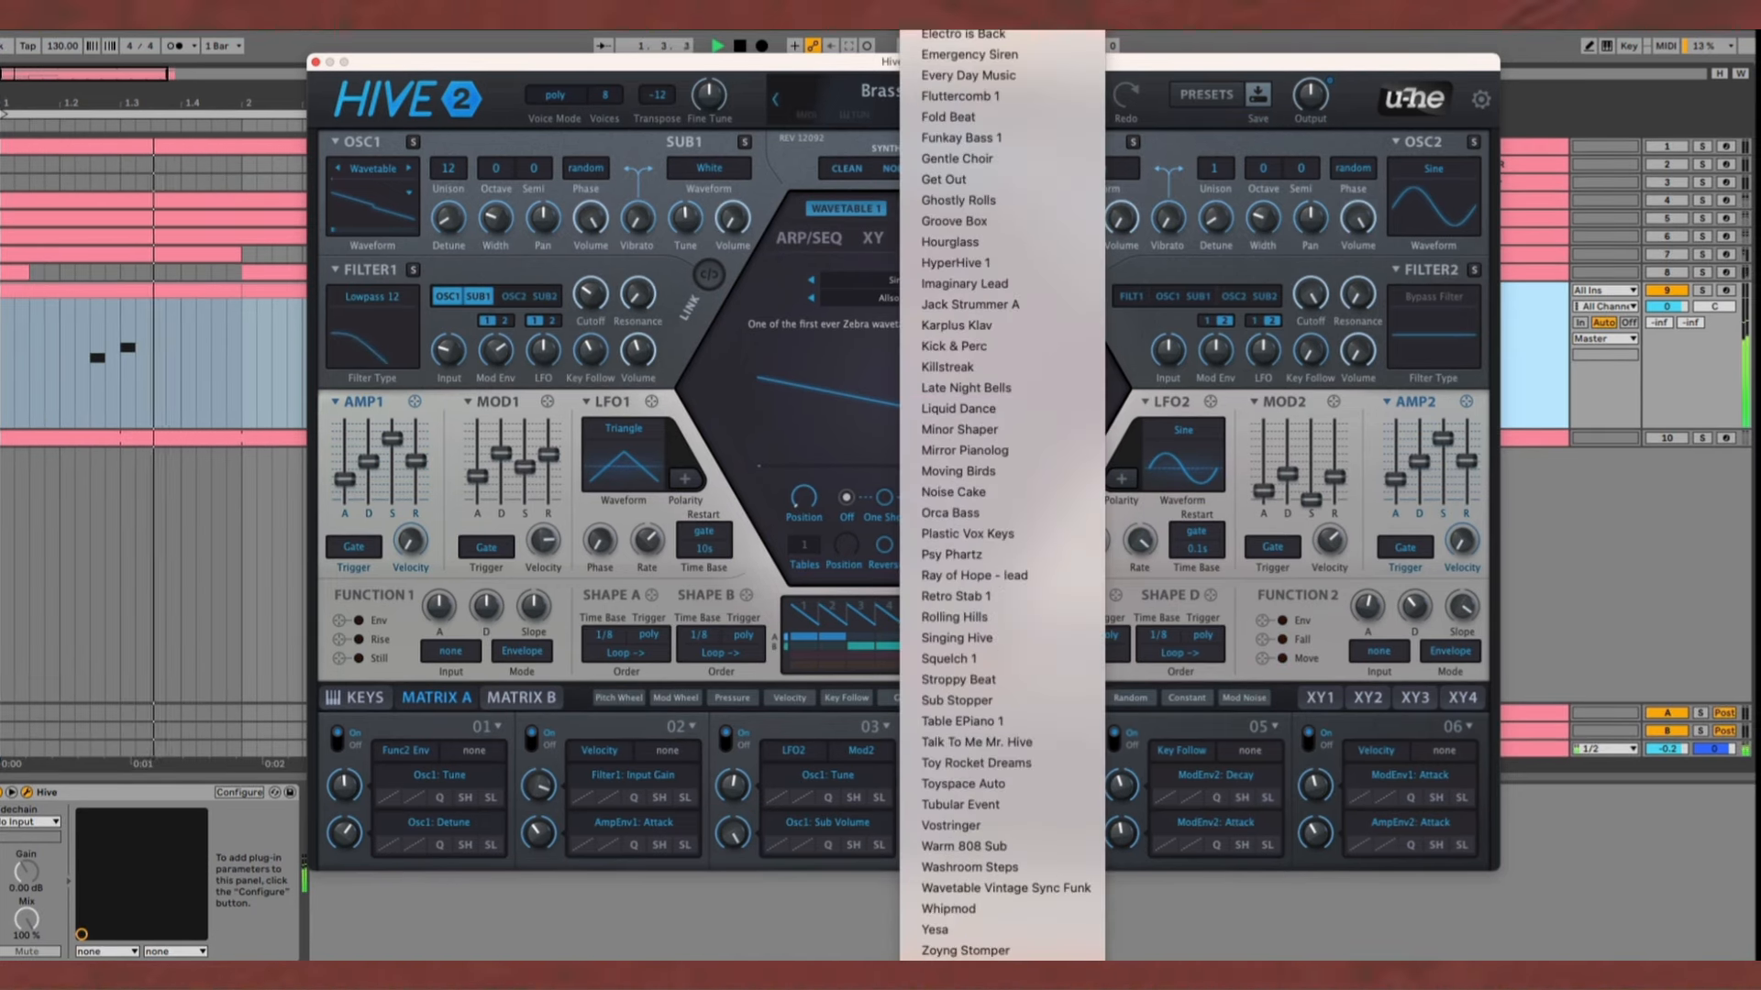
click(1137, 874)
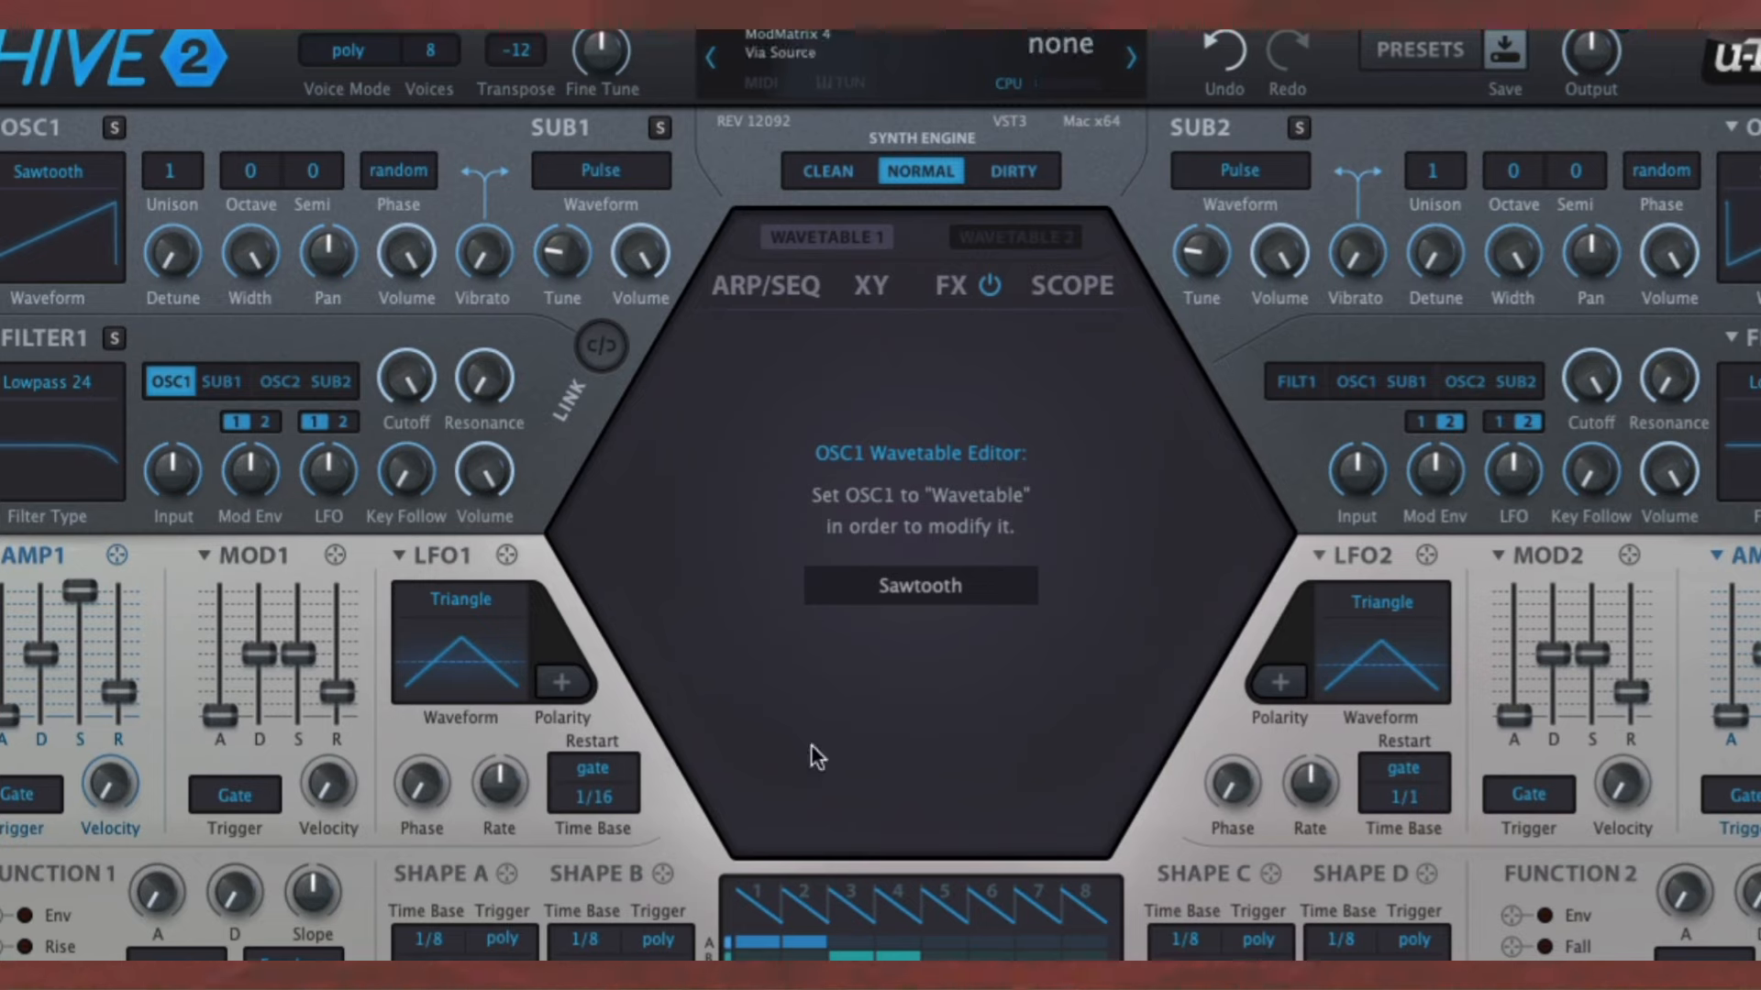
- Set oscillator 1's waveform to Wavetable and load FM Matrix.uhm from the FM wavetable category
click(55, 179)
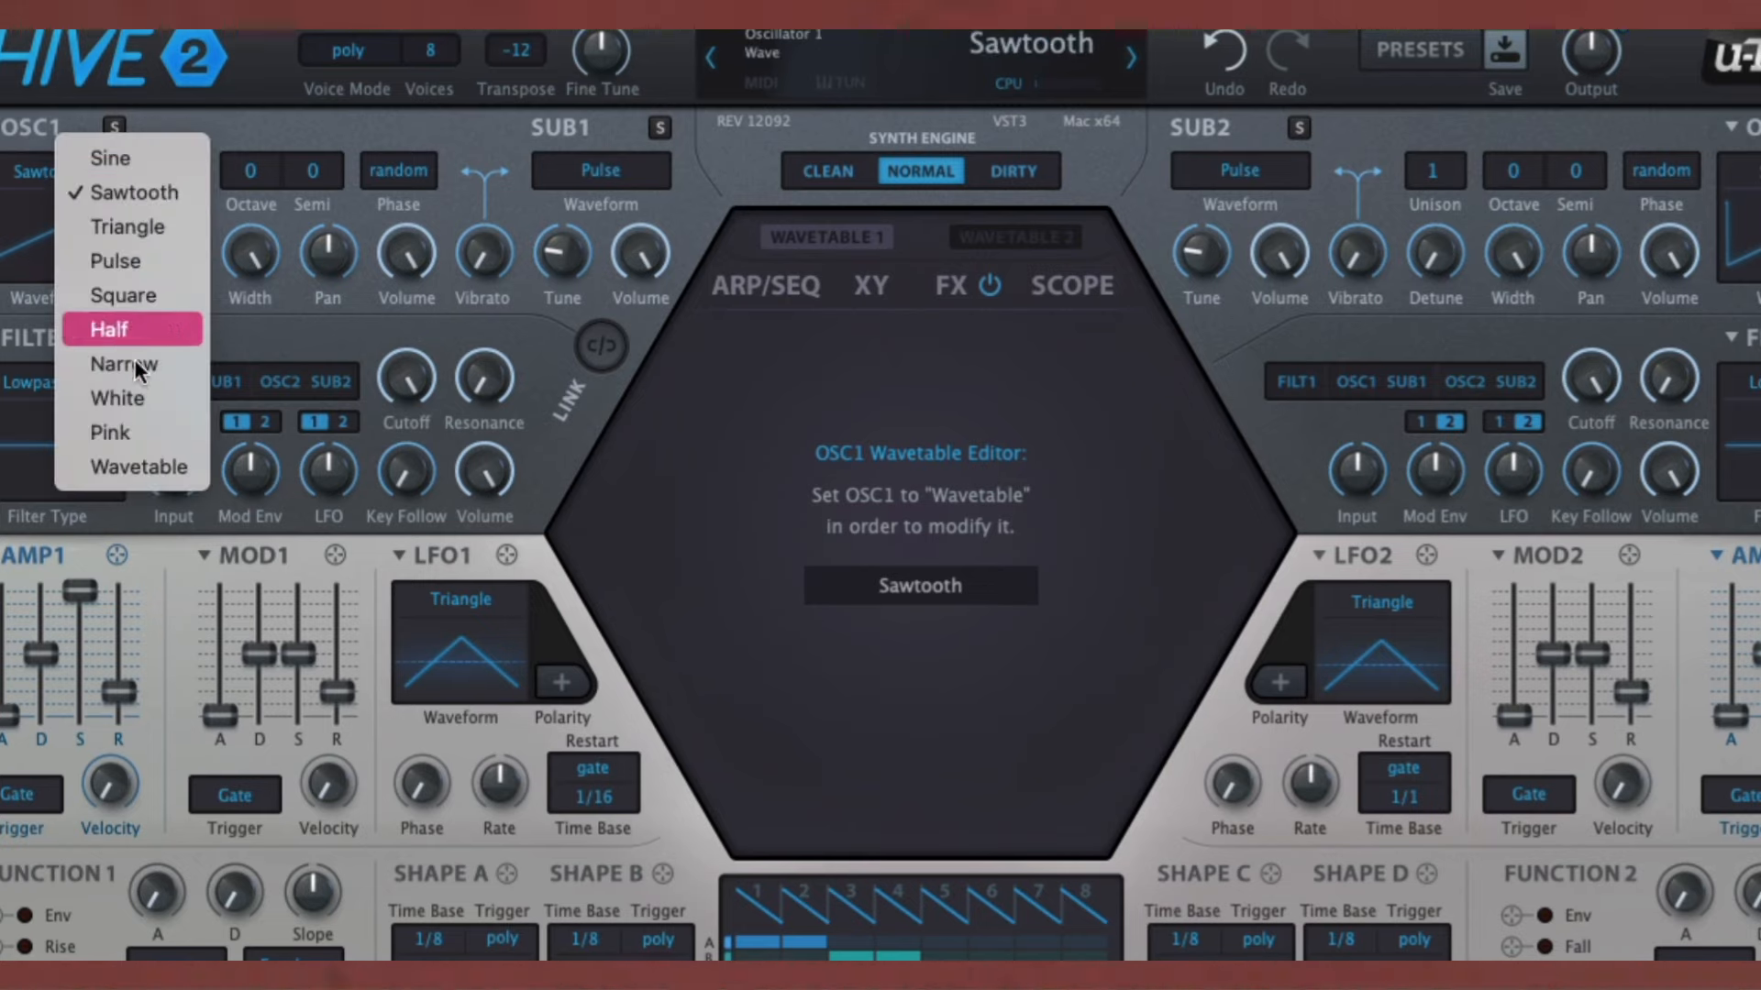
click(133, 466)
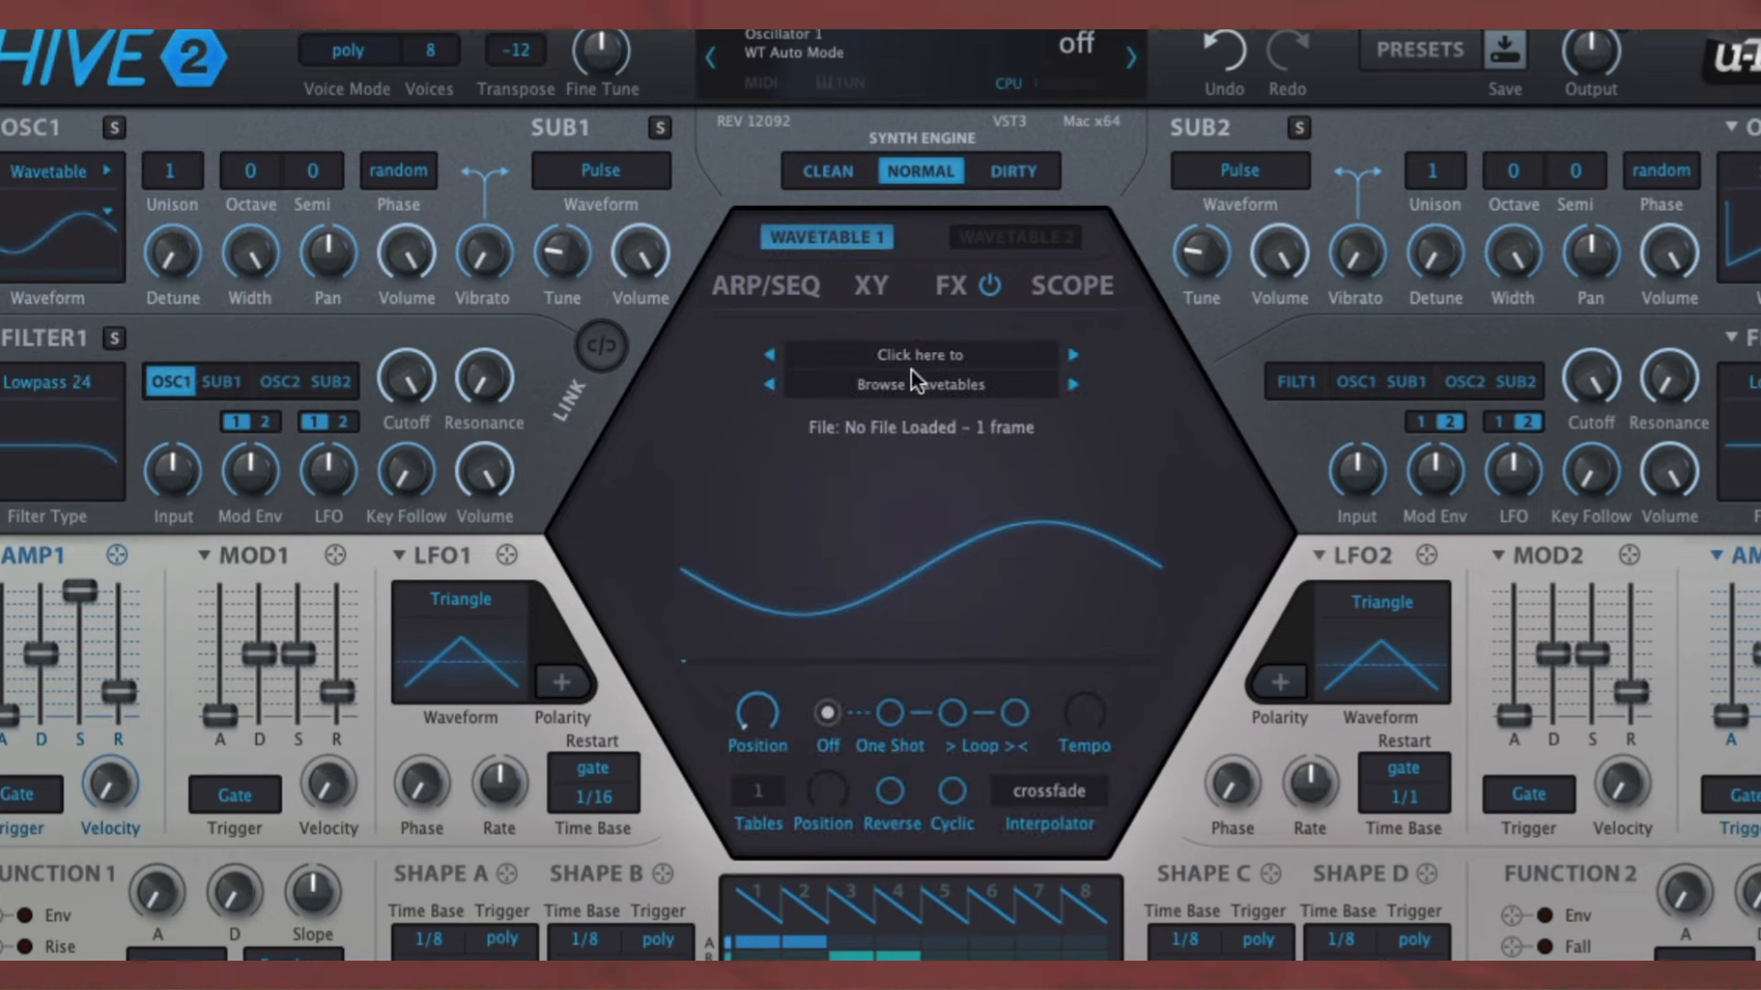
click(890, 387)
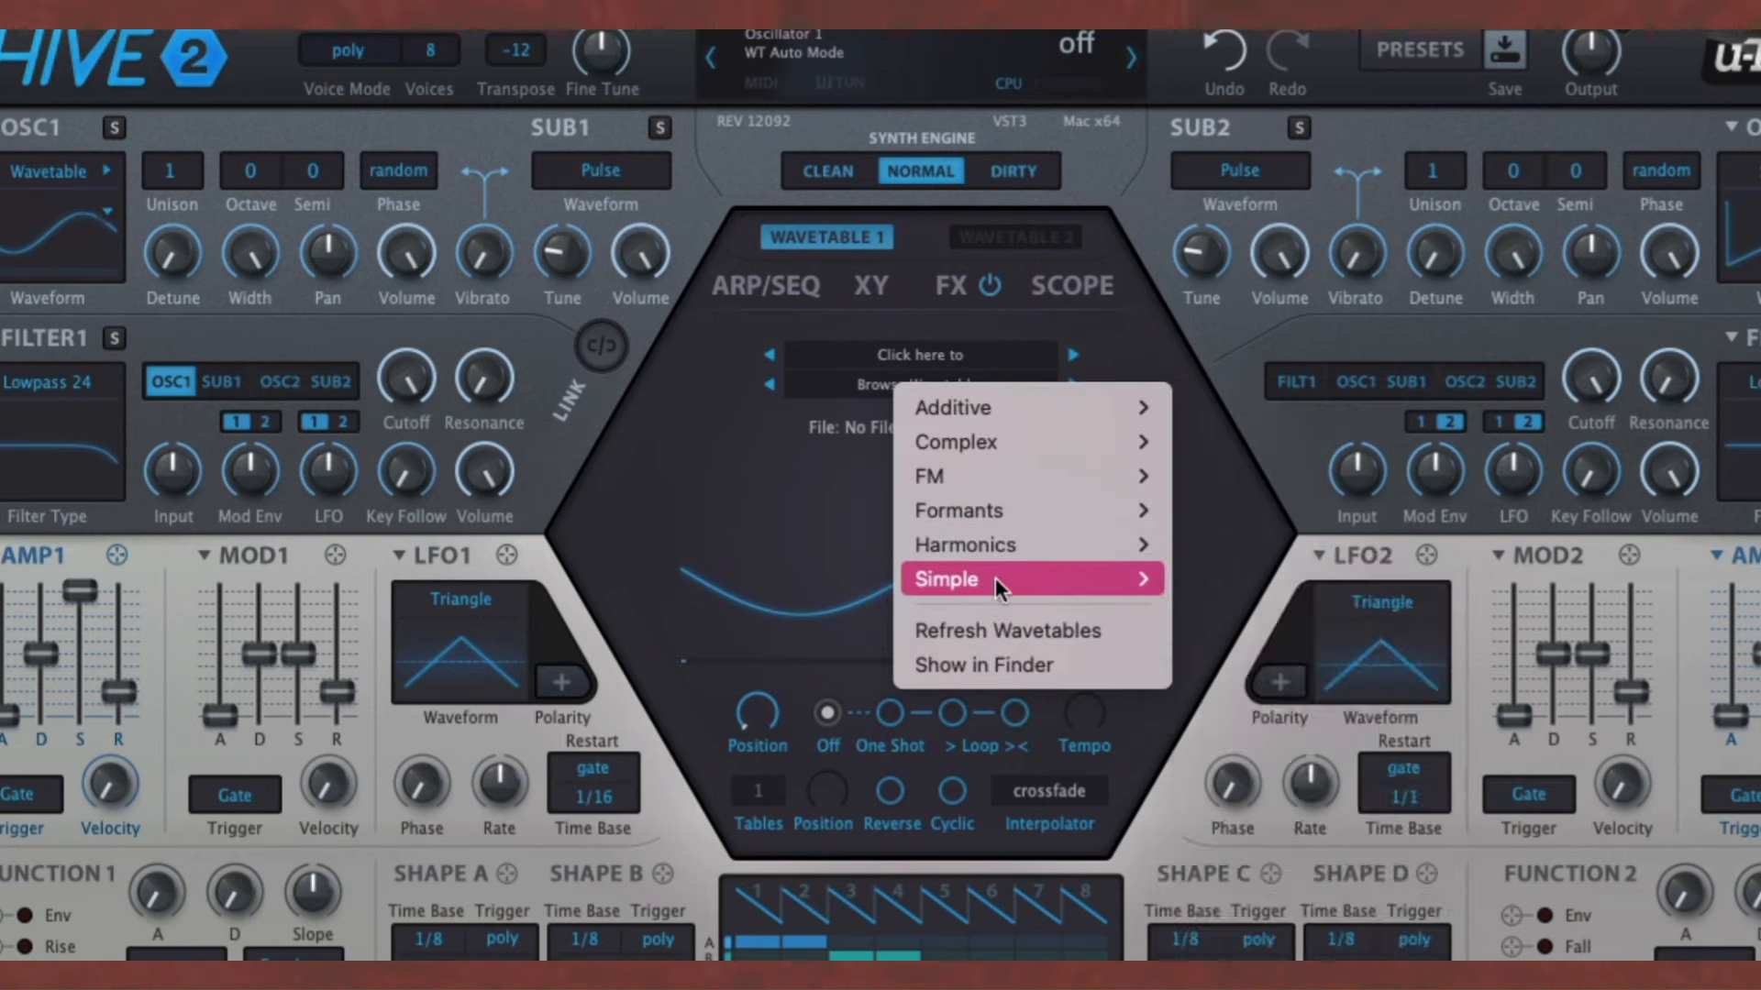
mouse_move(965, 478)
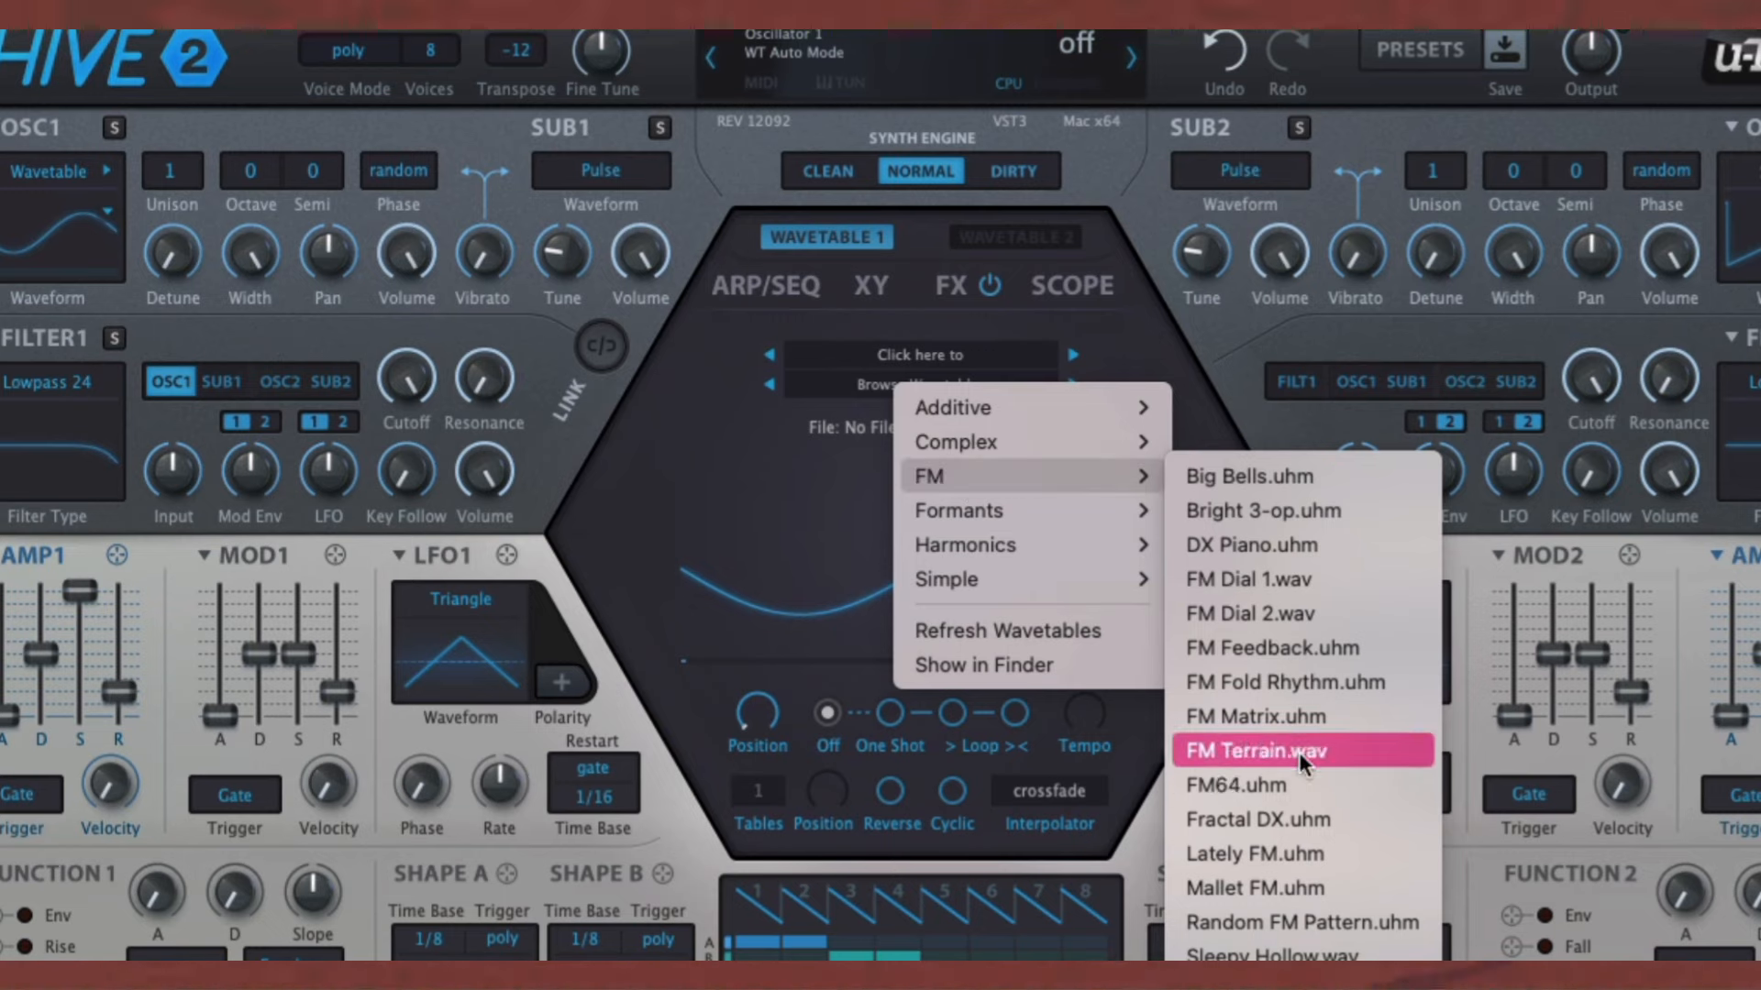
click(1297, 715)
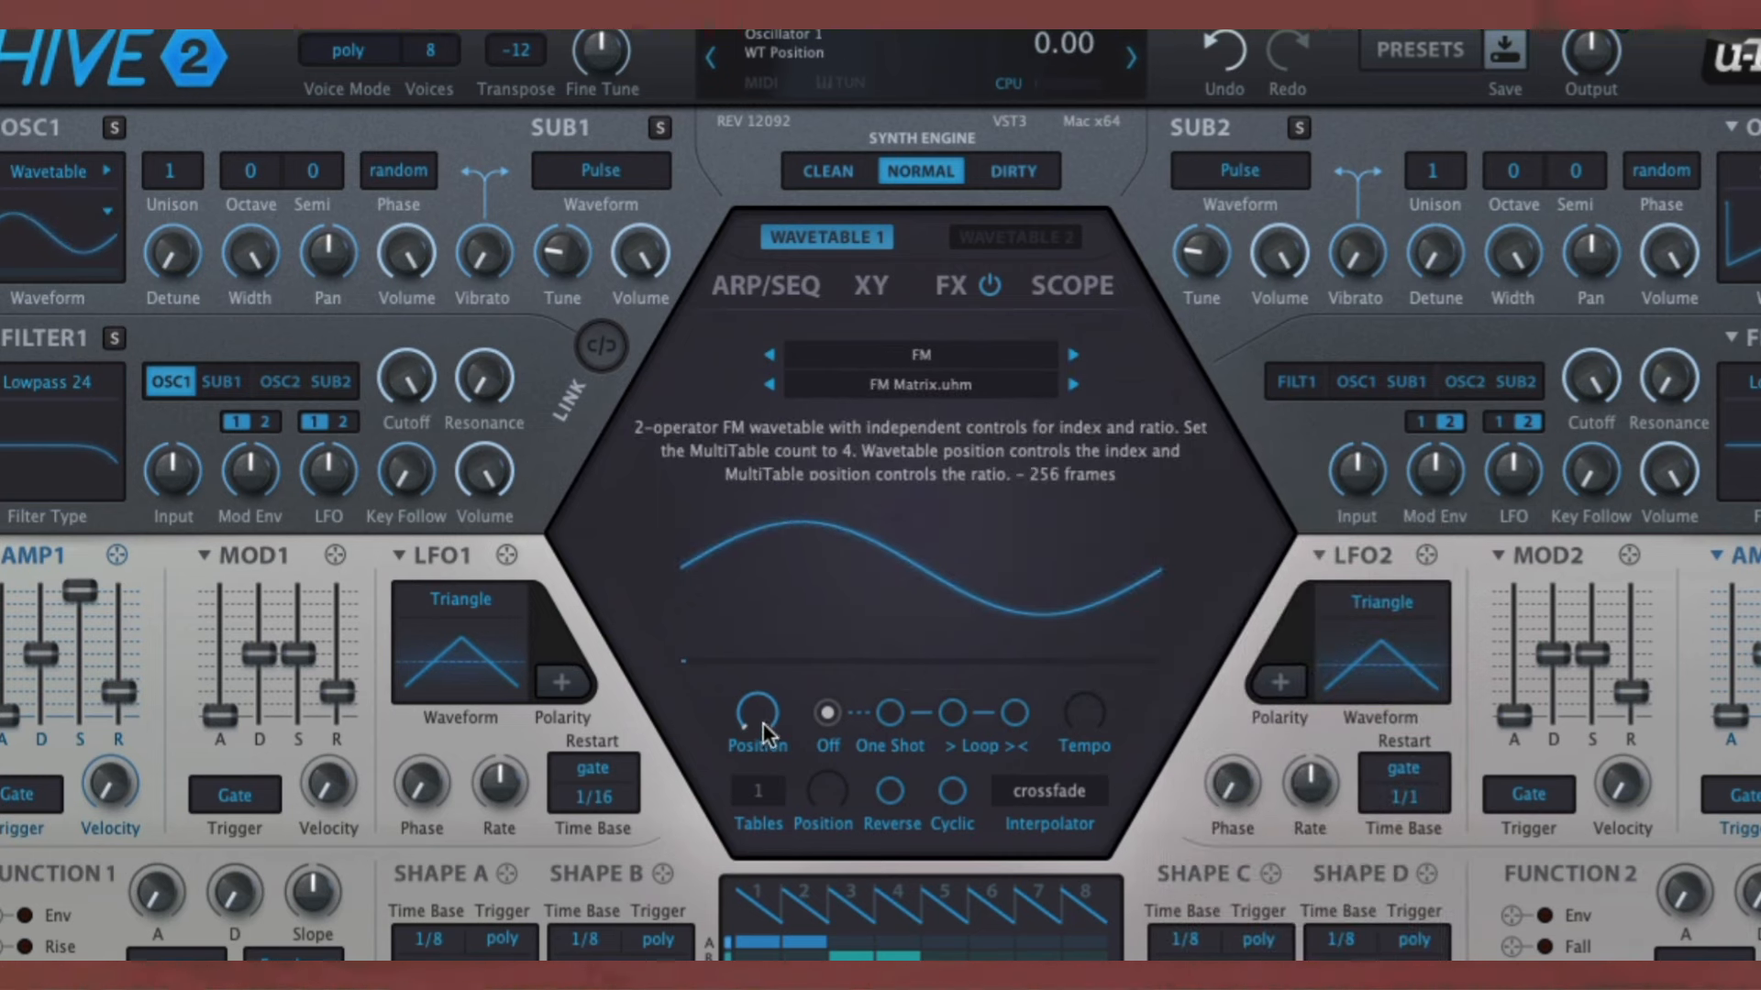
- Raise oscillator 1's wavetable position to 56
scroll(757, 715, up, 9)
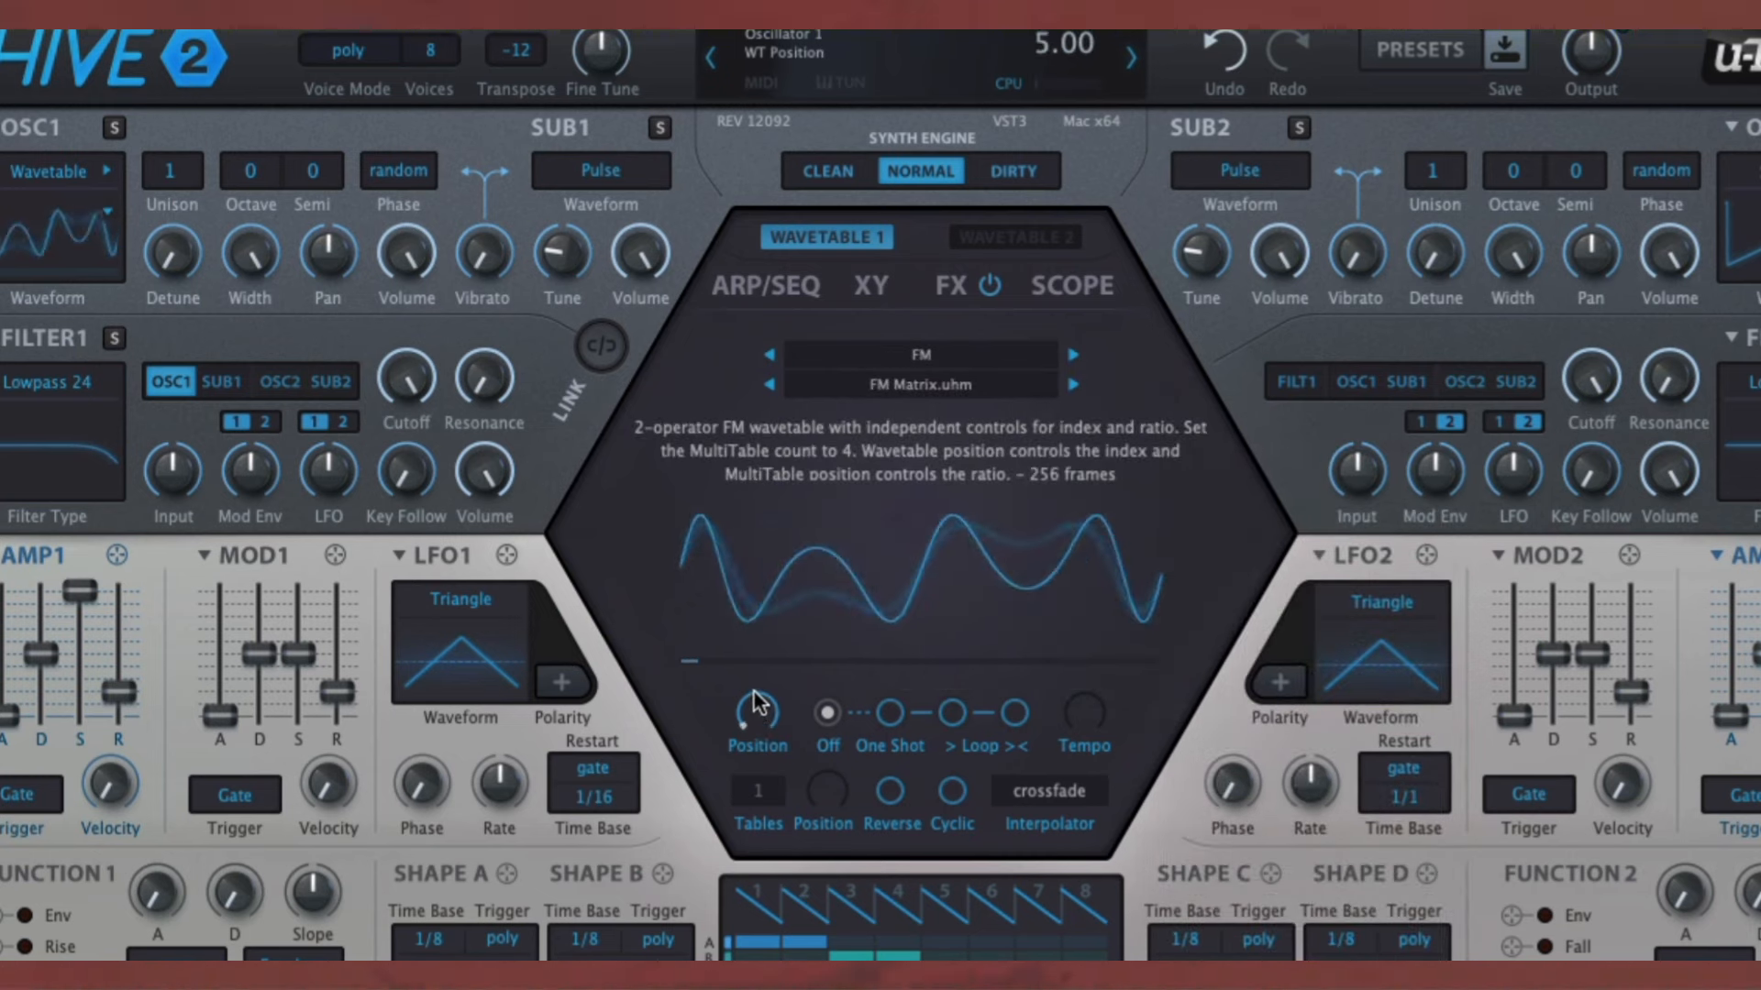
scroll(755, 716, up, 7)
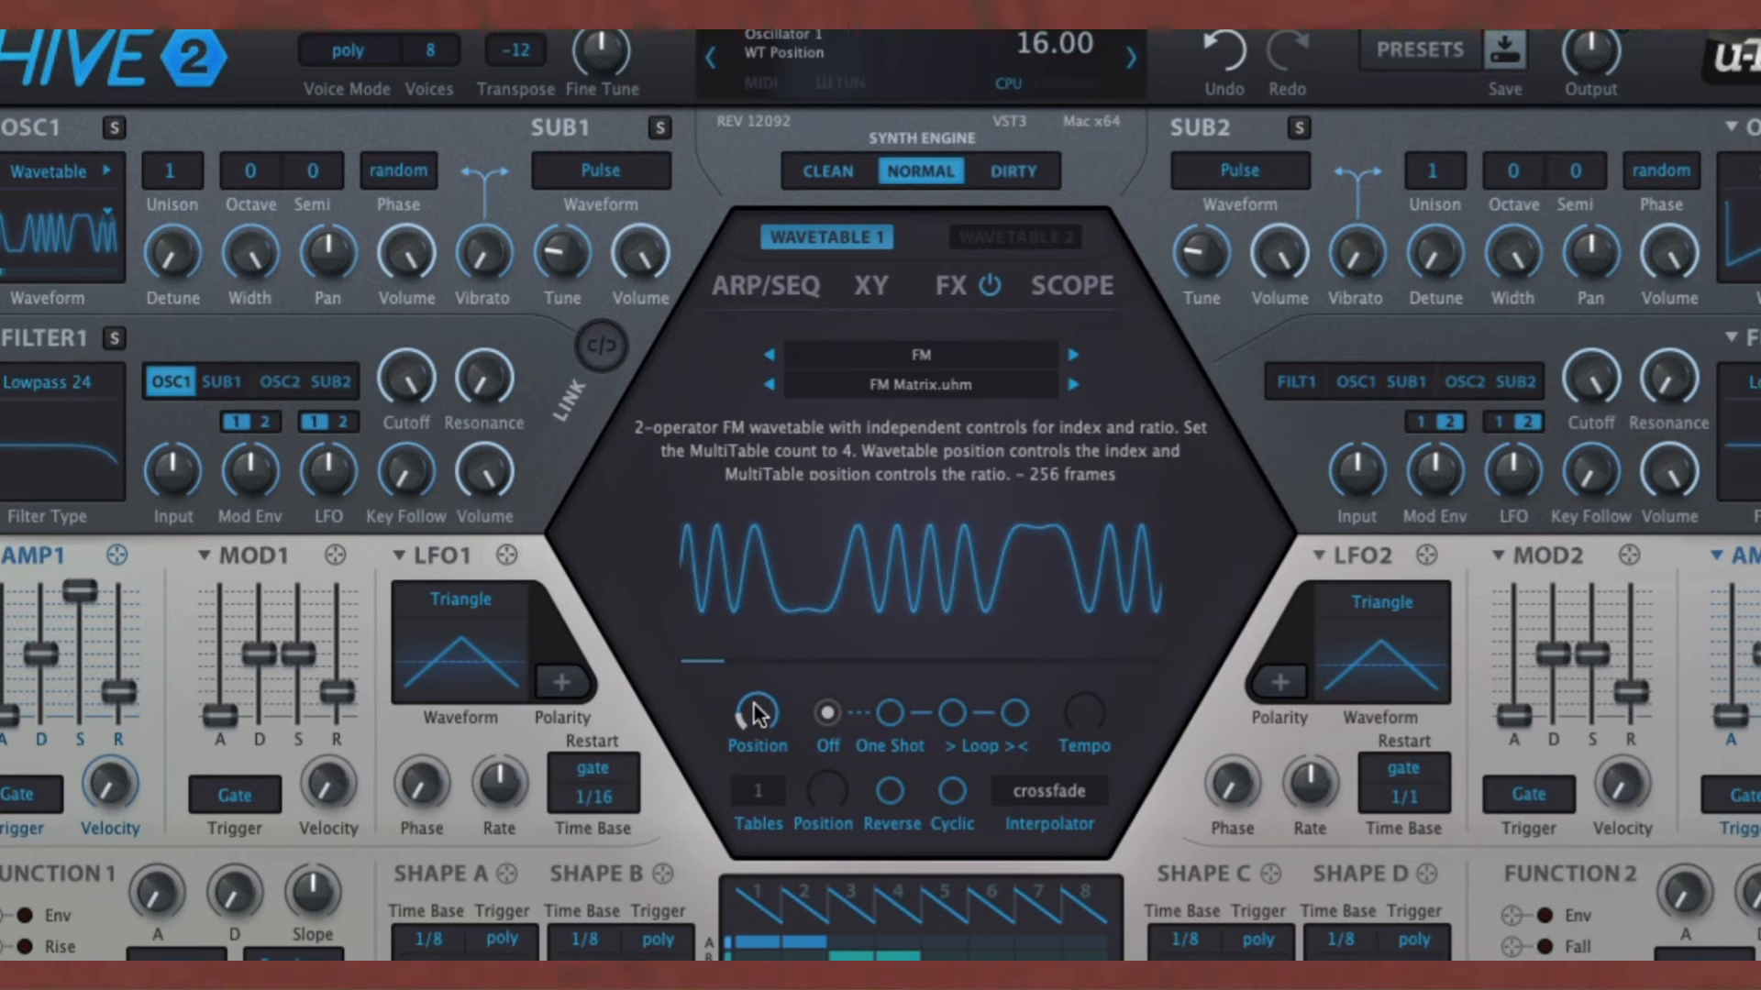
drag(758, 716, 755, 635)
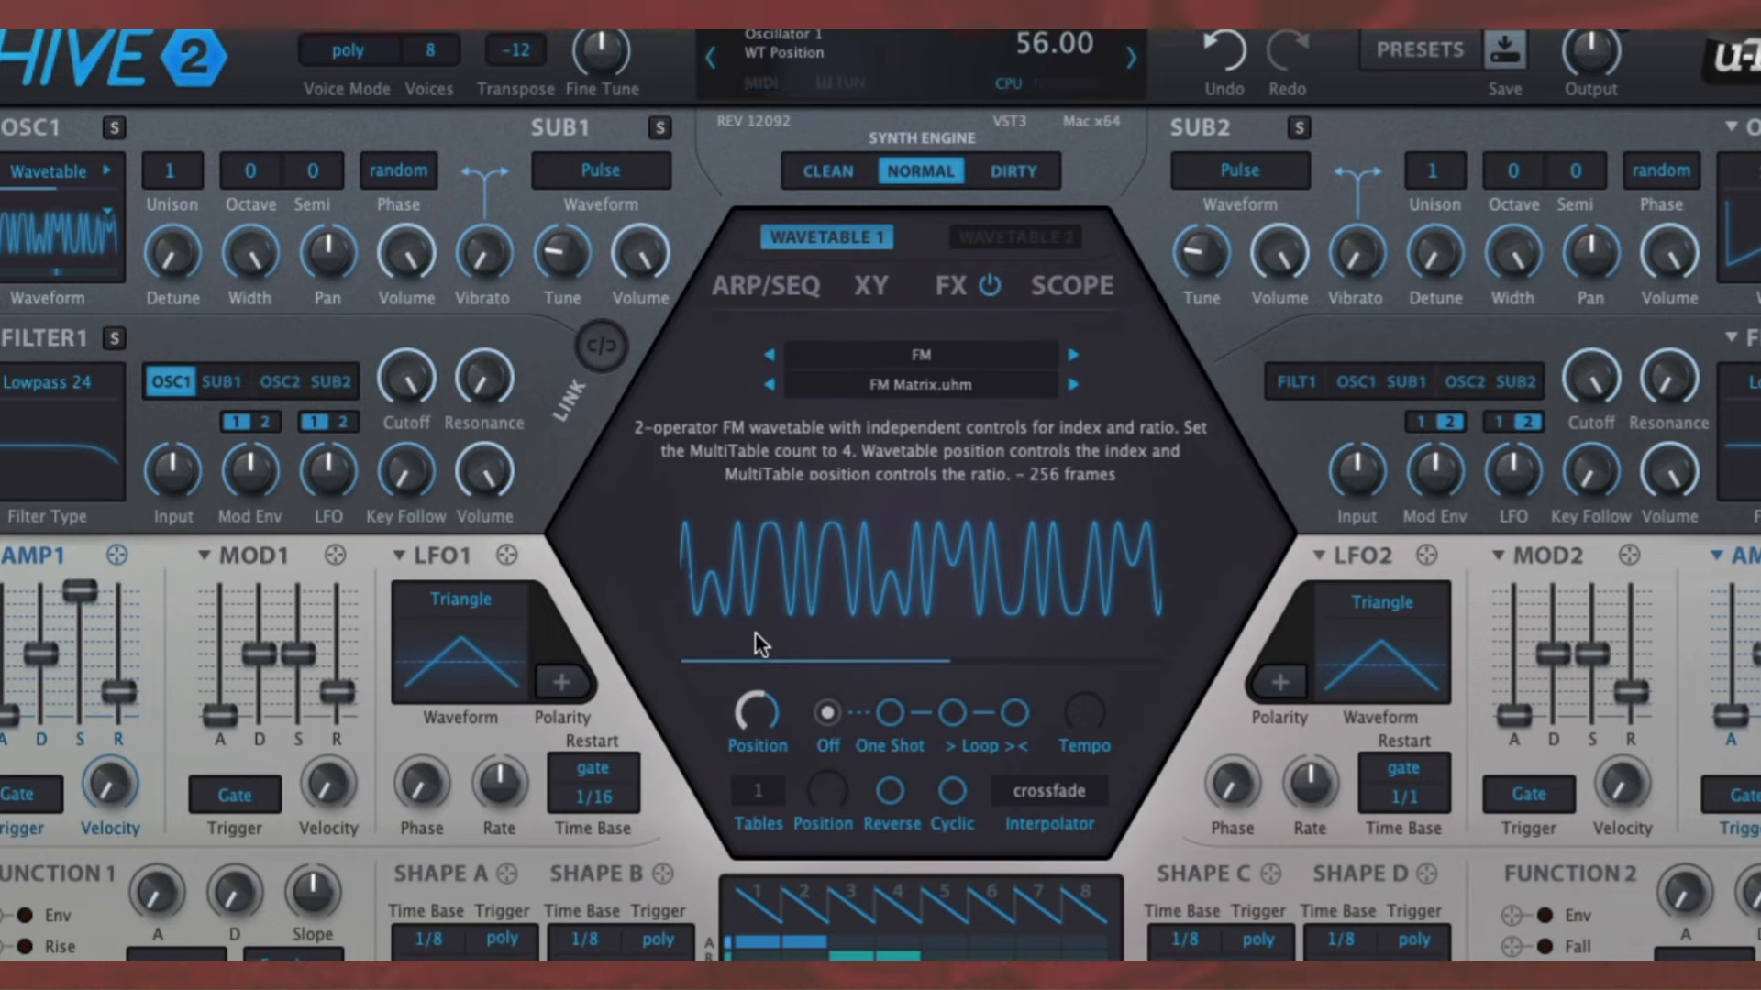
drag(755, 632, 756, 631)
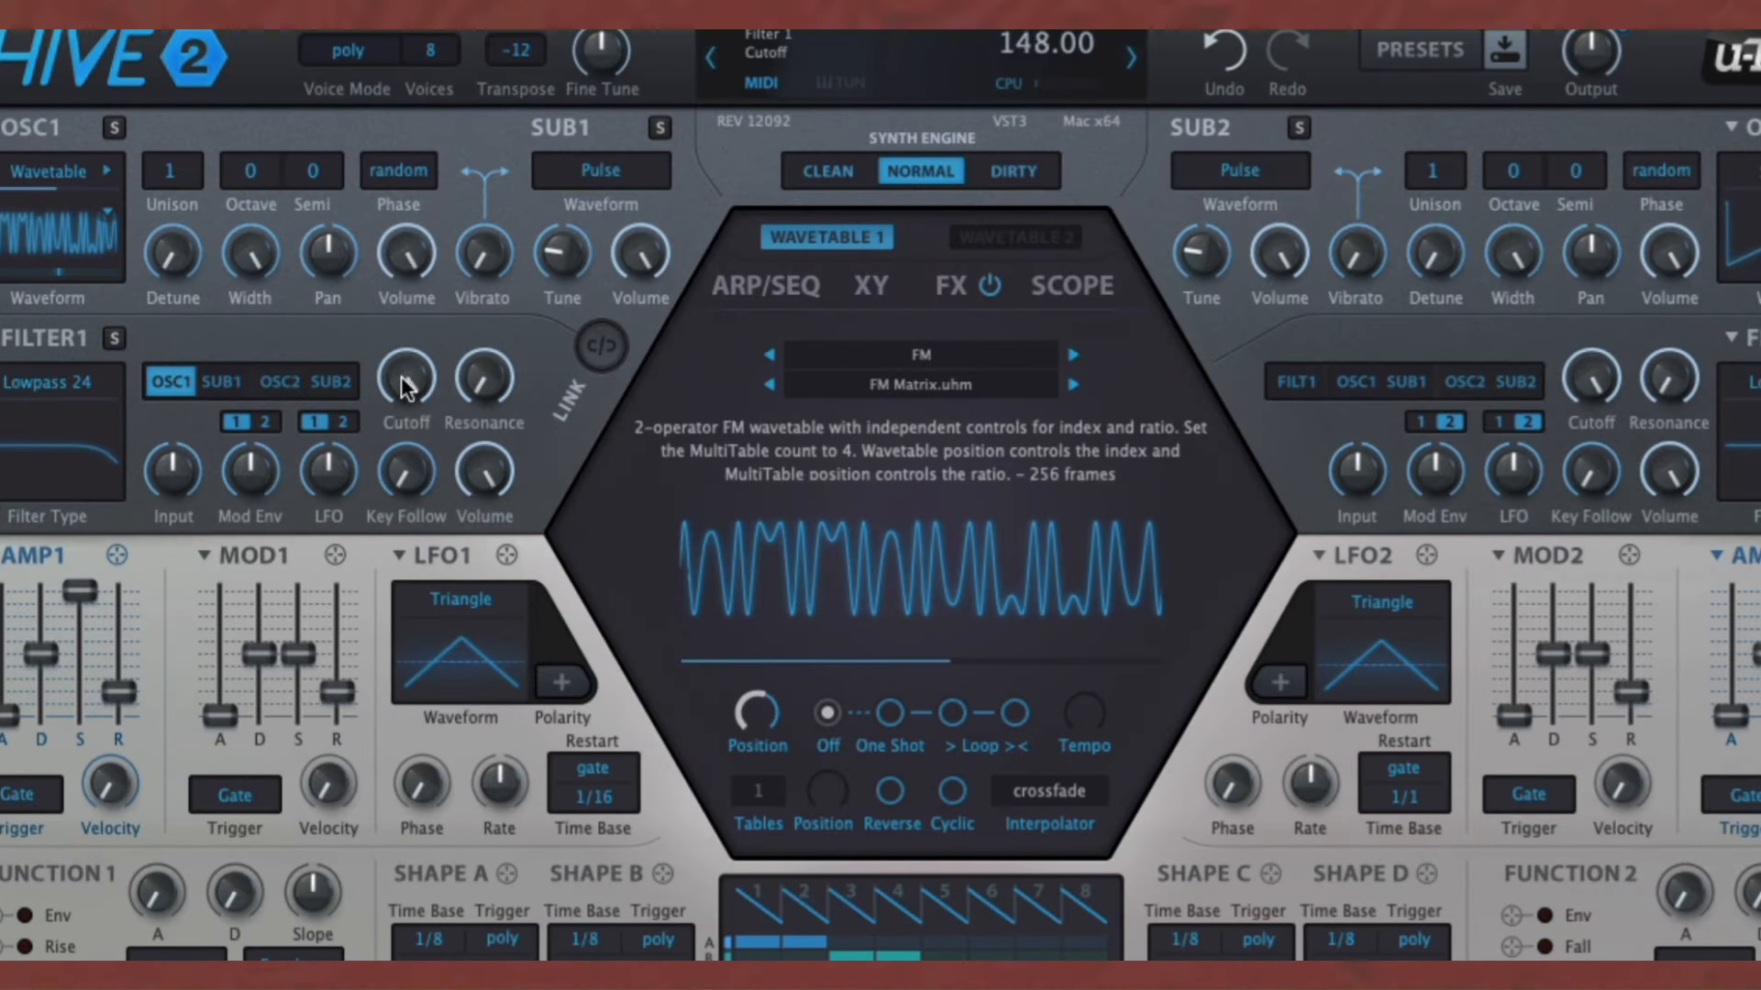
- Lower Filter 1's cutoff to somewhat below its midpoint and raise its resonance to well above its midpoint
drag(400, 376, 491, 703)
mouse_move(450, 615)
mouse_down()
mouse_move(431, 463)
mouse_move(438, 581)
mouse_up()
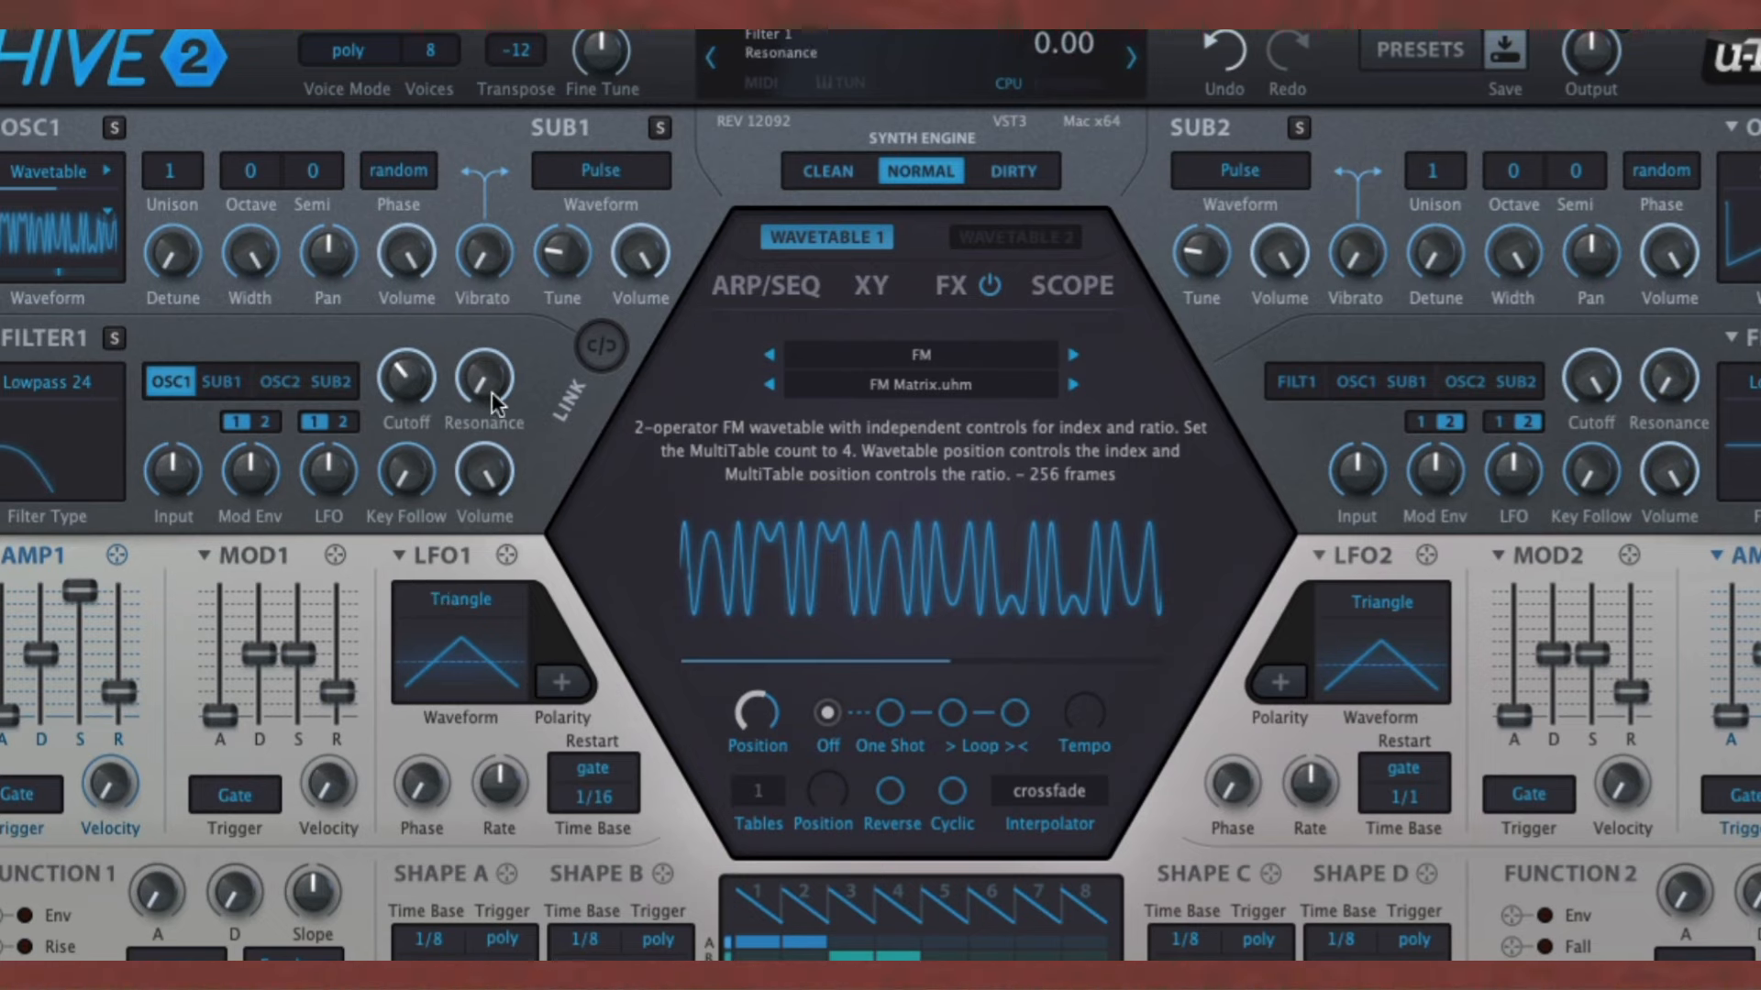
drag(470, 272, 464, 212)
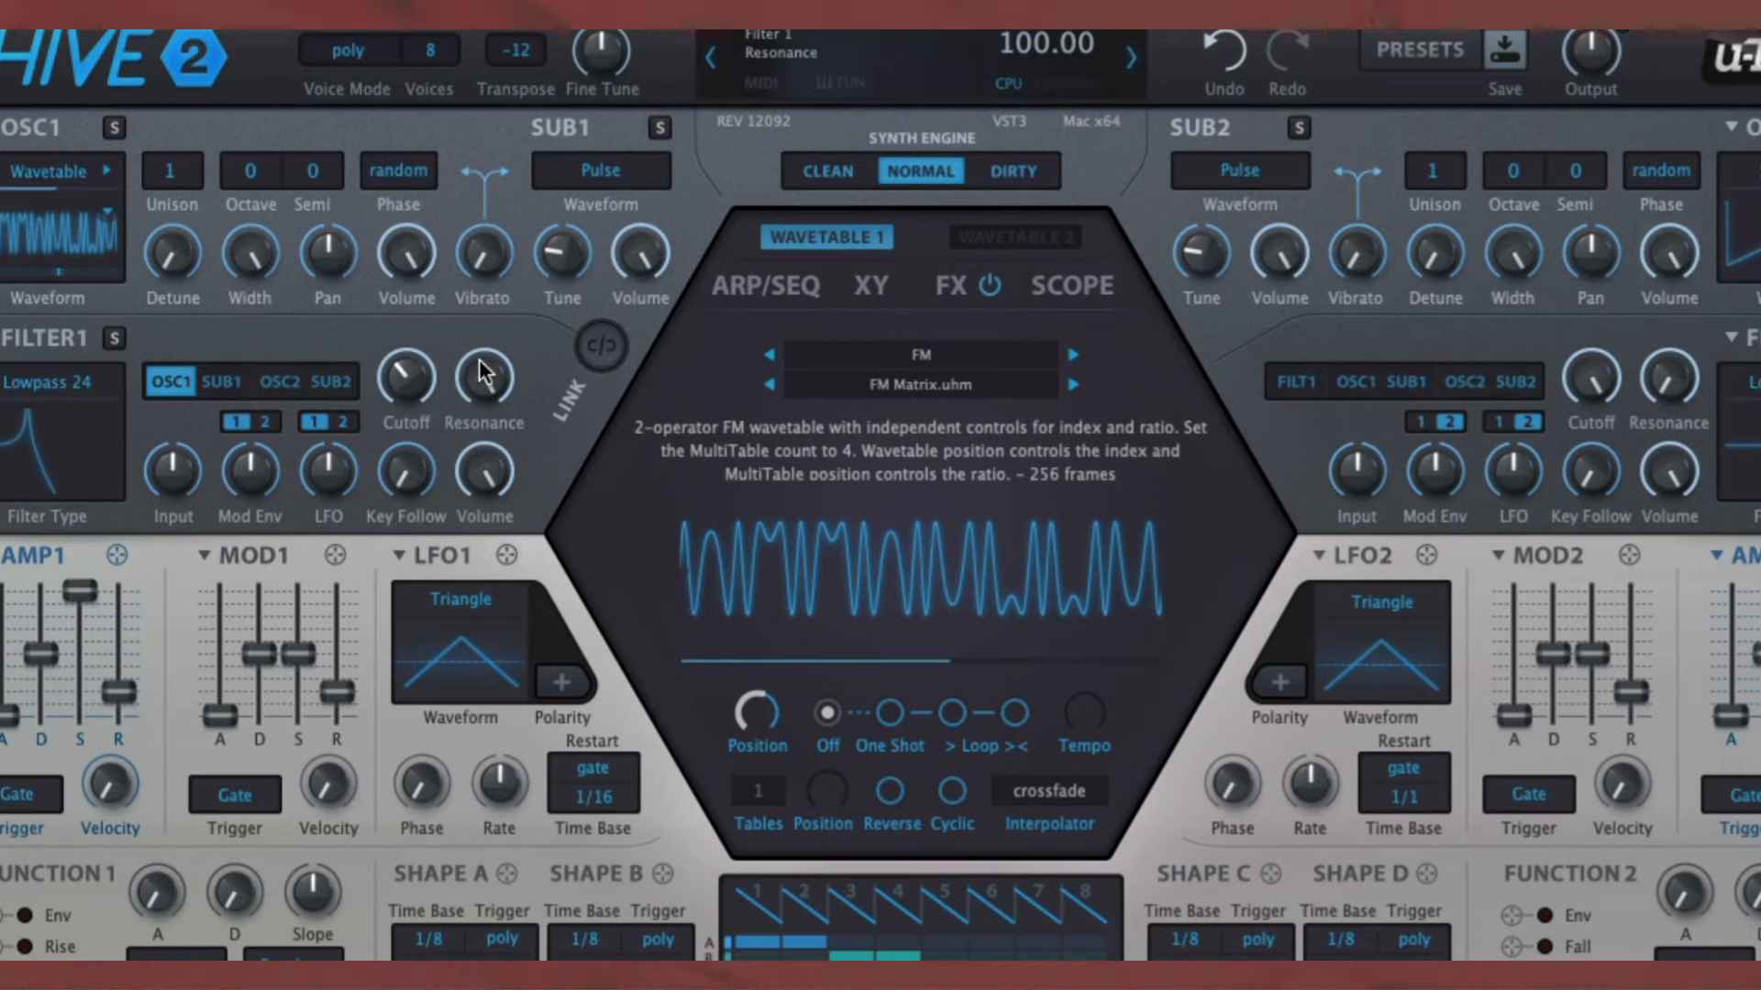
drag(479, 365, 477, 389)
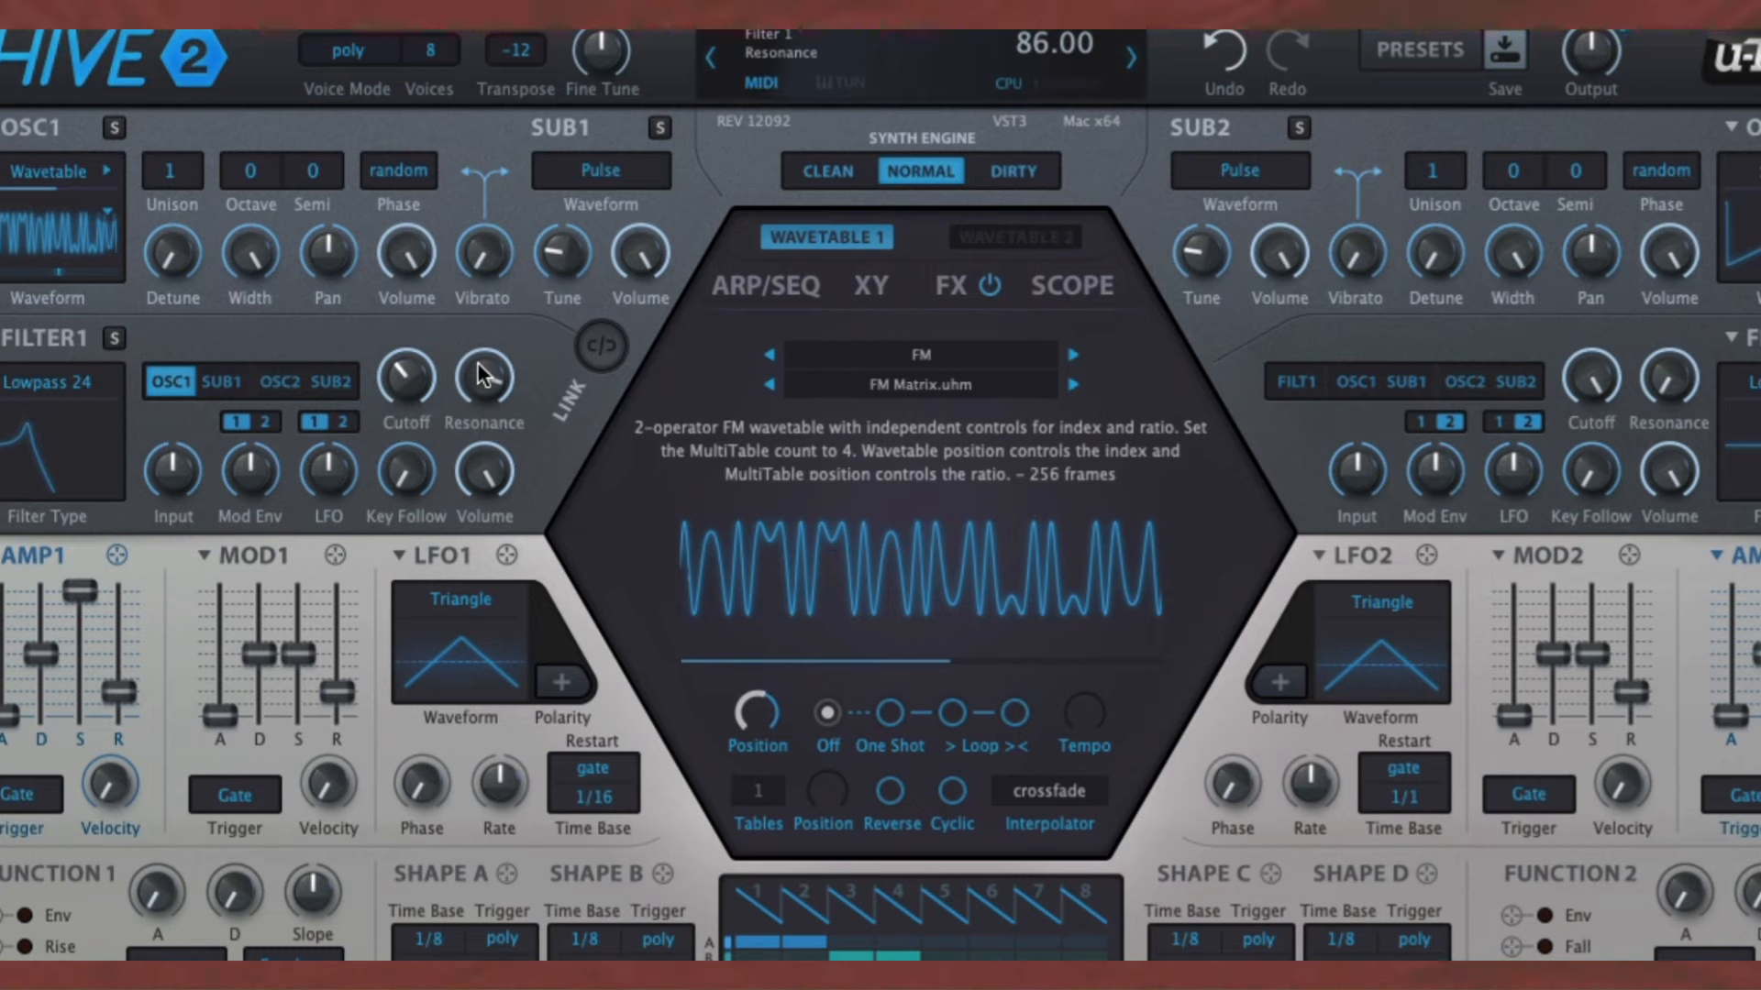
drag(483, 385, 493, 435)
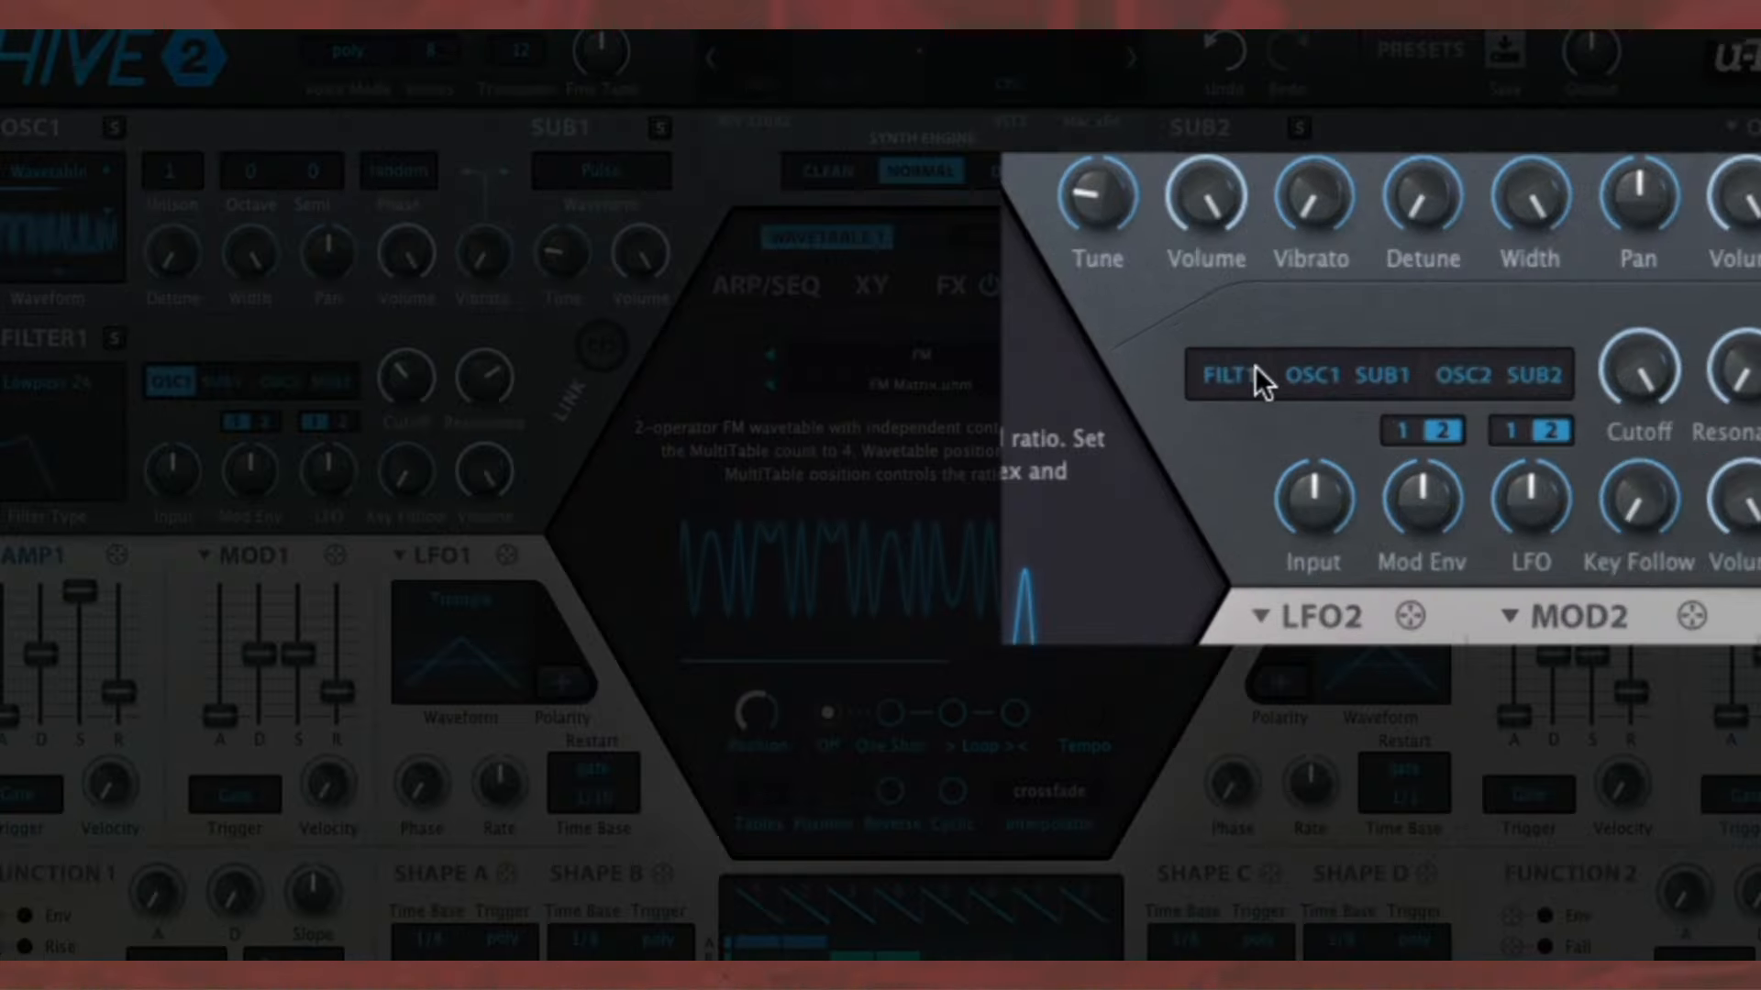
- Route Filter 1 into Filter 2 and set the Filter 2 type to Highpass
click(1307, 387)
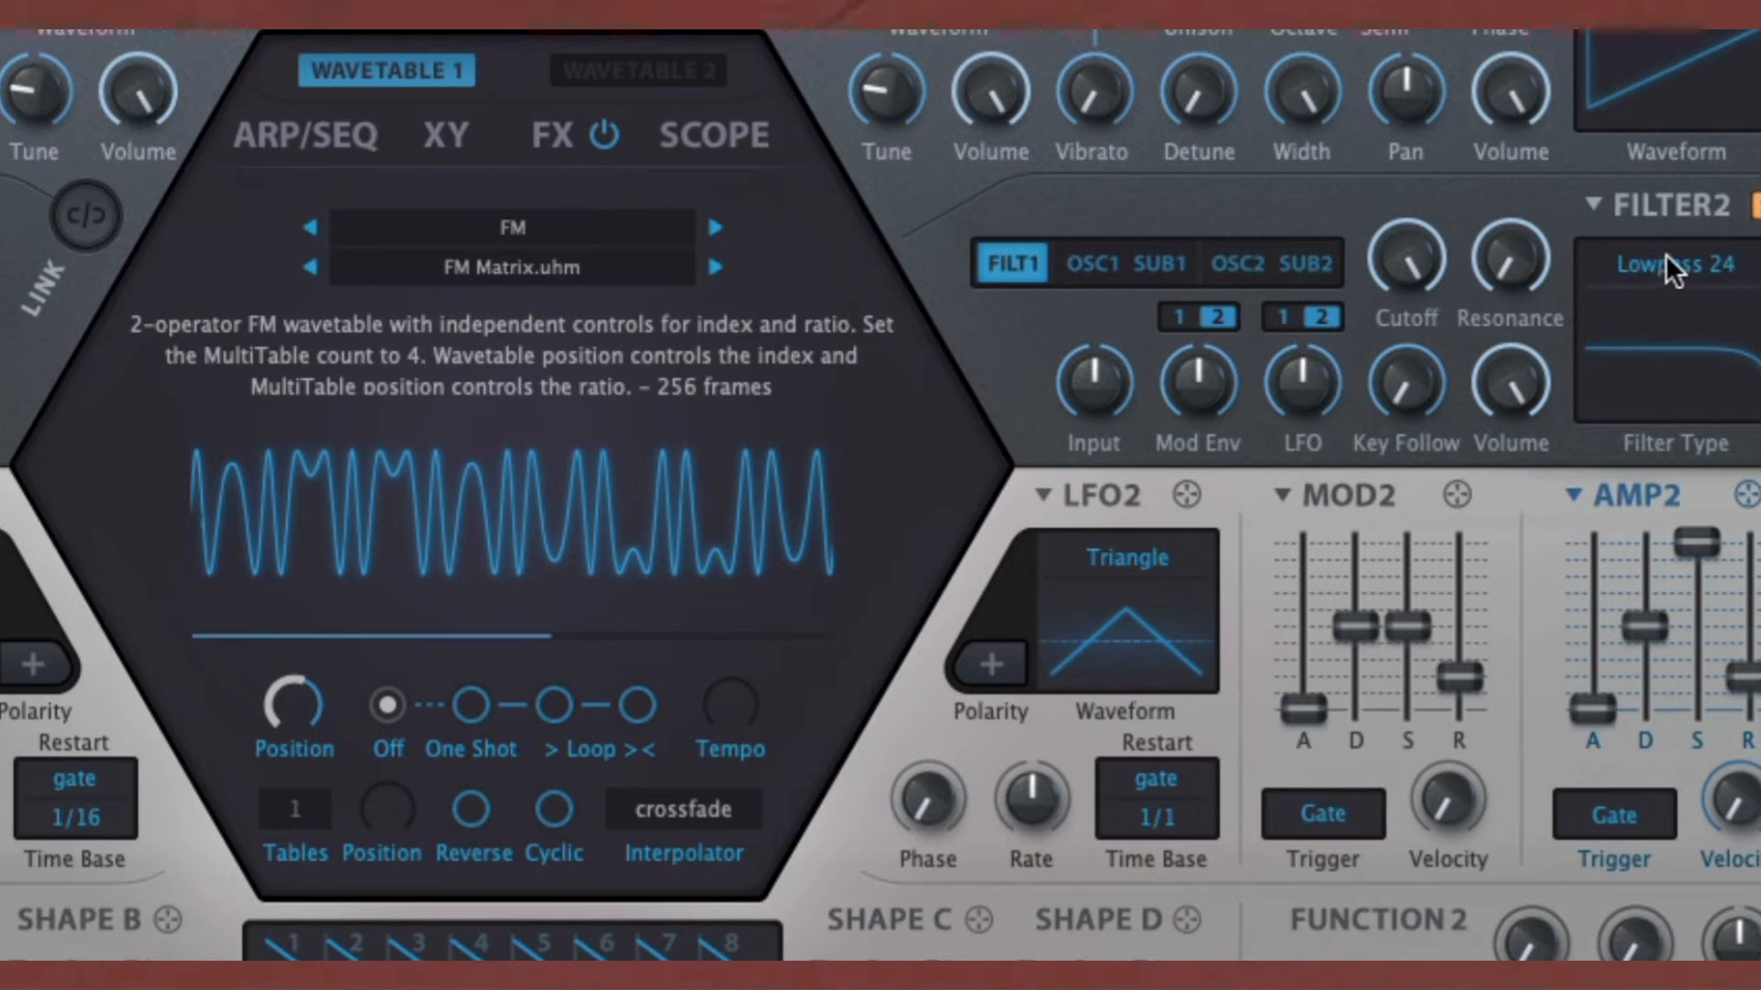
click(1618, 266)
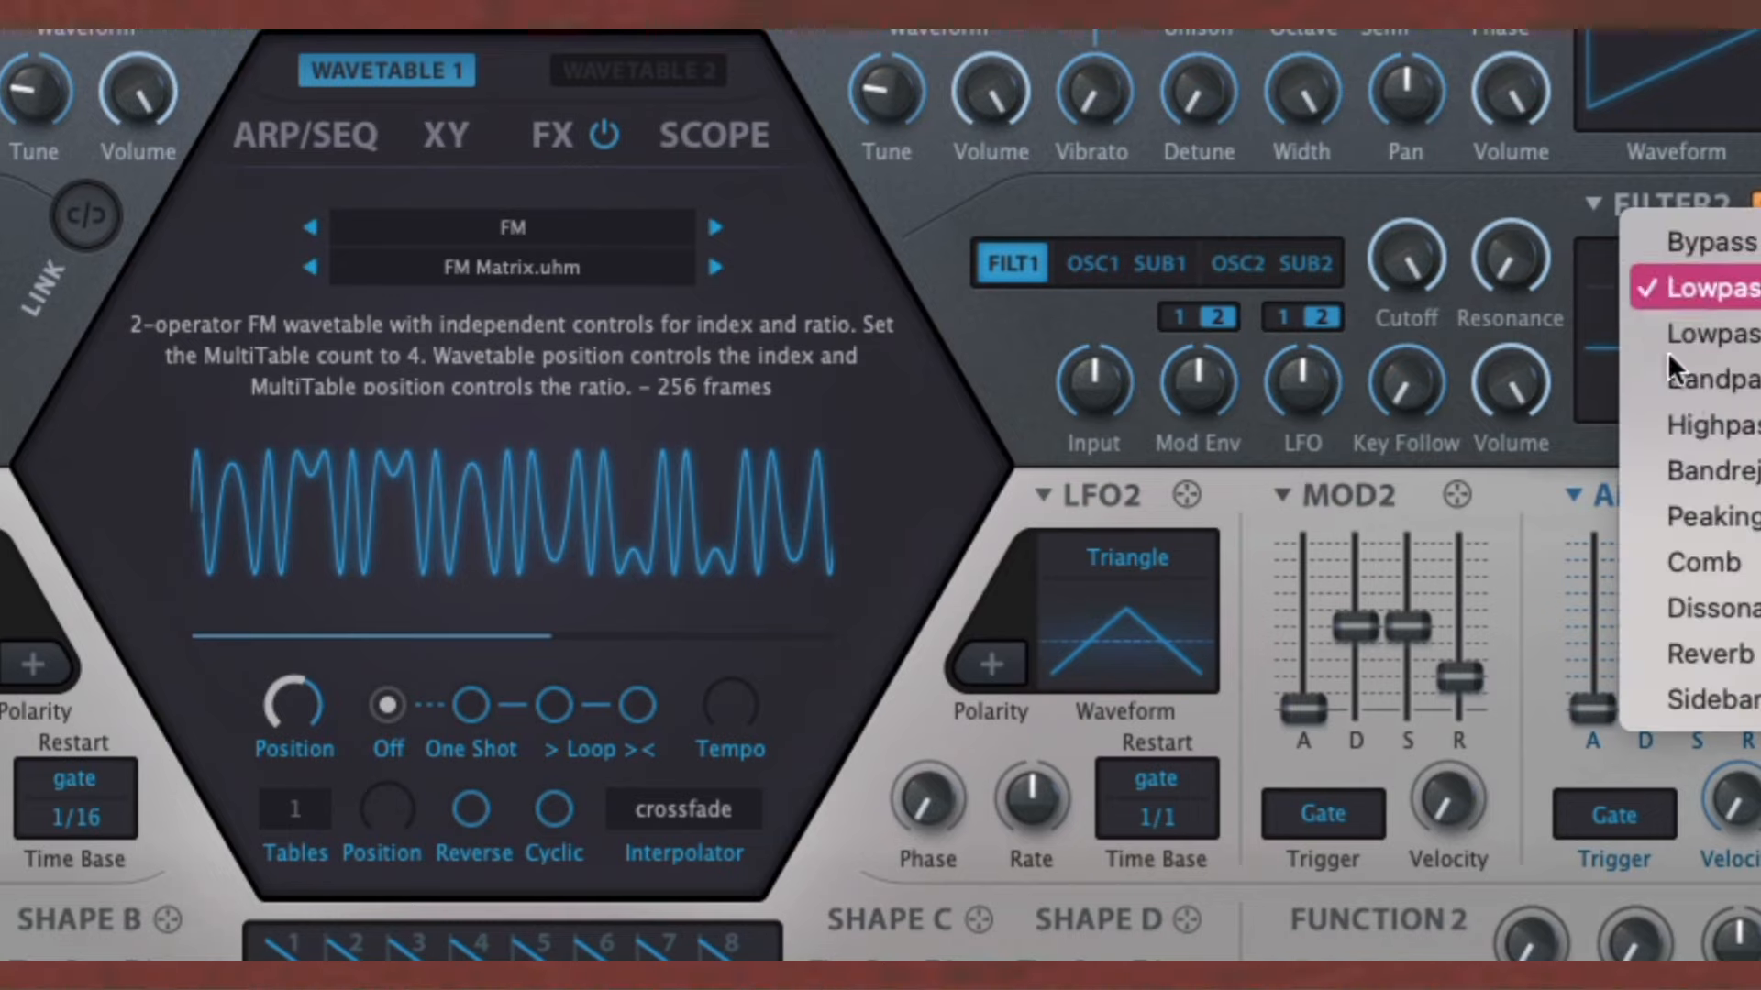
click(1687, 422)
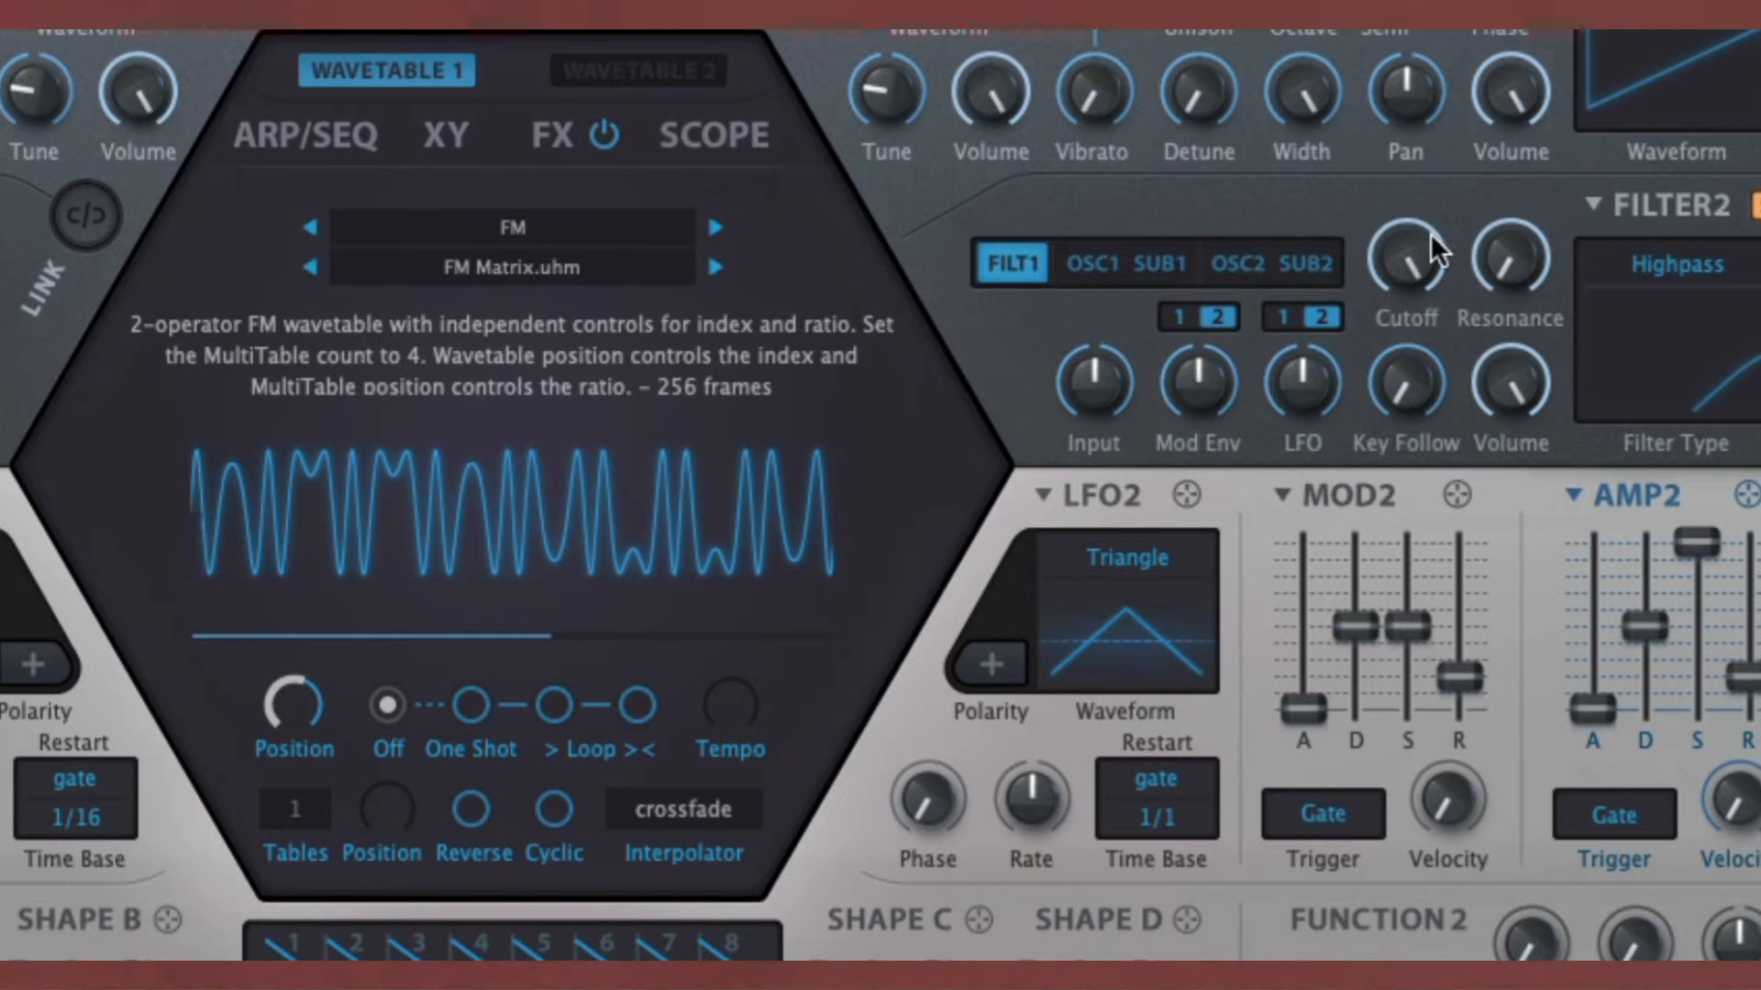
- Lower Filter 2's cutoff to about its midpoint and raise its resonance moderately, keeping it below the midpoint
drag(1416, 272, 1465, 453)
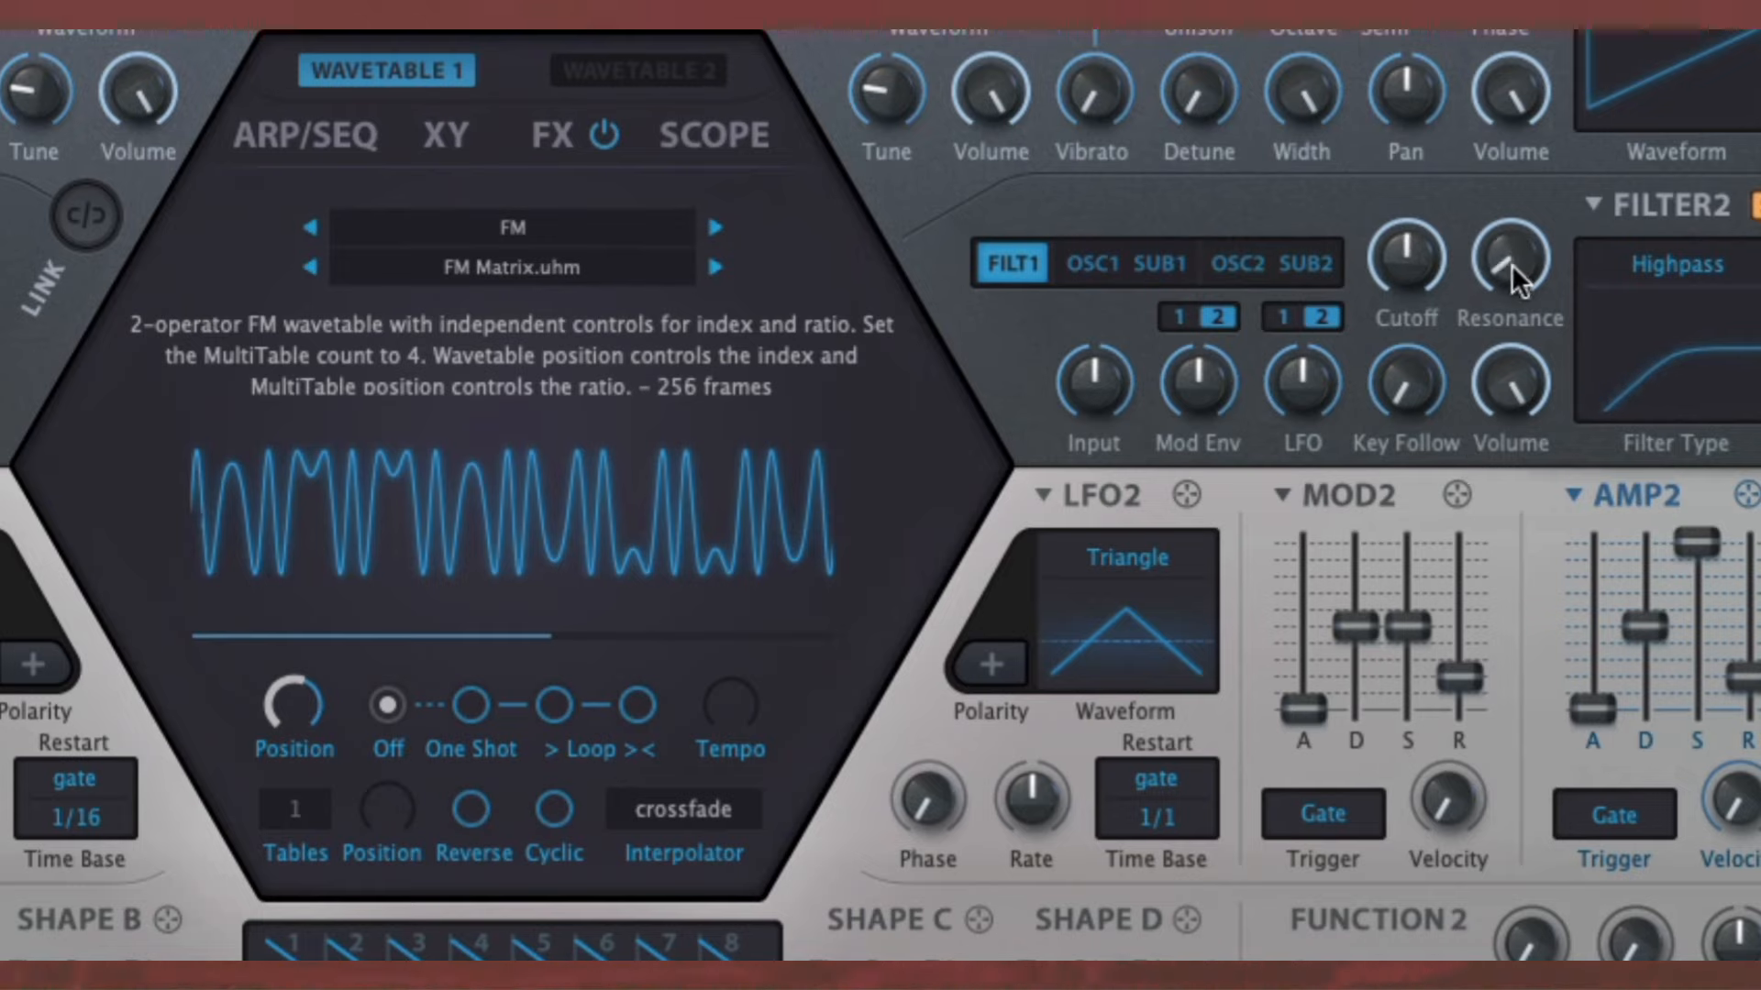
drag(1512, 264, 1499, 228)
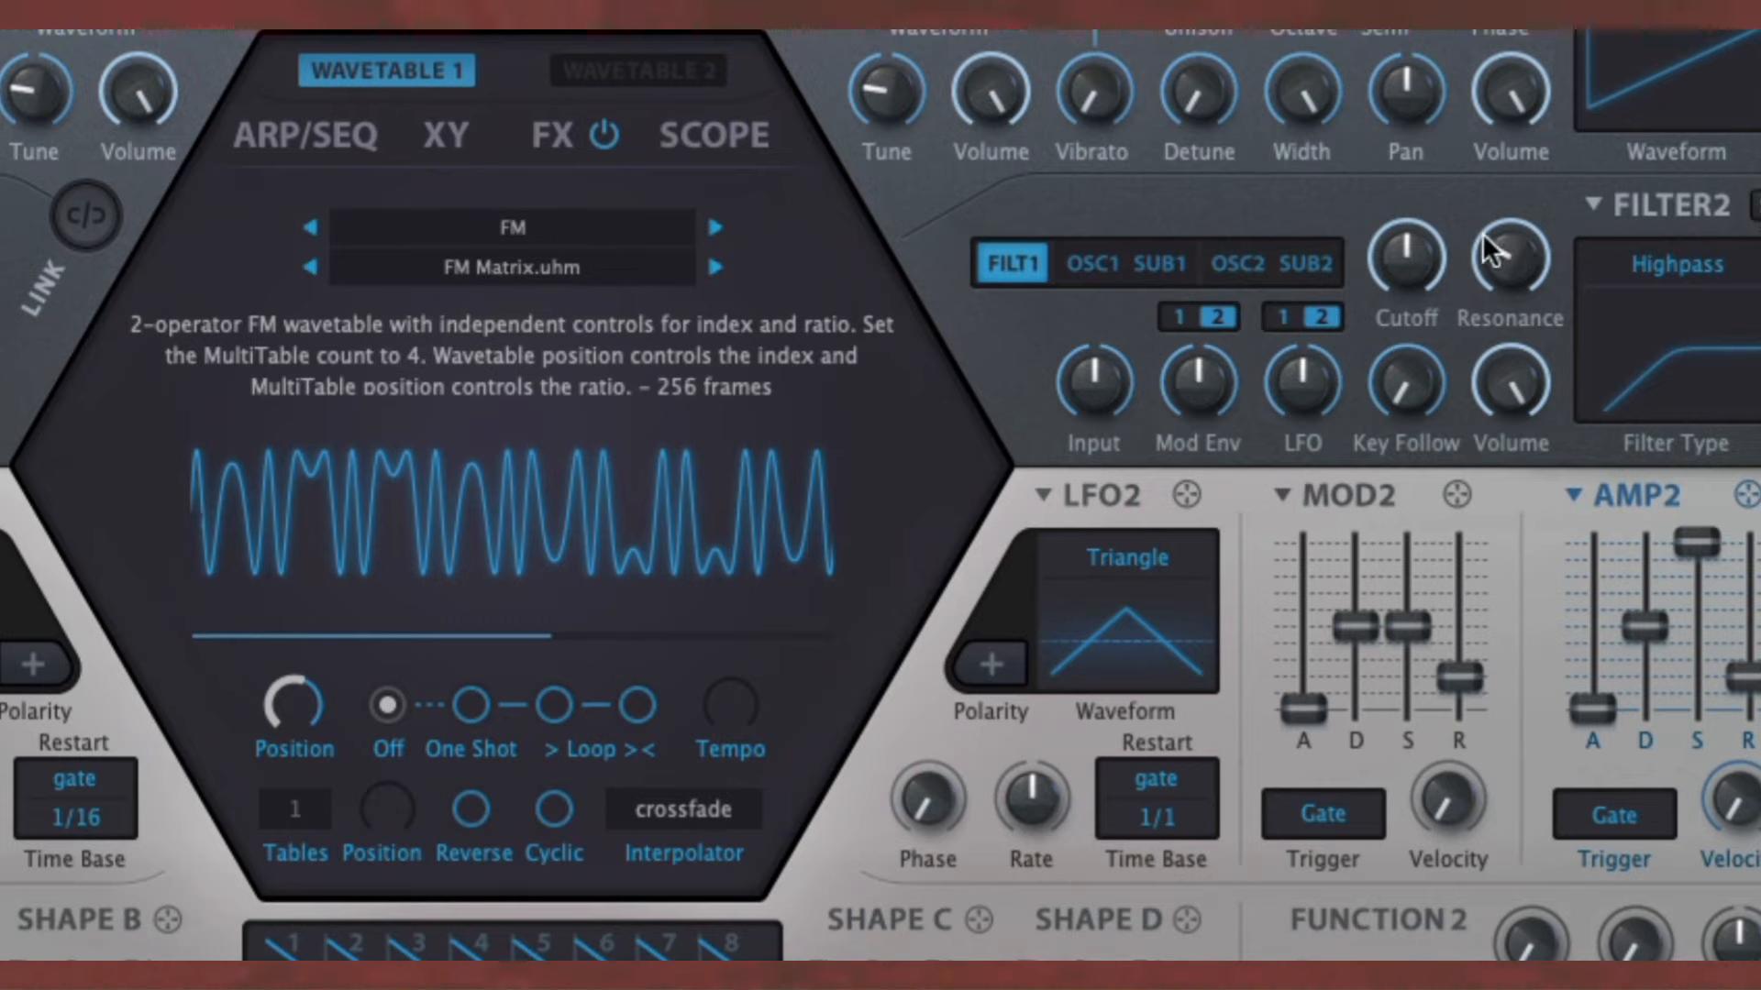
mouse_move(1432, 273)
mouse_down()
mouse_move(1433, 317)
mouse_move(1401, 150)
mouse_move(1417, 249)
mouse_up()
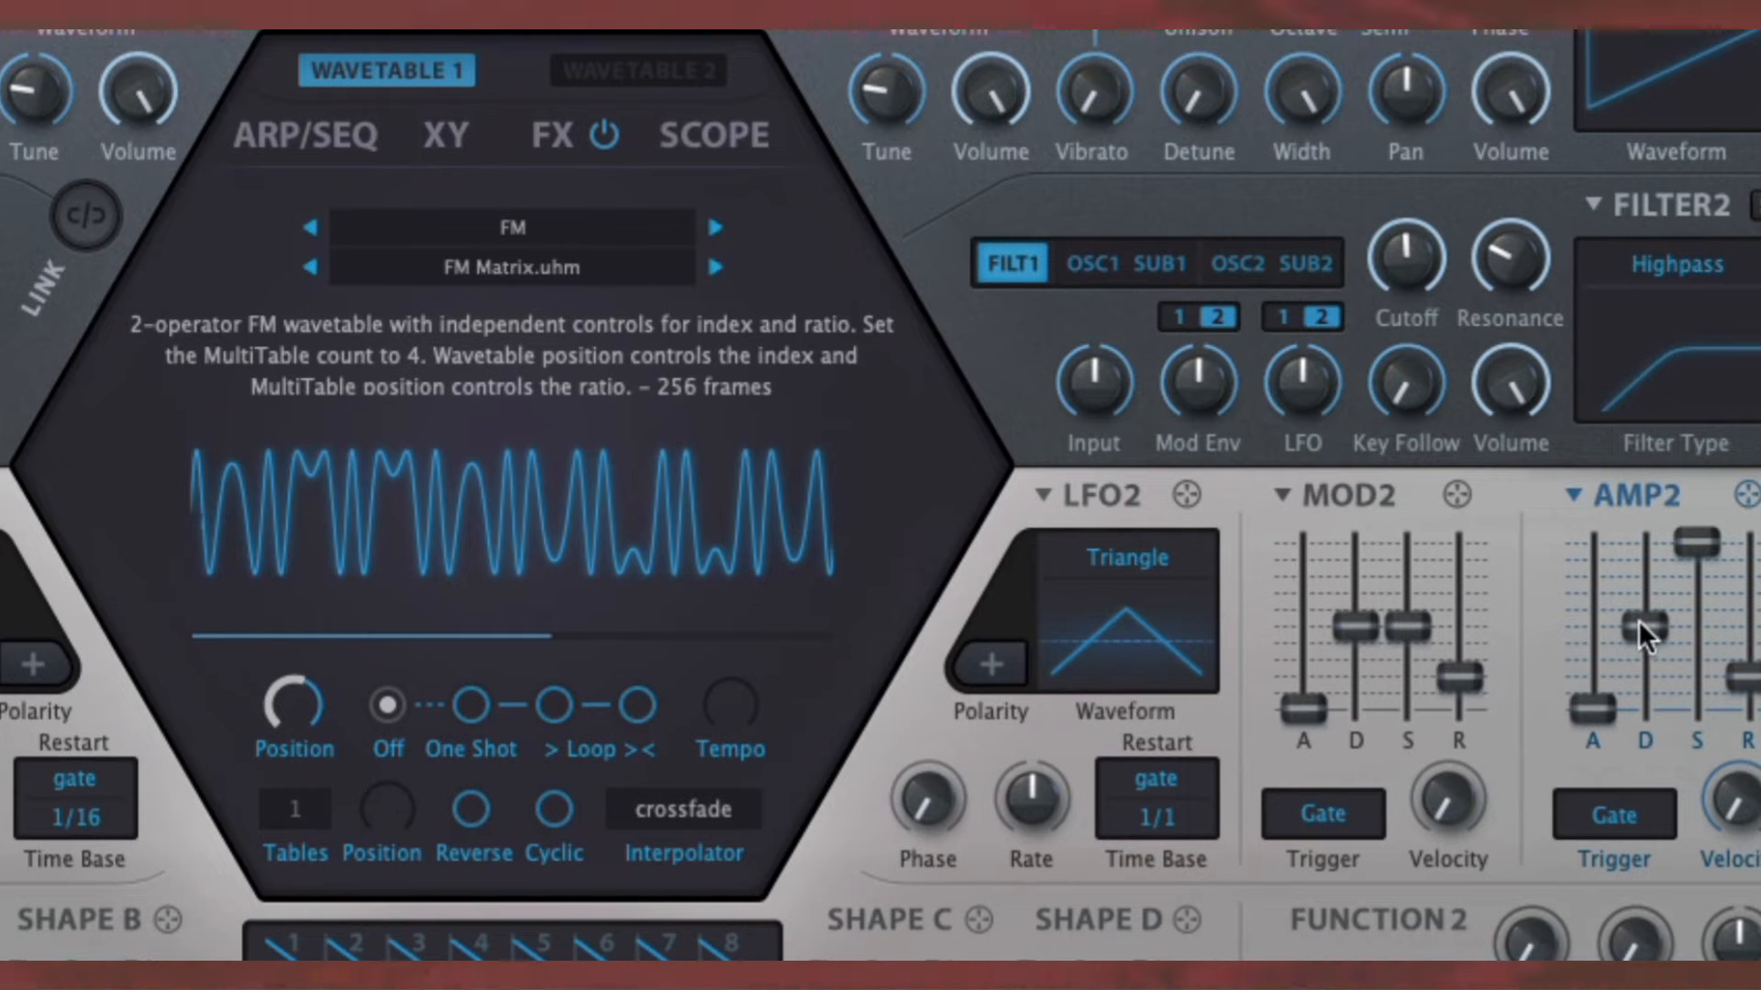
- Raise the decay of the Amp 2 envelope slightly and adjust its sustain
drag(1638, 620, 1642, 602)
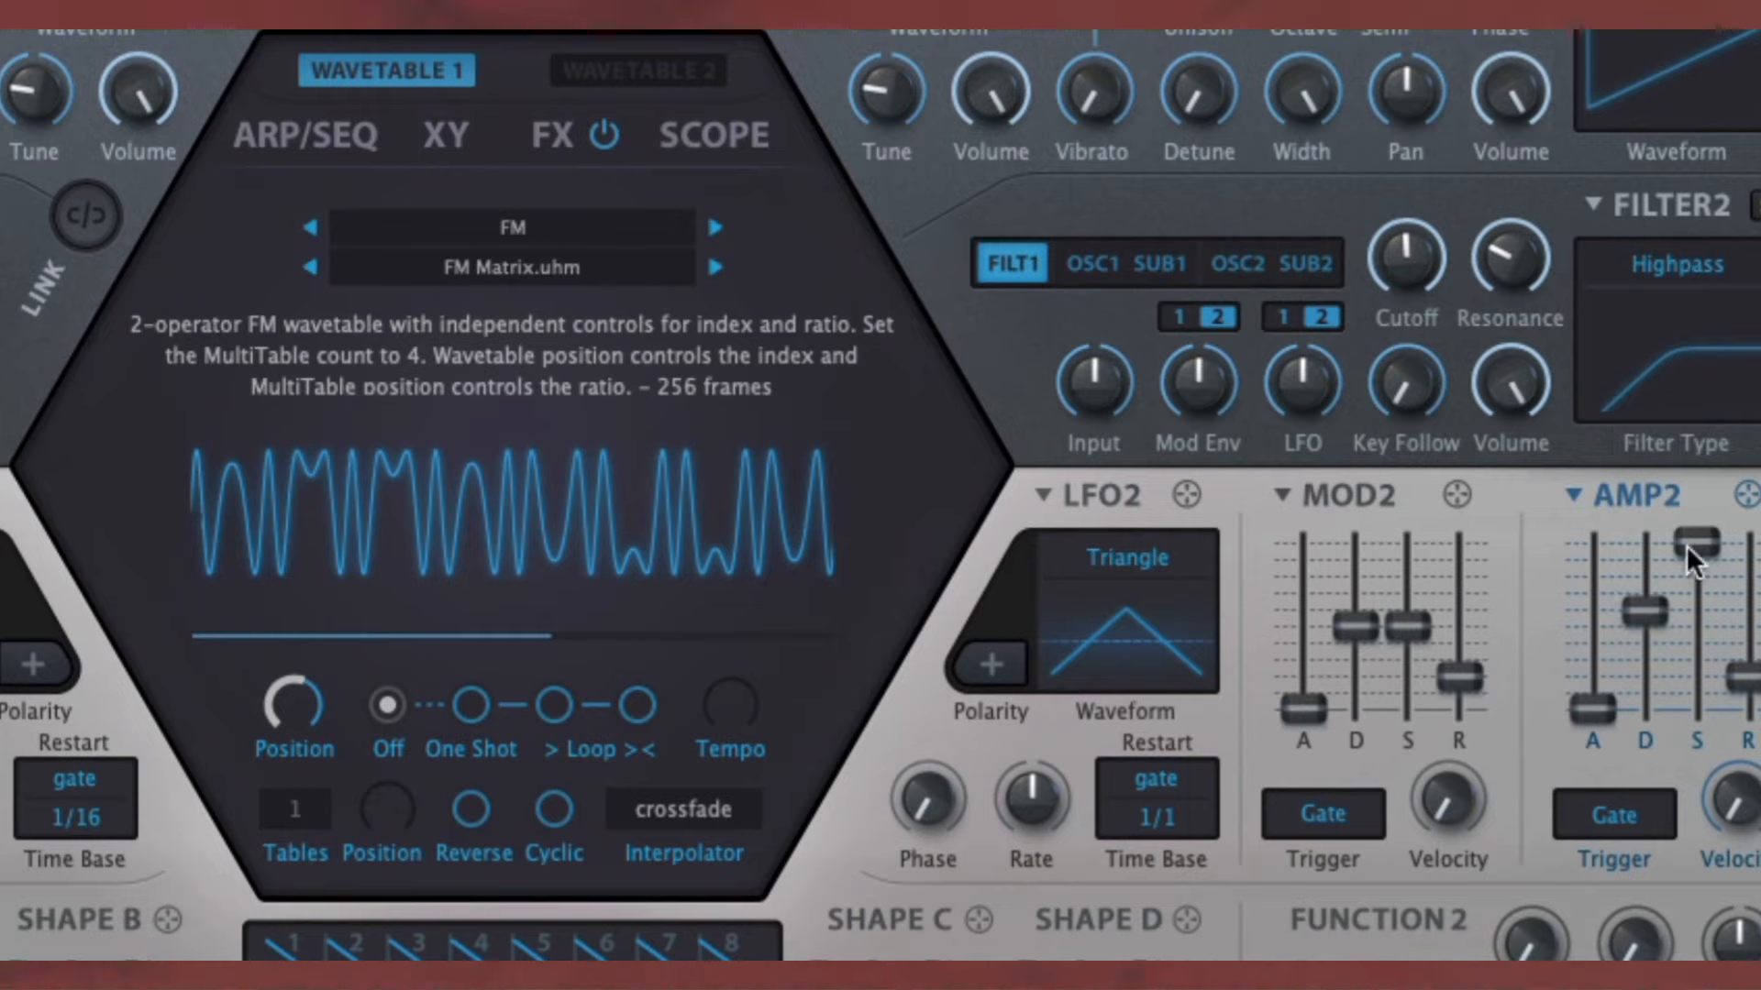
drag(1686, 545, 1757, 596)
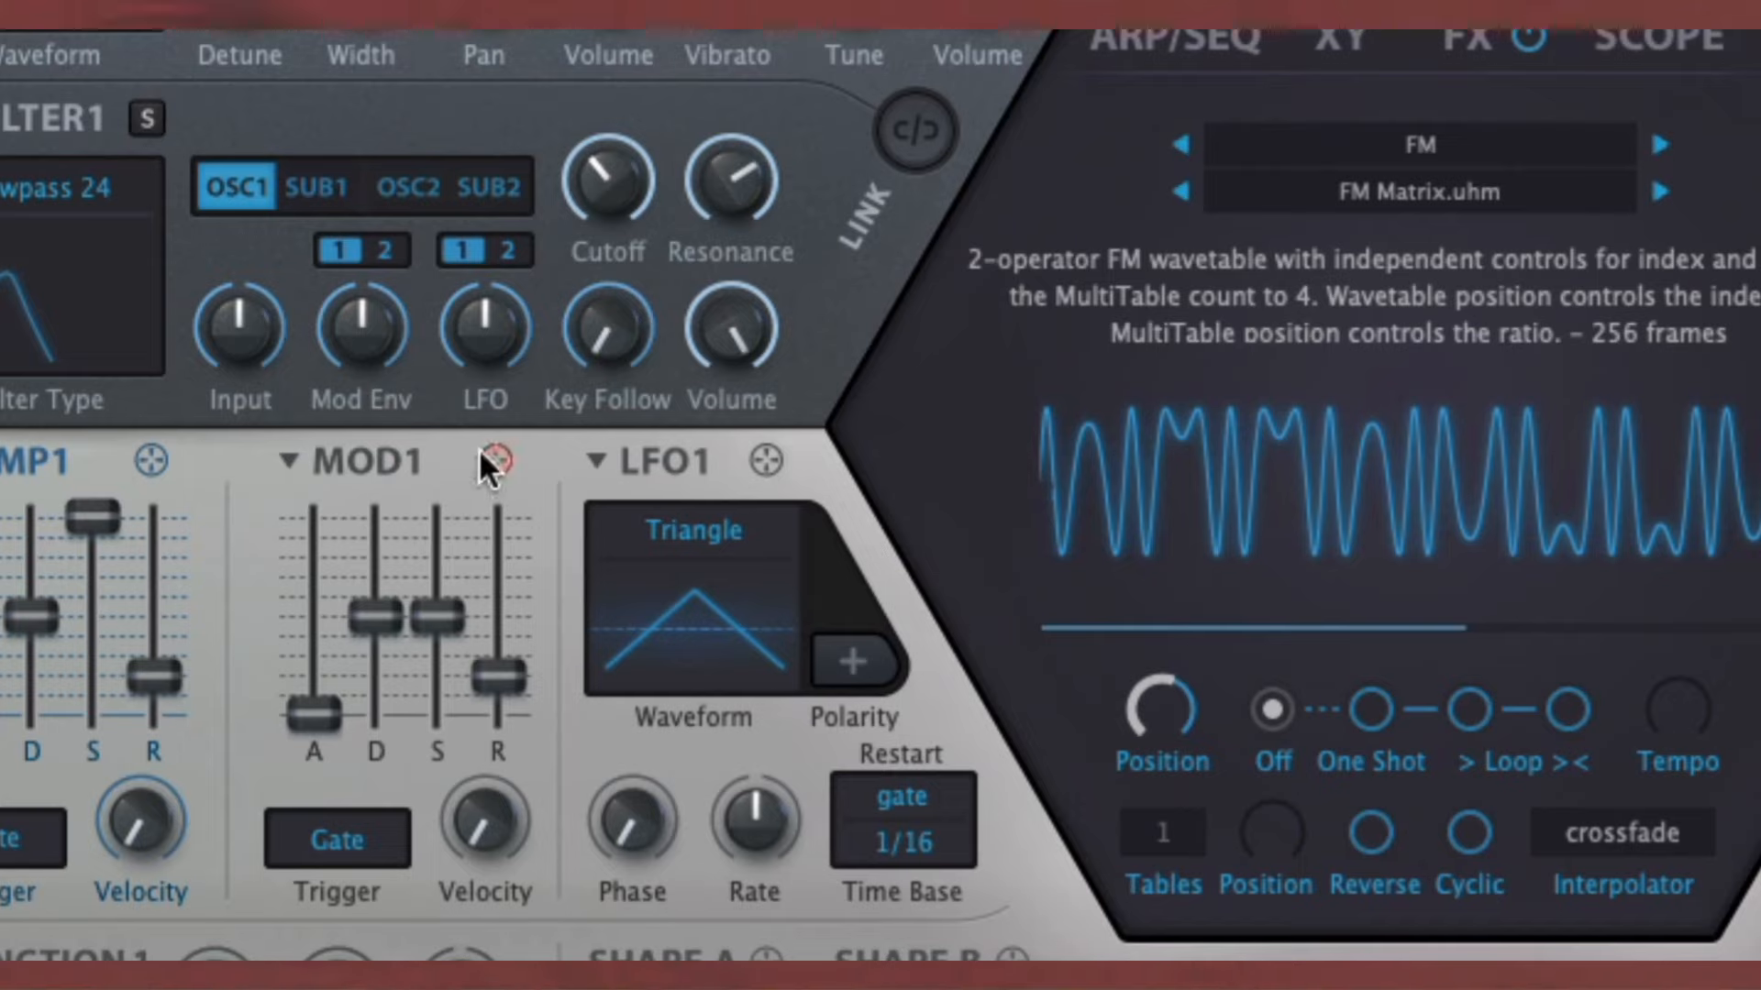
- Assign the Mod1 envelope to oscillator 1's wavetable position and give it a strong positive modulation depth
drag(479, 447, 1160, 699)
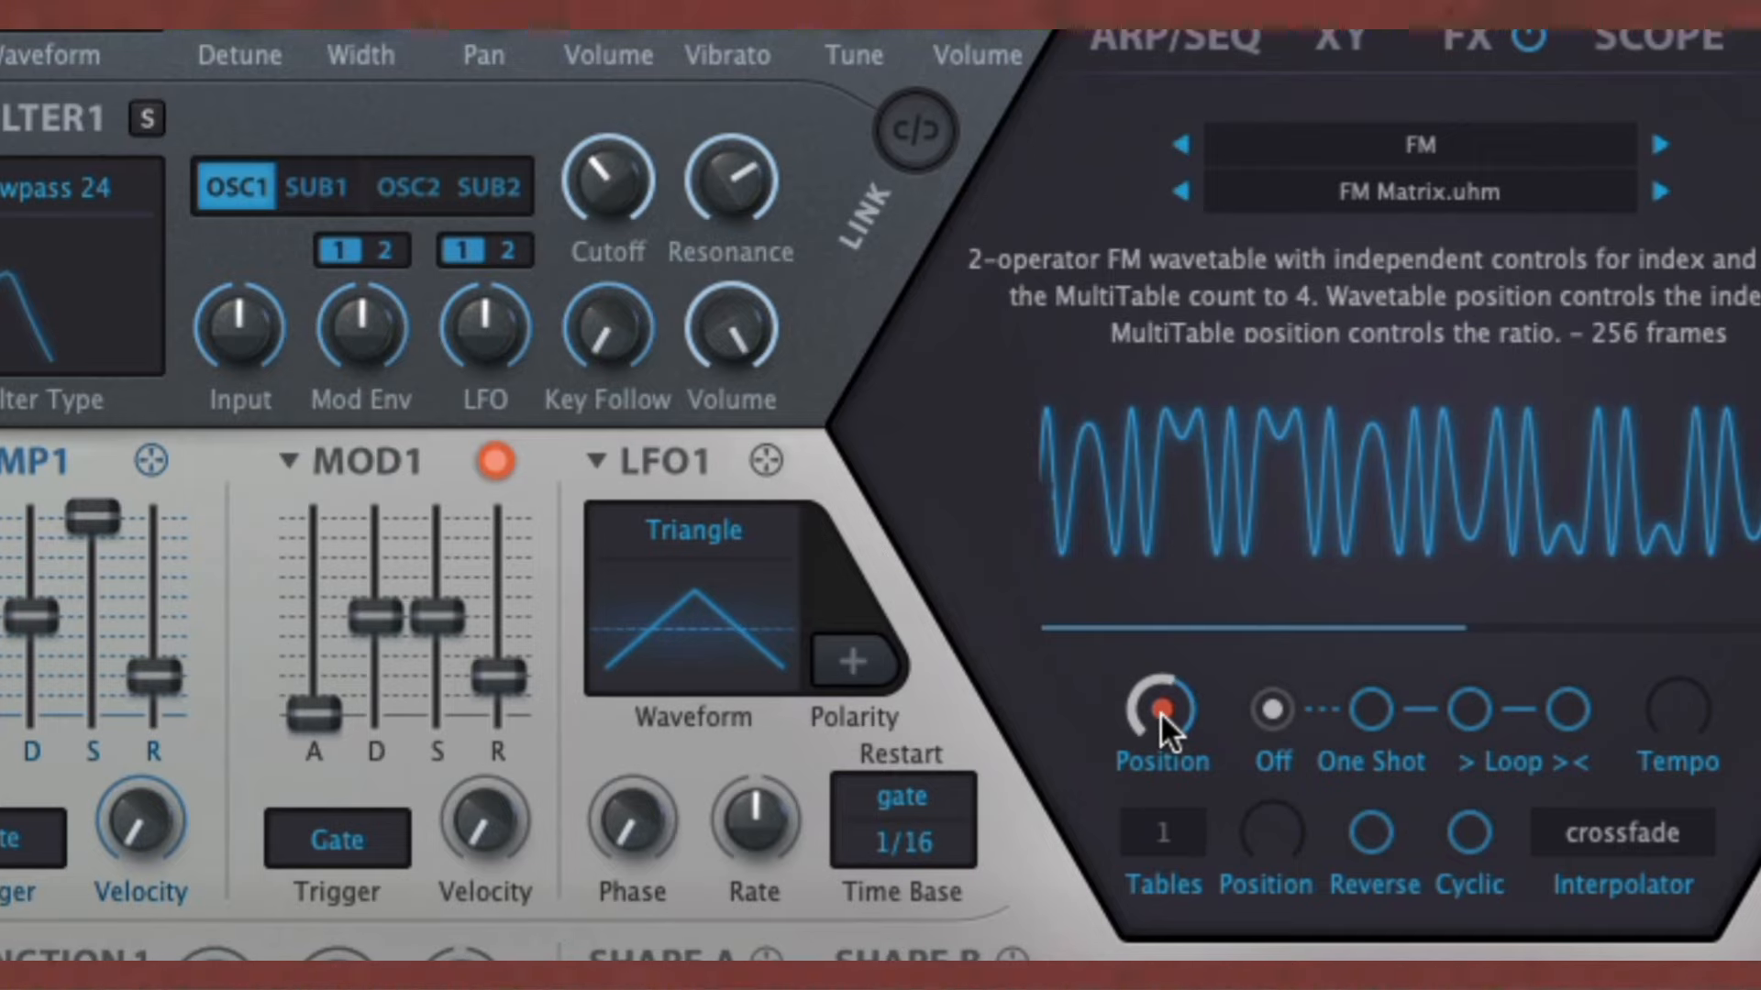
drag(1160, 711, 1159, 493)
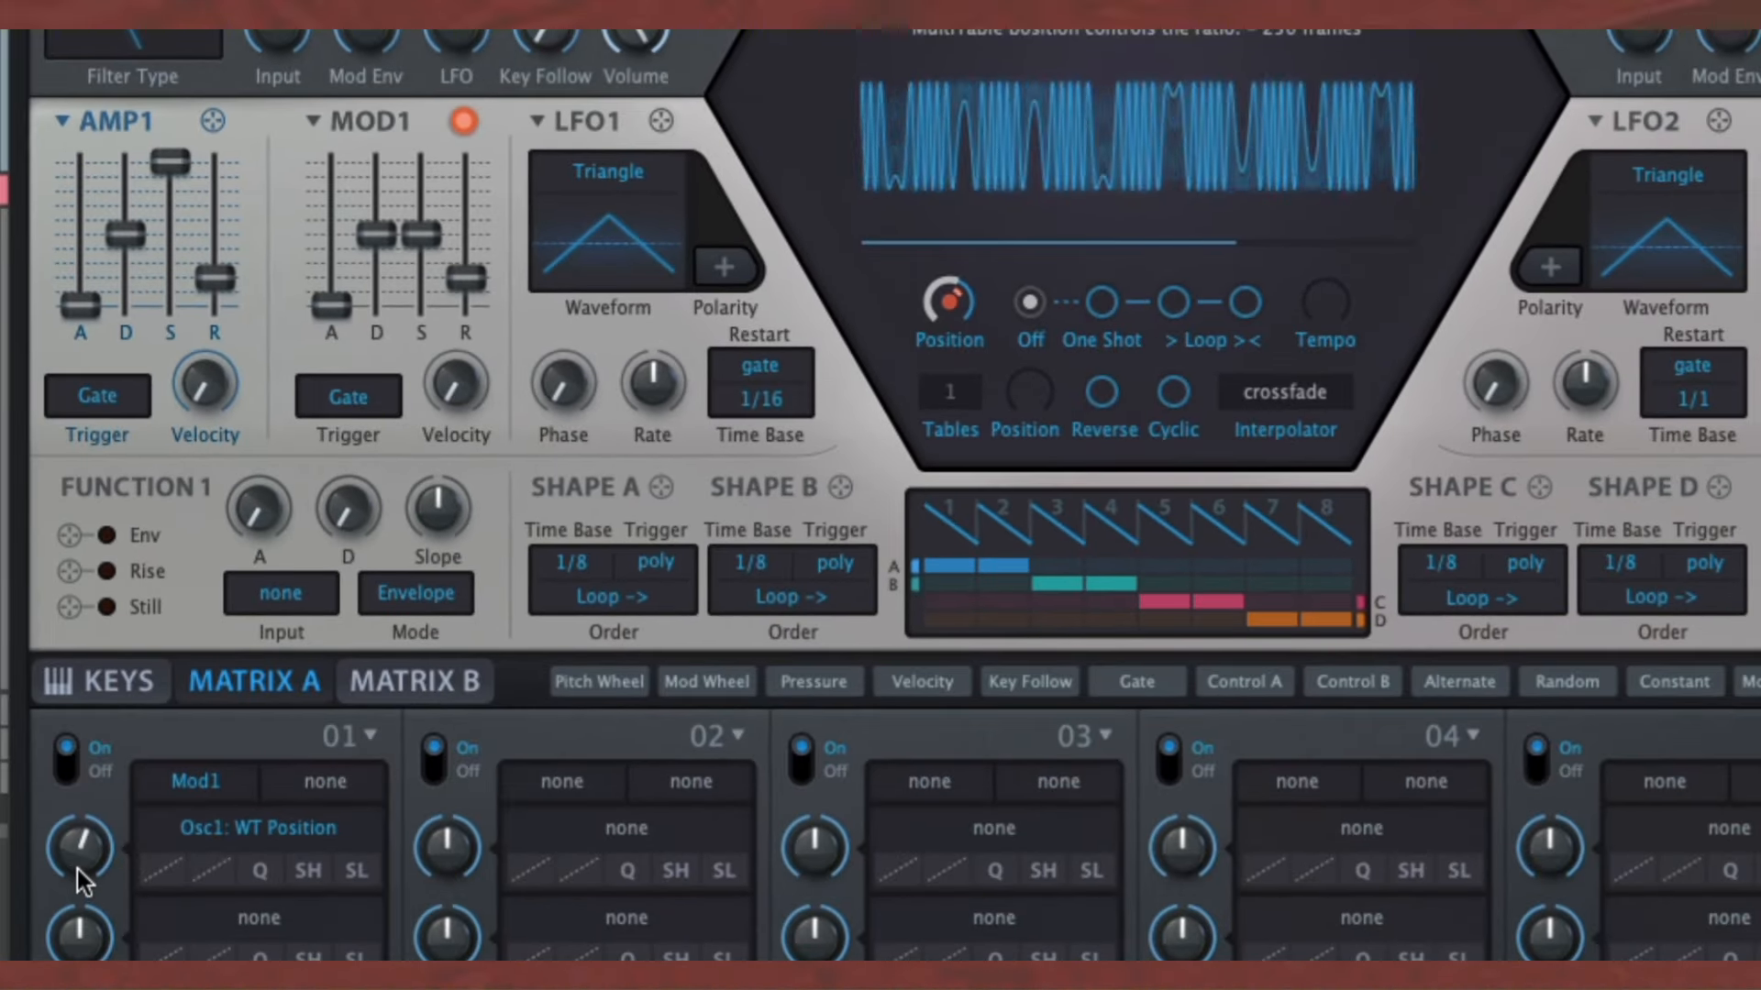
drag(69, 822, 69, 801)
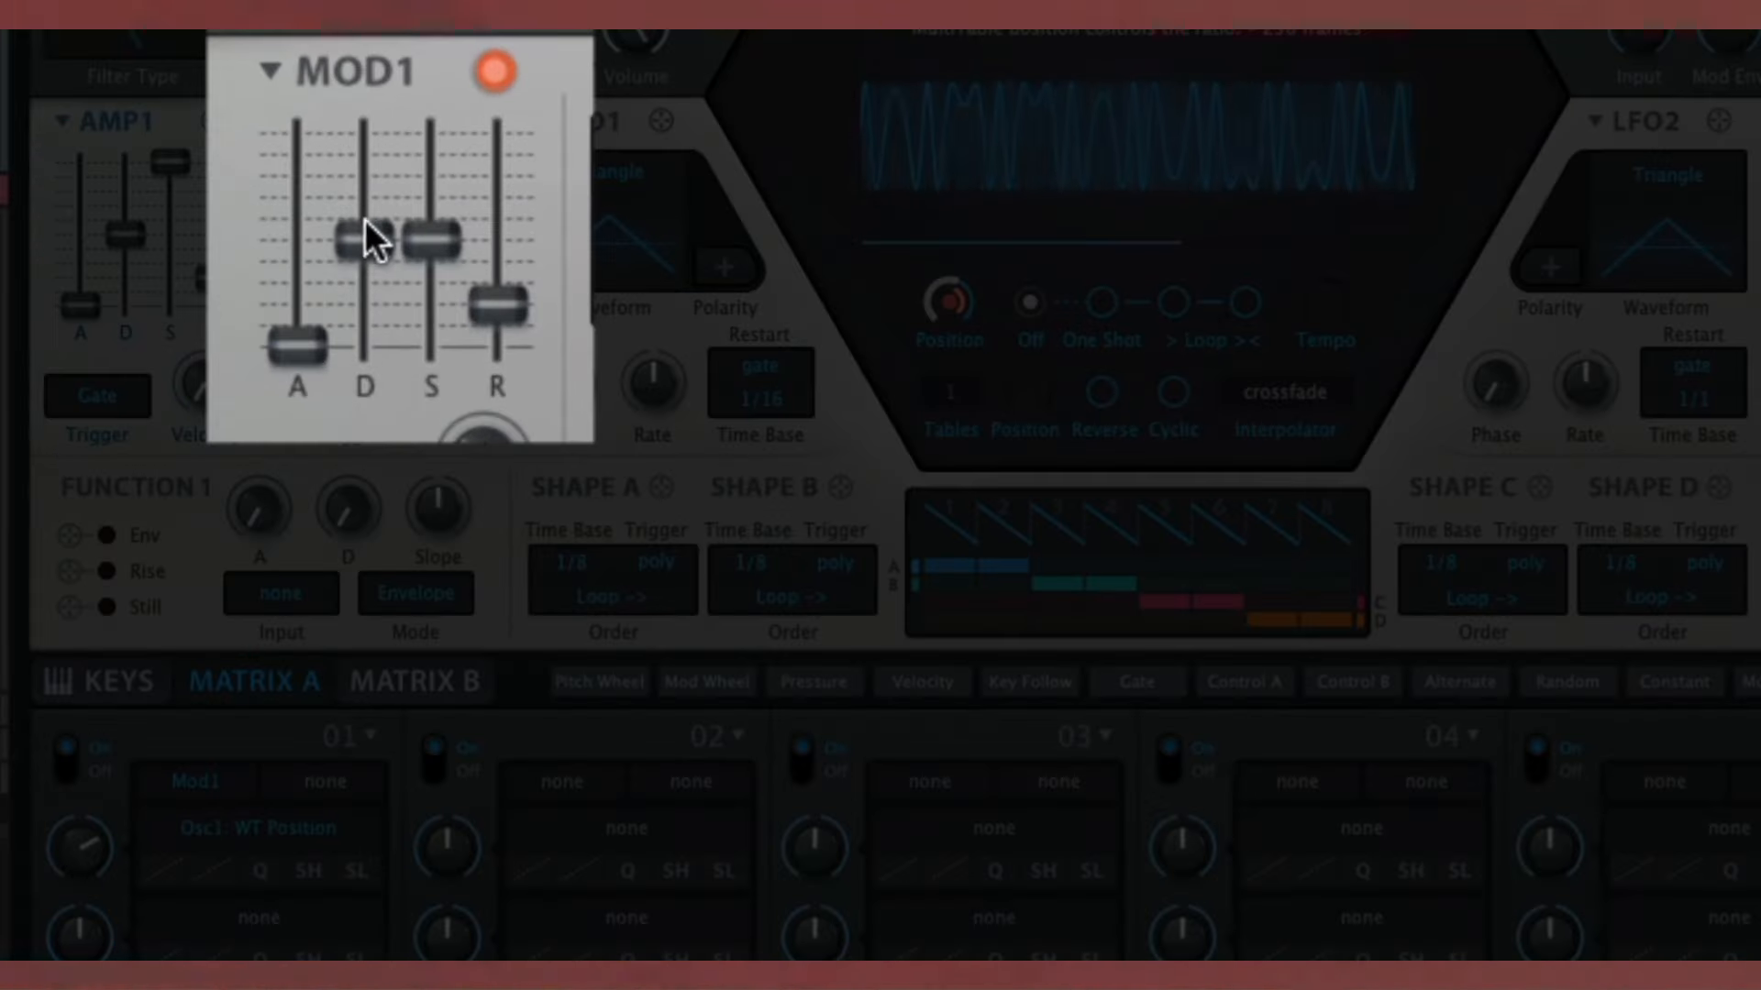
- Raise the Mod1 envelope's decay and sustain to maximum and lengthen its release
drag(377, 234, 381, 174)
drag(412, 193, 396, 43)
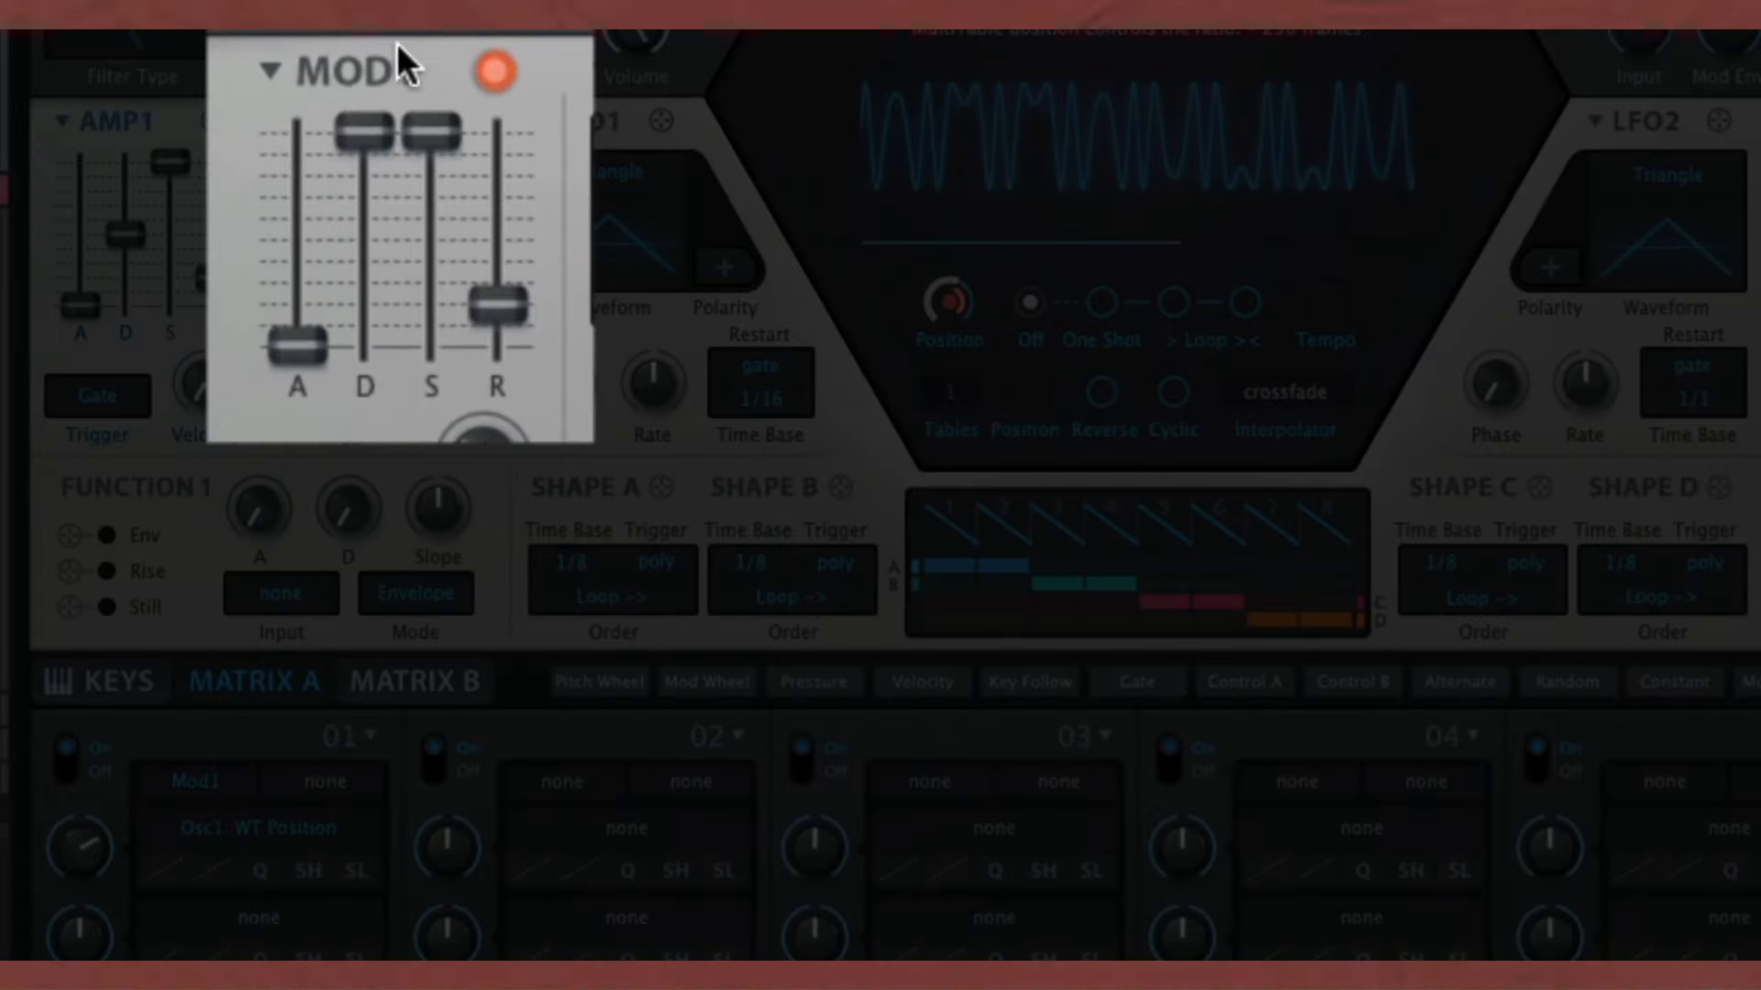
drag(482, 292, 486, 173)
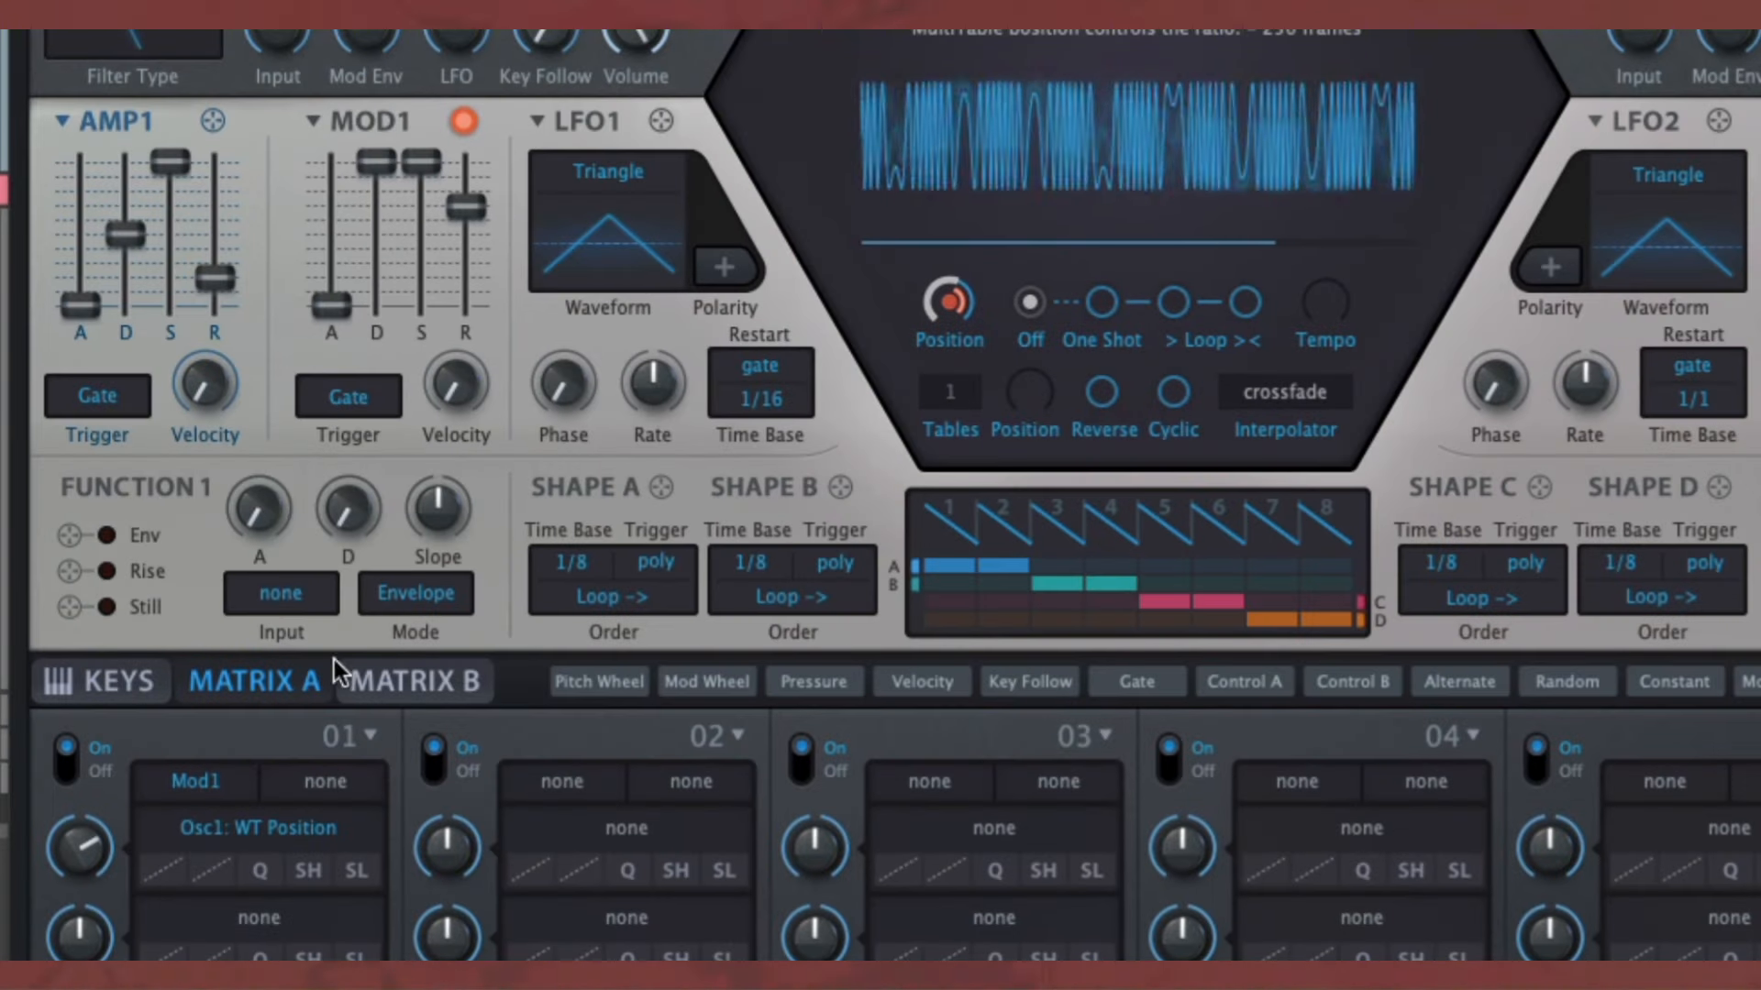
- Reduce the Mod1 modulation depth on the wavetable position to a small positive amount and shorten the Mod1 release slightly
drag(88, 840, 85, 883)
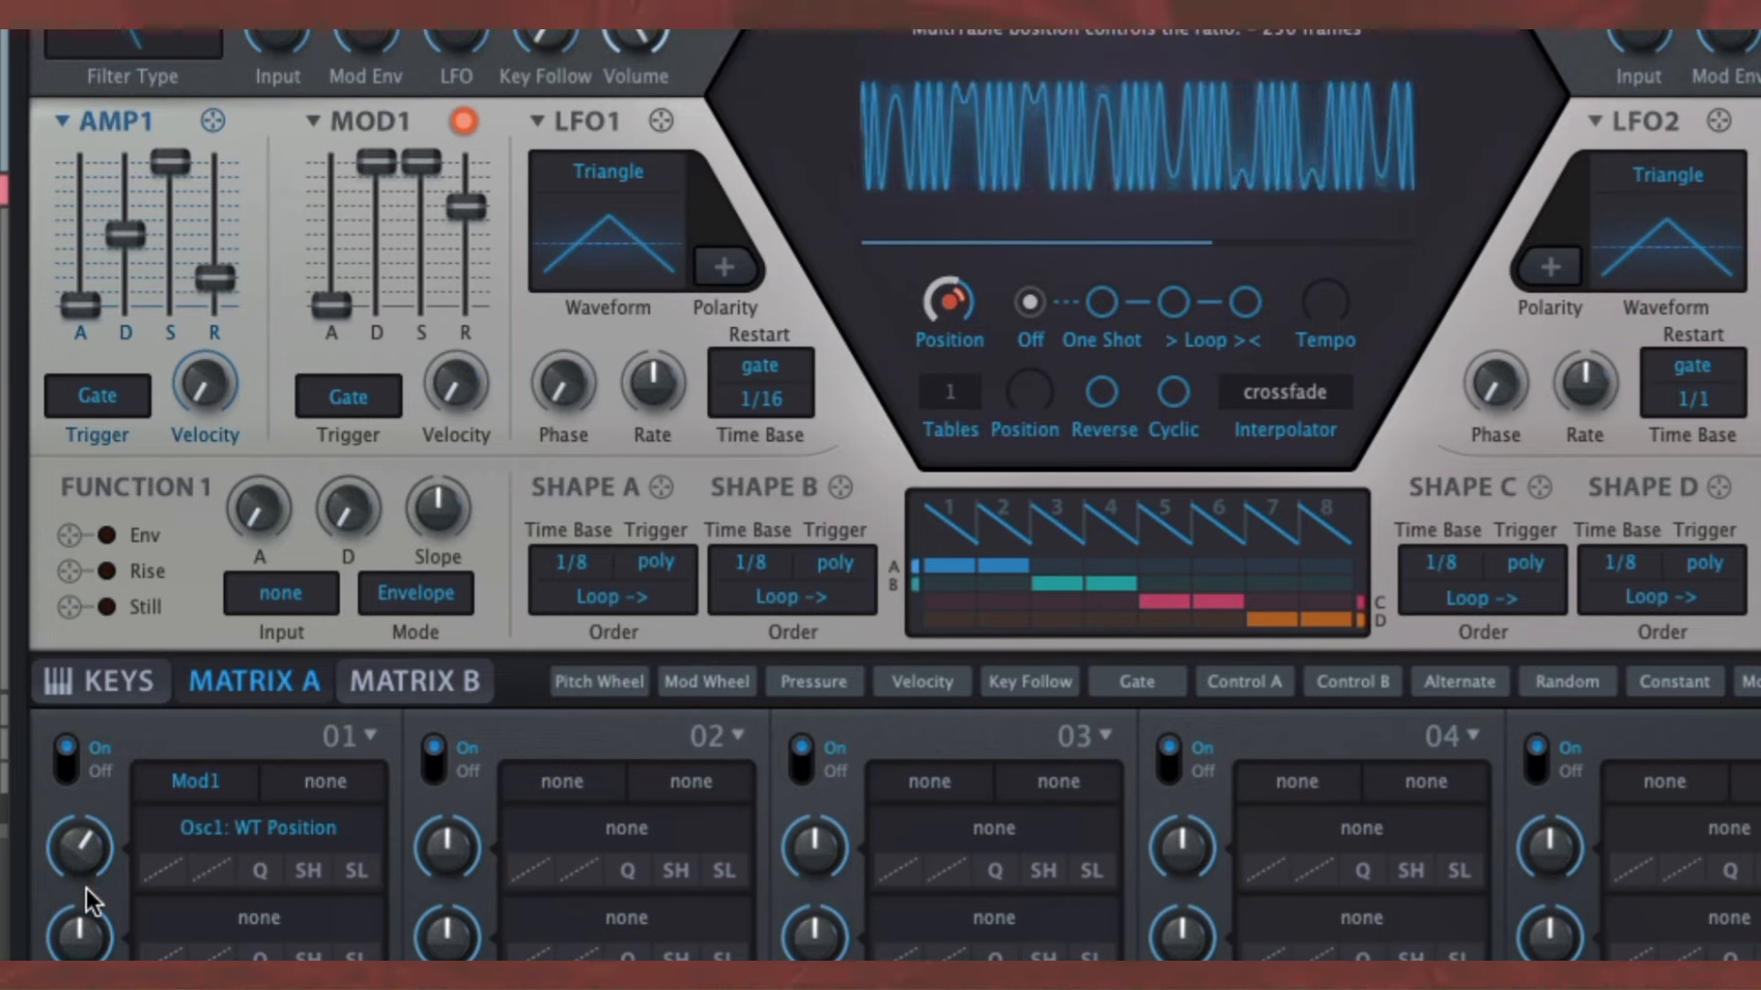
drag(87, 888, 91, 916)
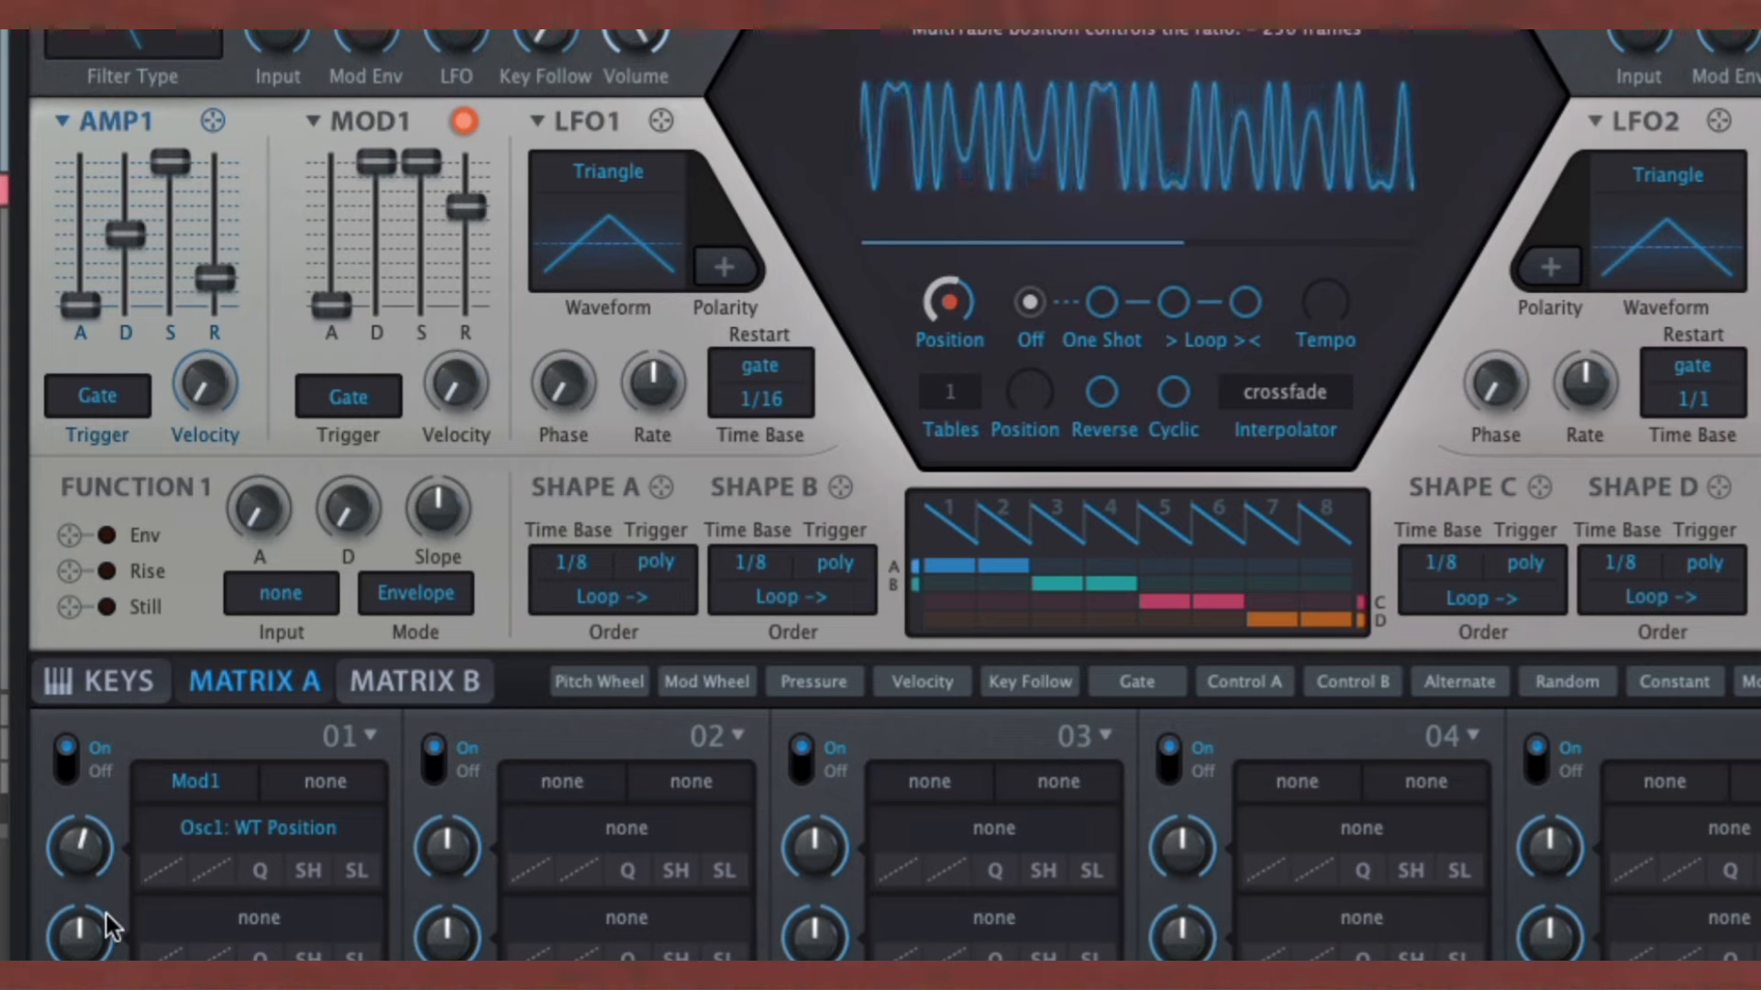
drag(467, 207, 466, 244)
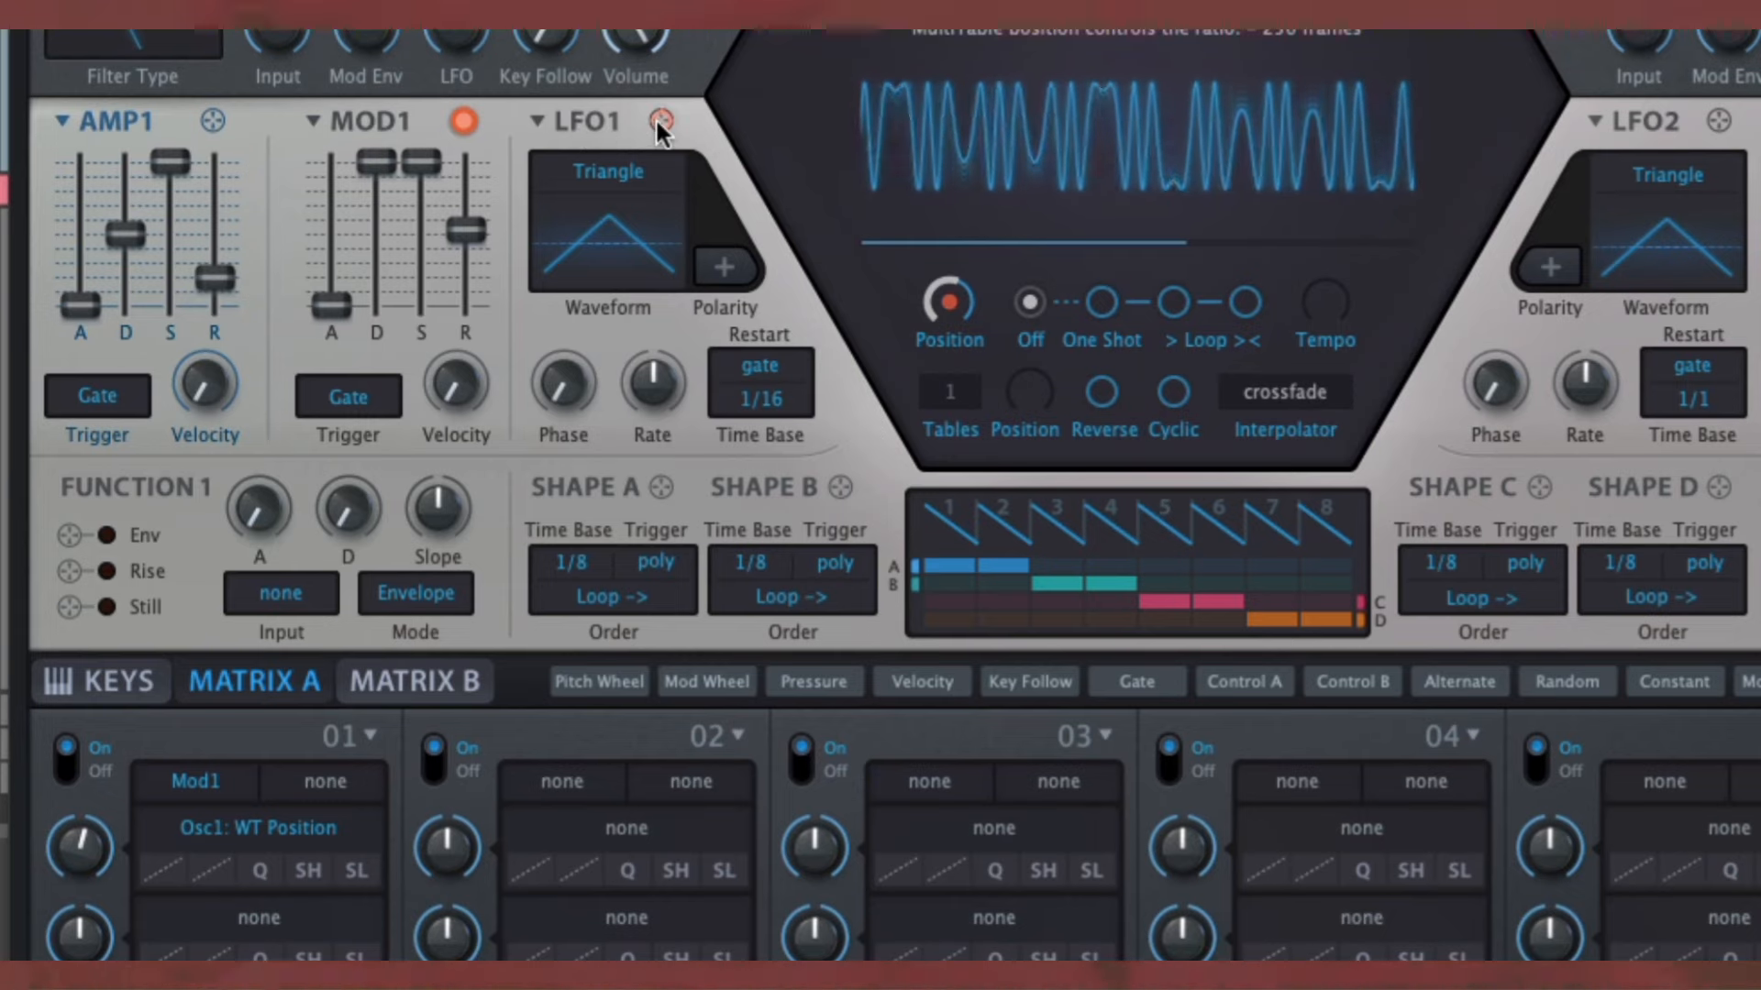
- Assign LFO1 to oscillator 1's wavetable position with a strong positive depth and set the LFO1 waveform to rand hold
drag(657, 119, 942, 299)
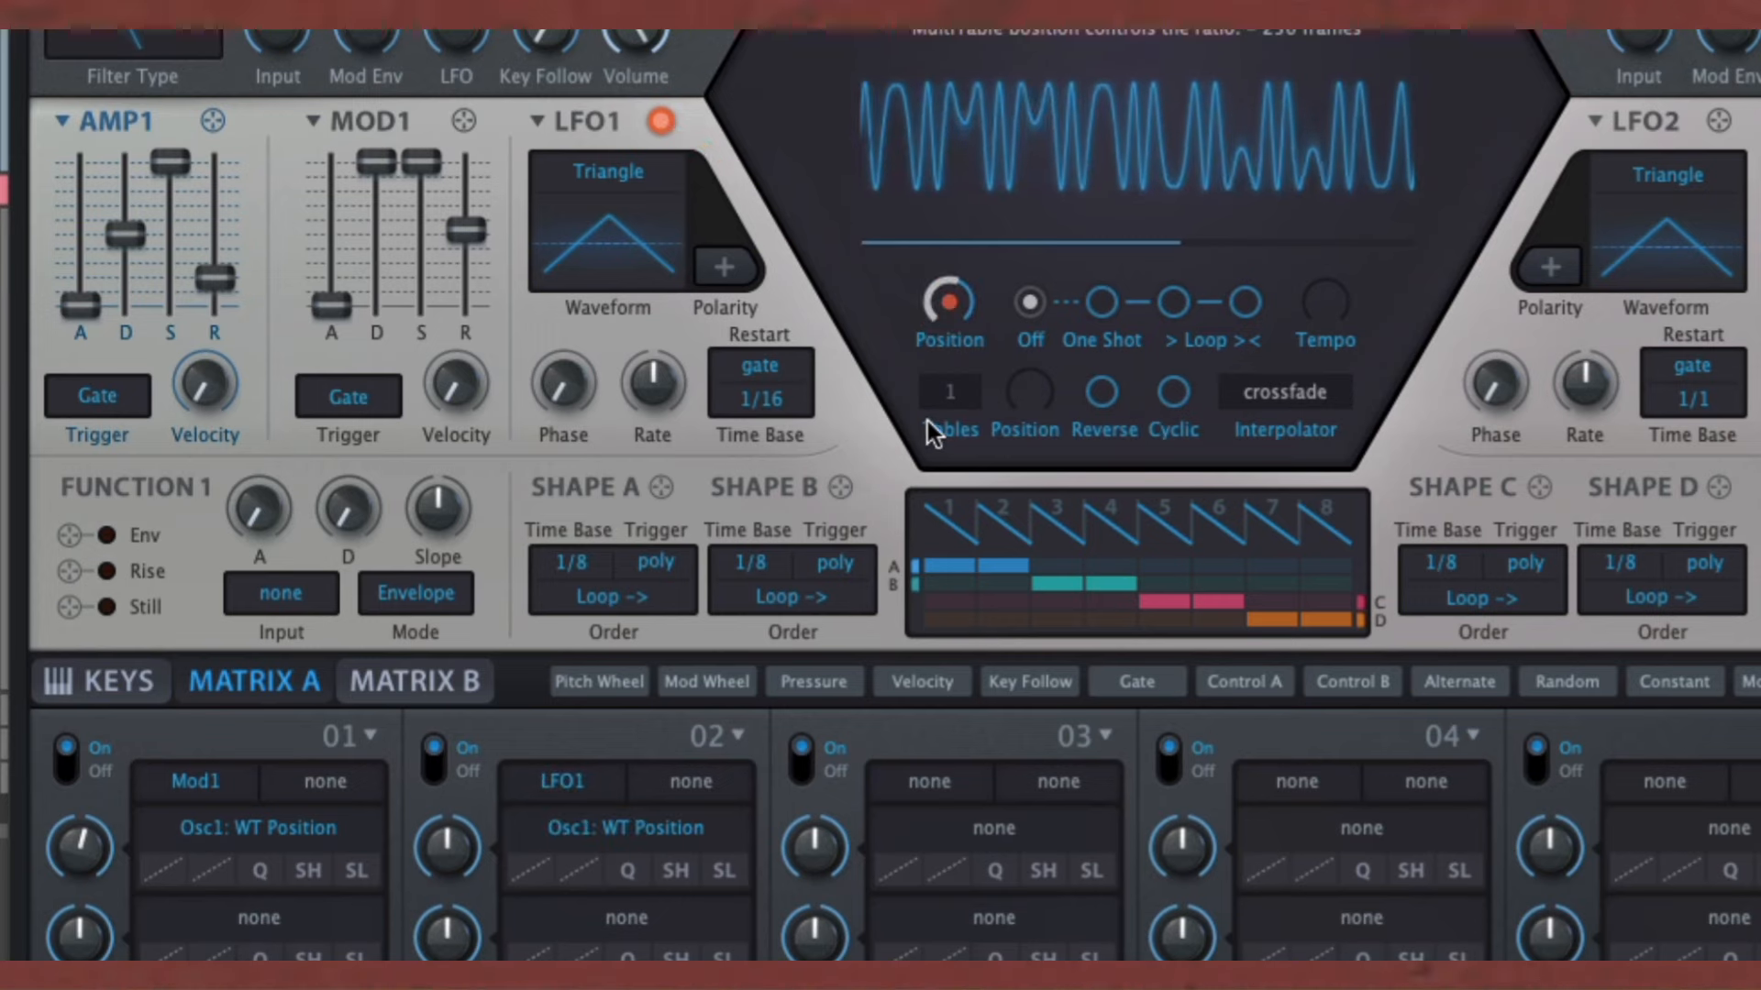
click(609, 172)
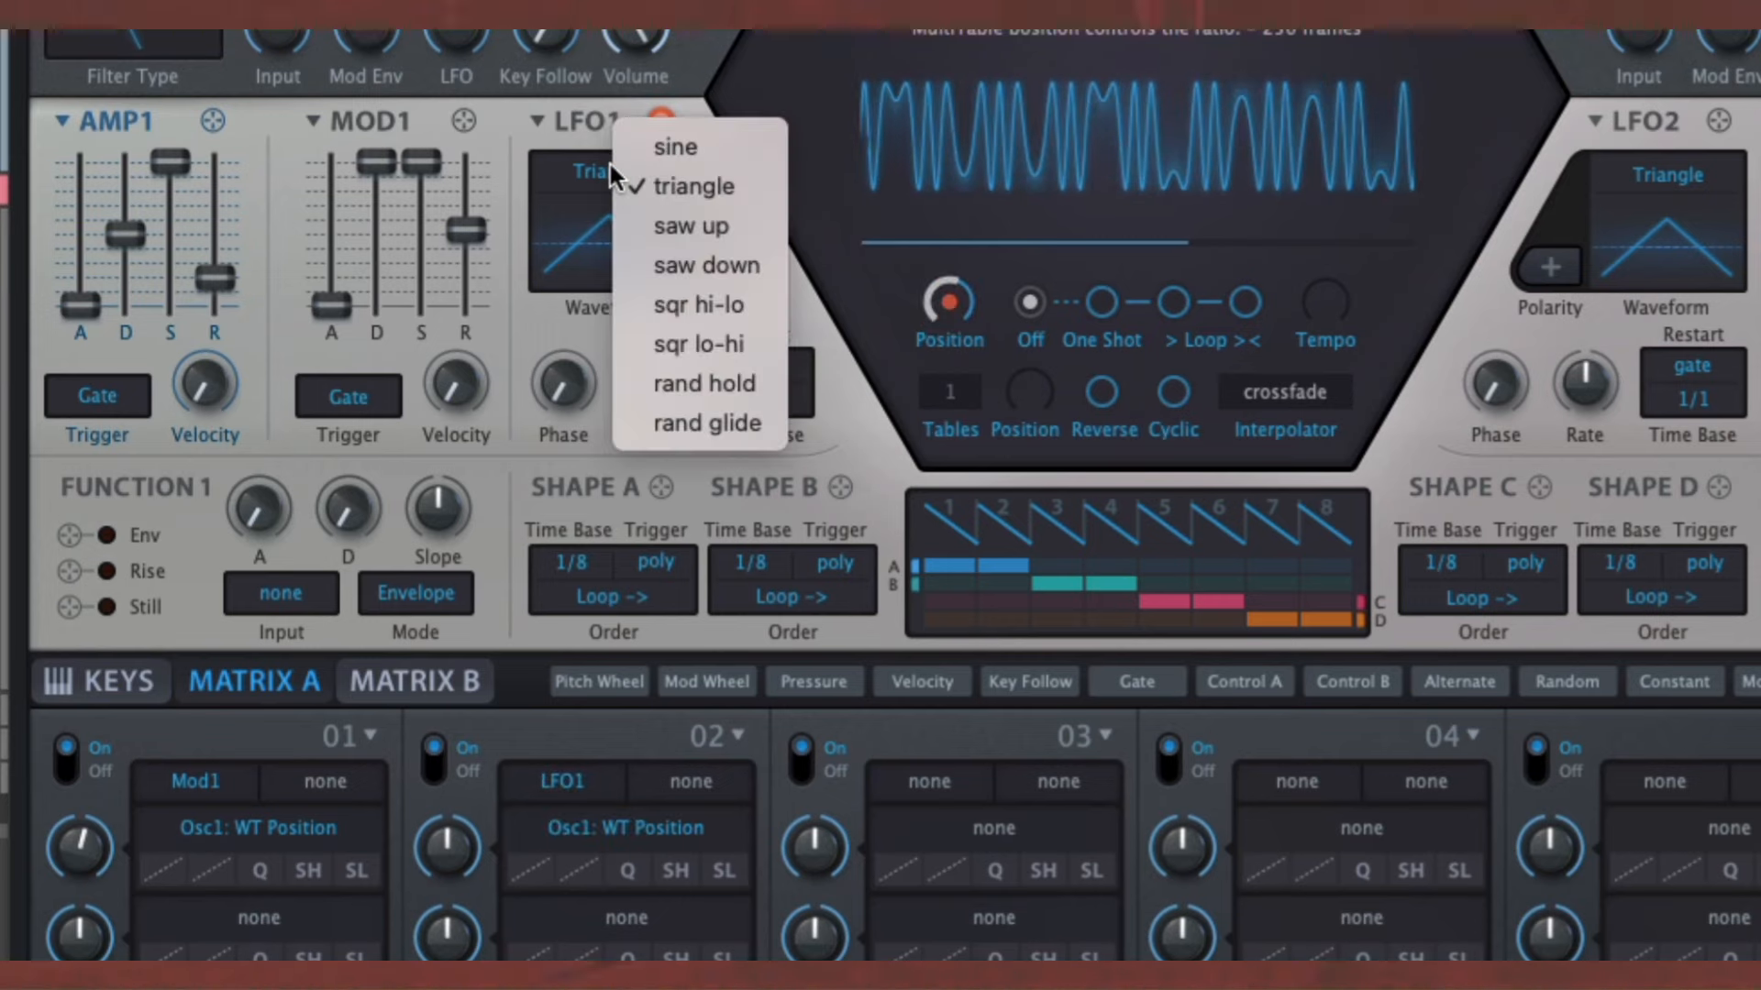
click(596, 168)
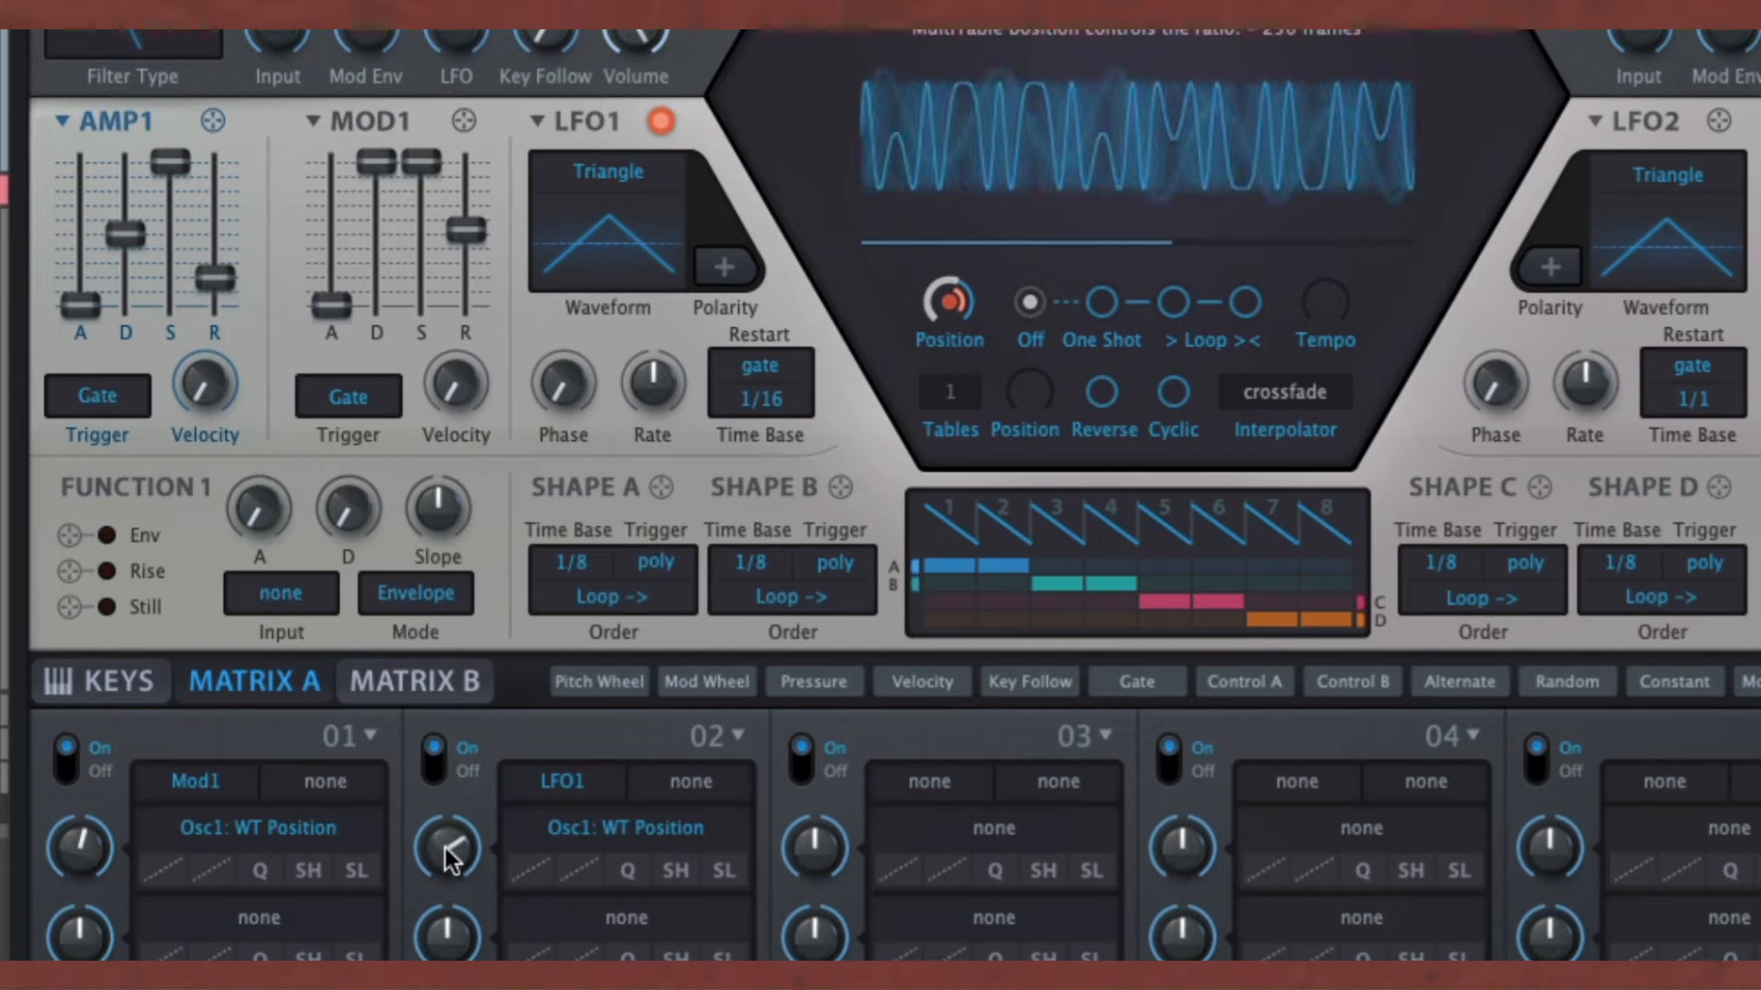
click(613, 161)
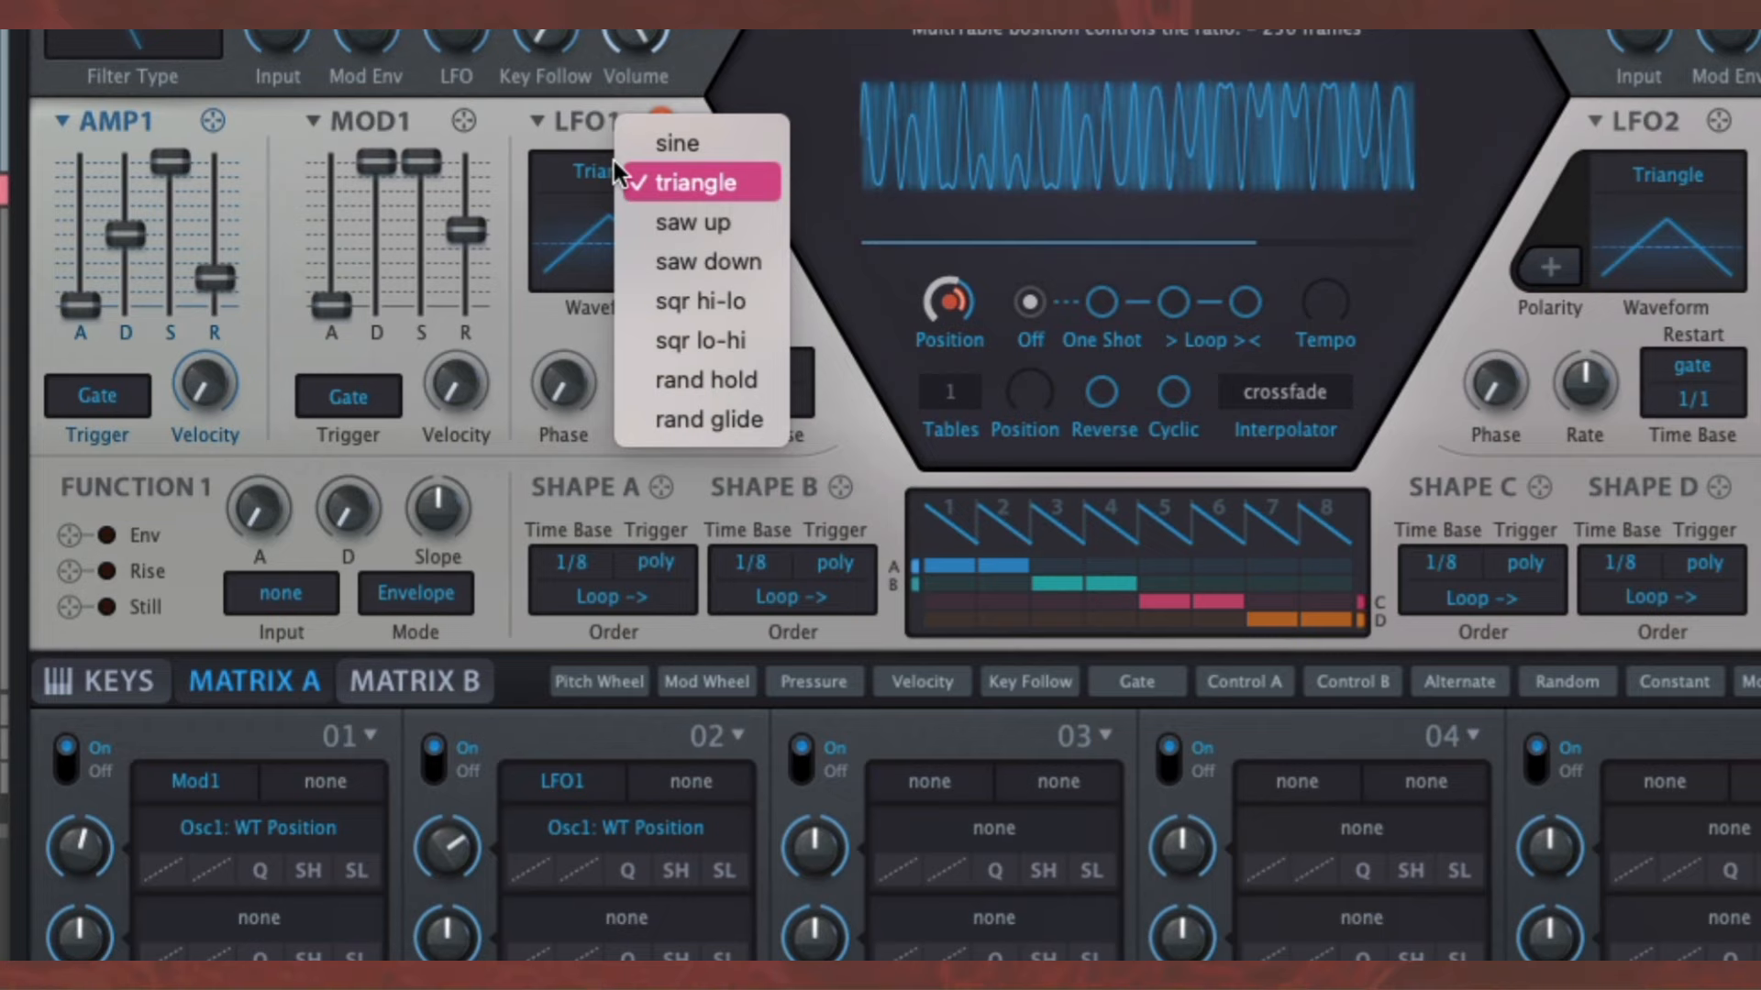
click(674, 375)
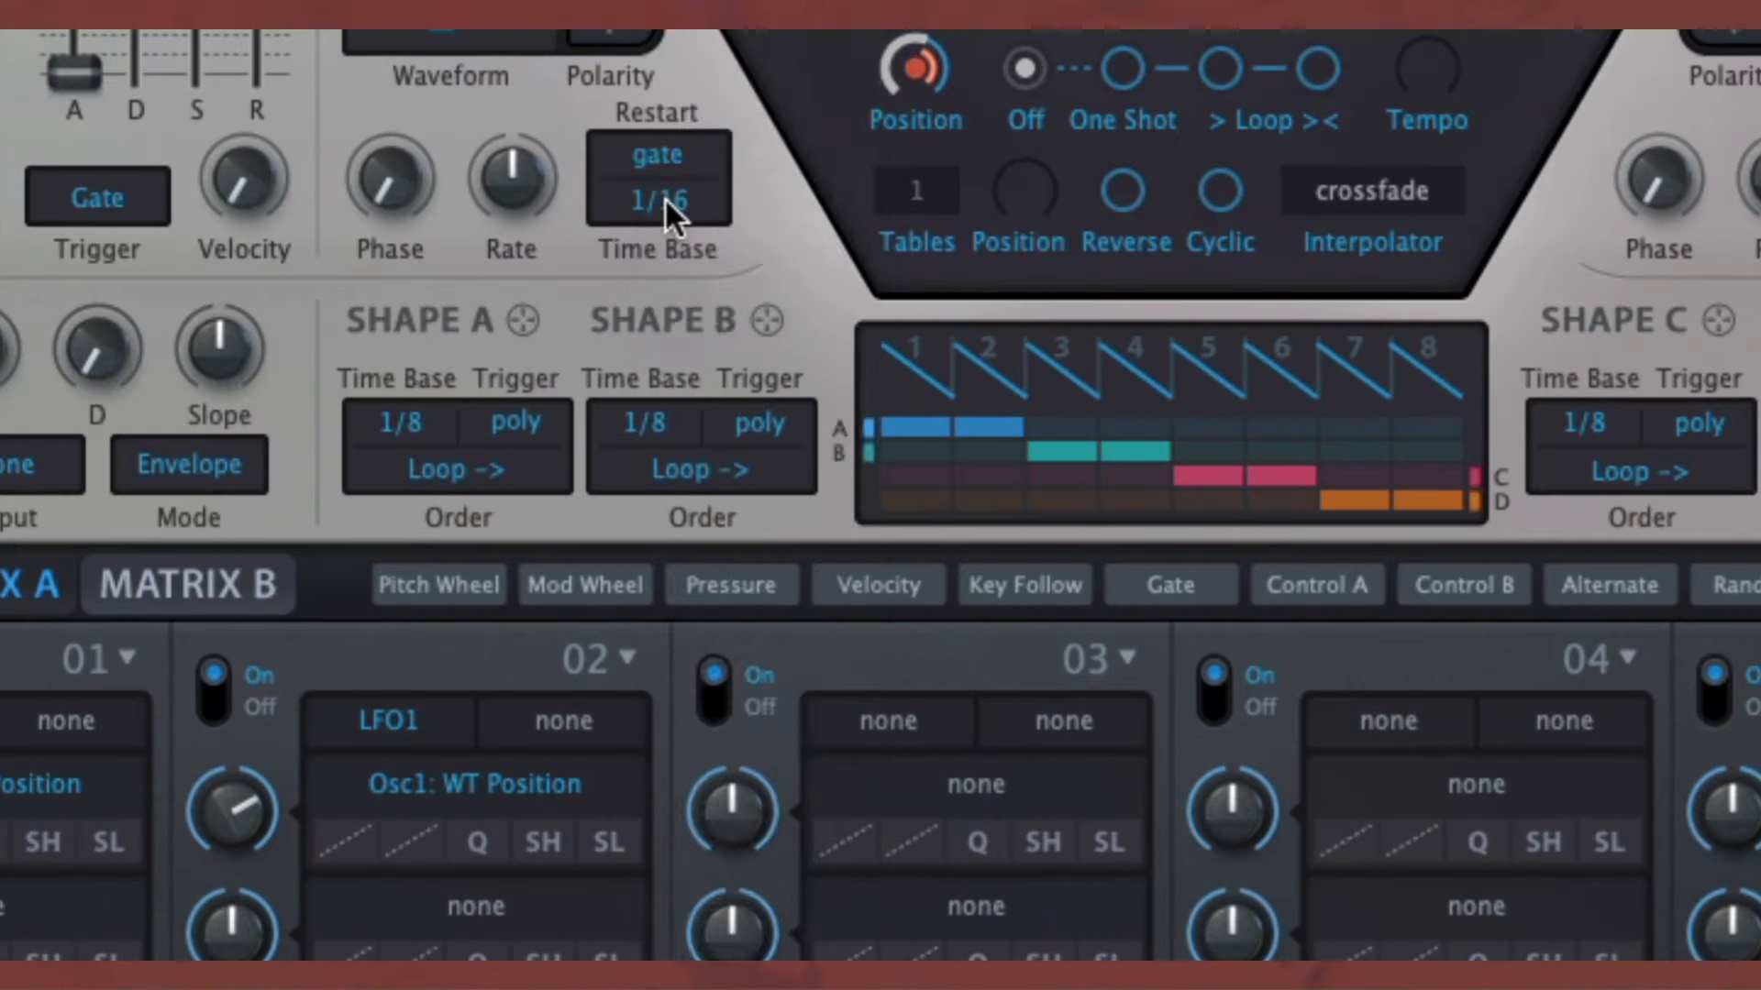
- Set the LFO1 time base to 10s
click(758, 400)
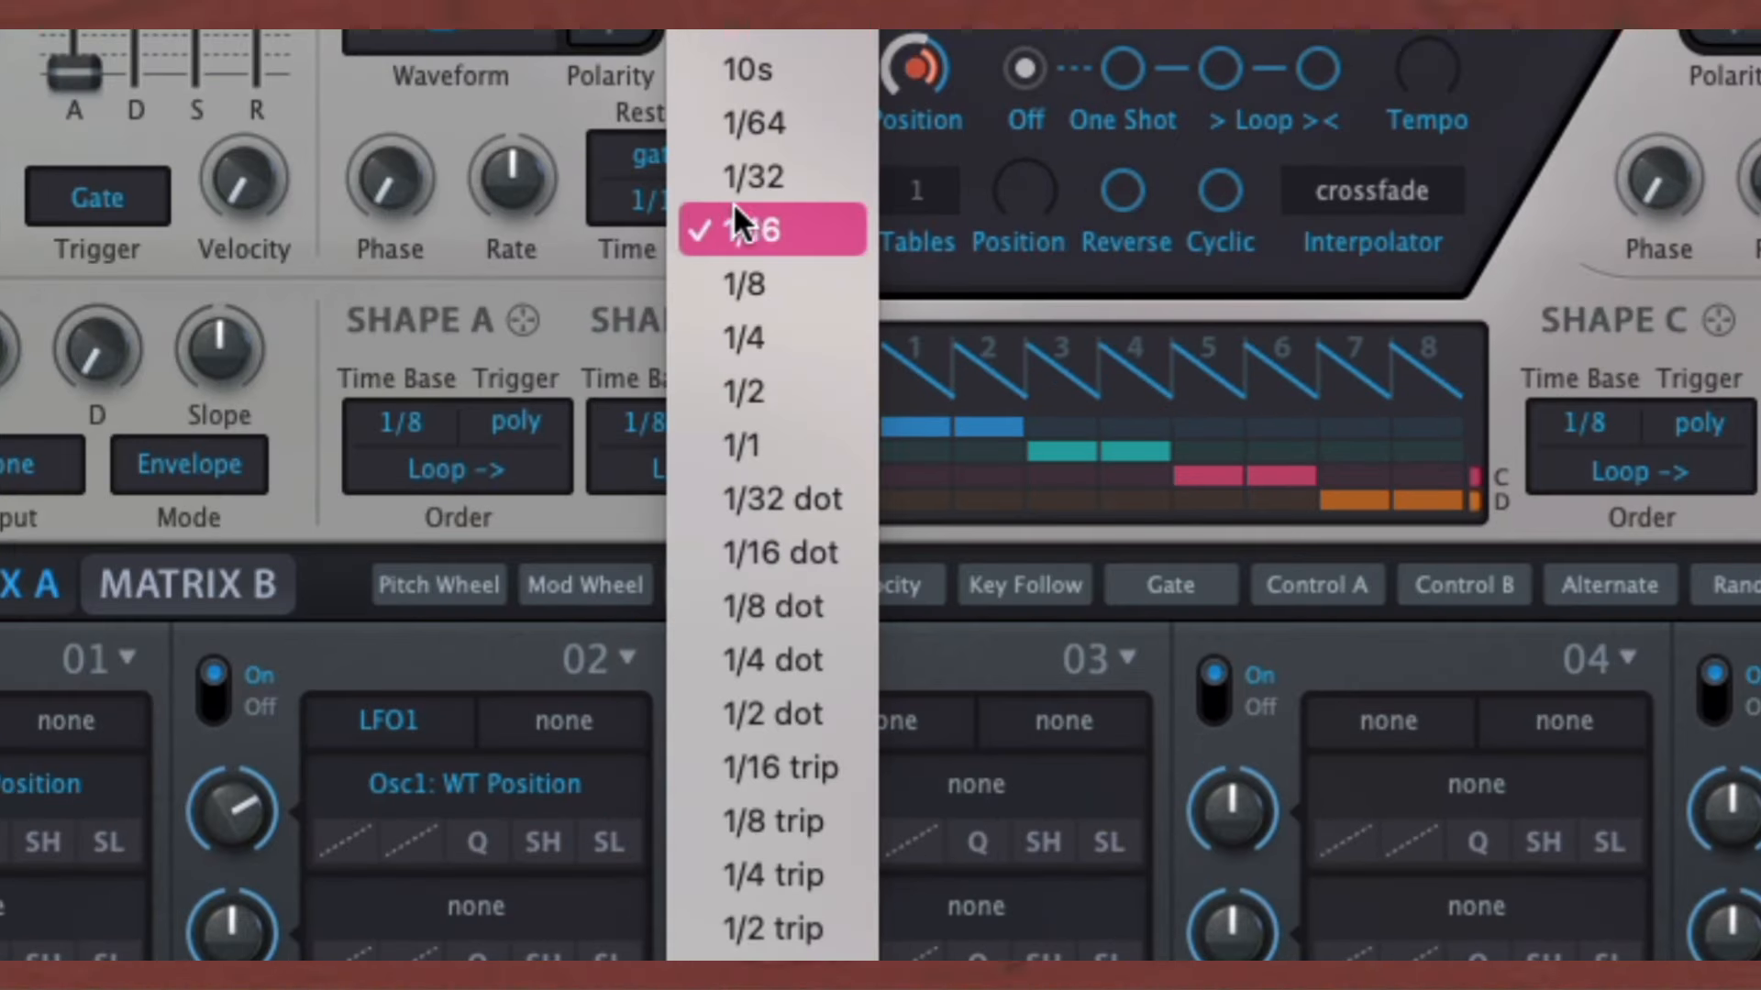
click(745, 27)
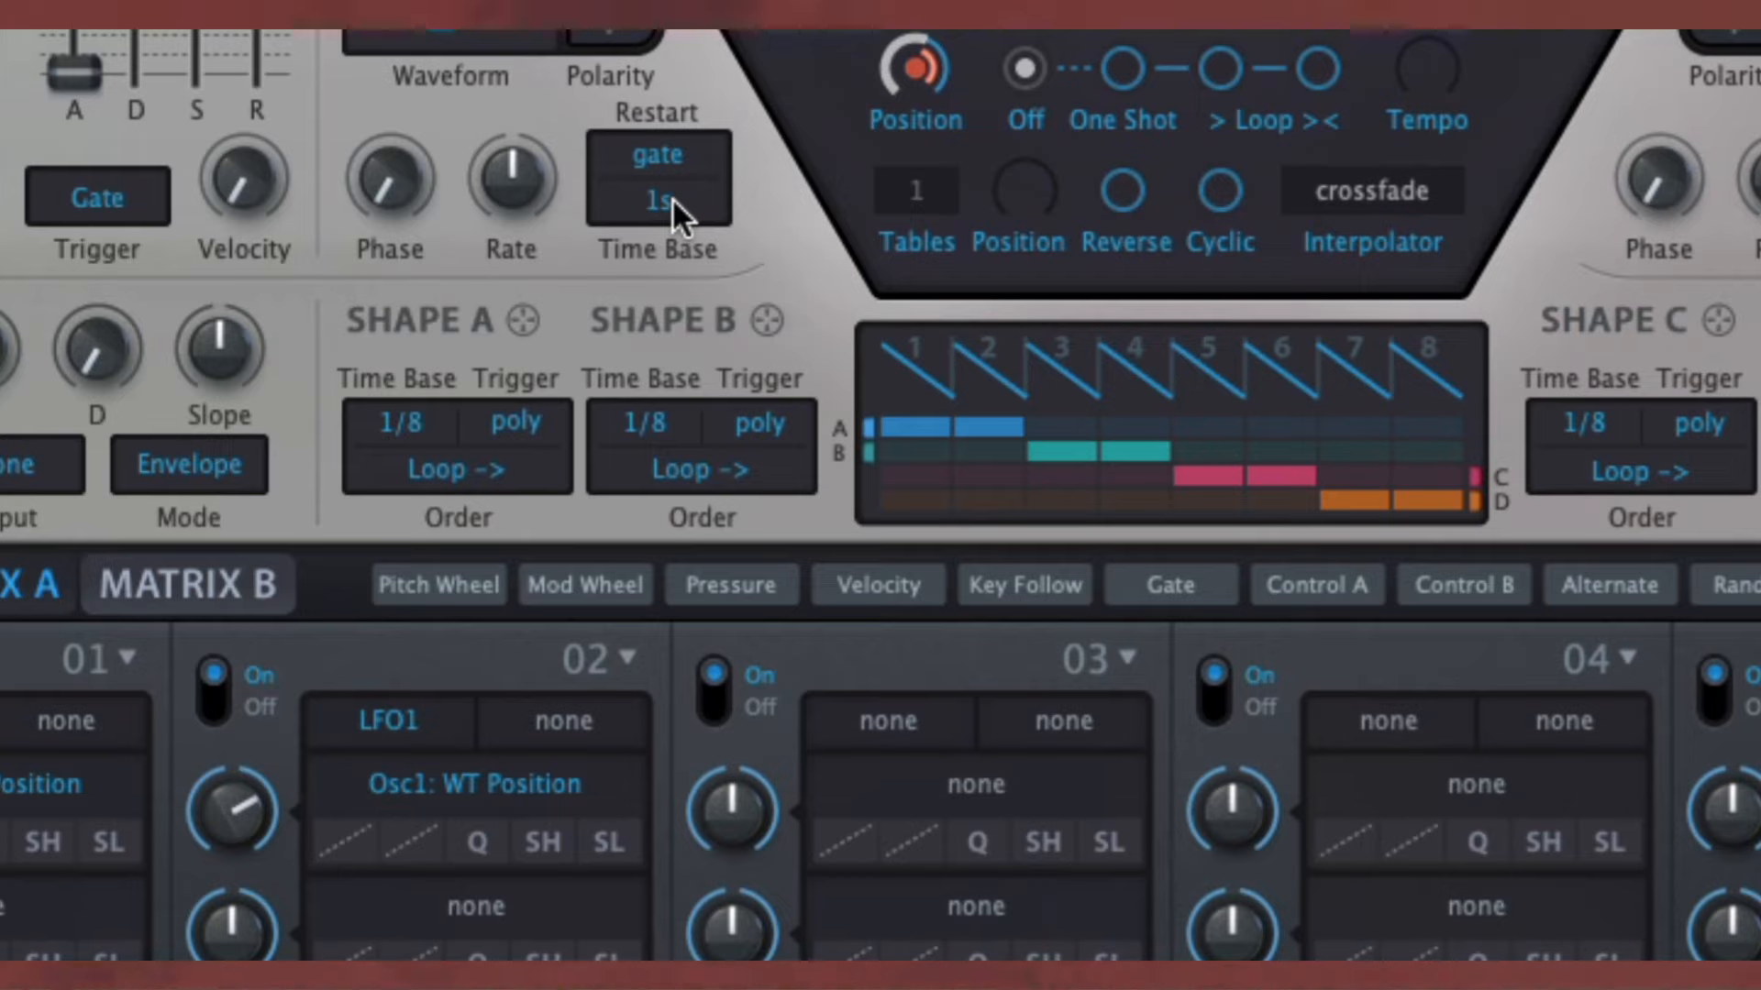
click(671, 196)
key(Escape)
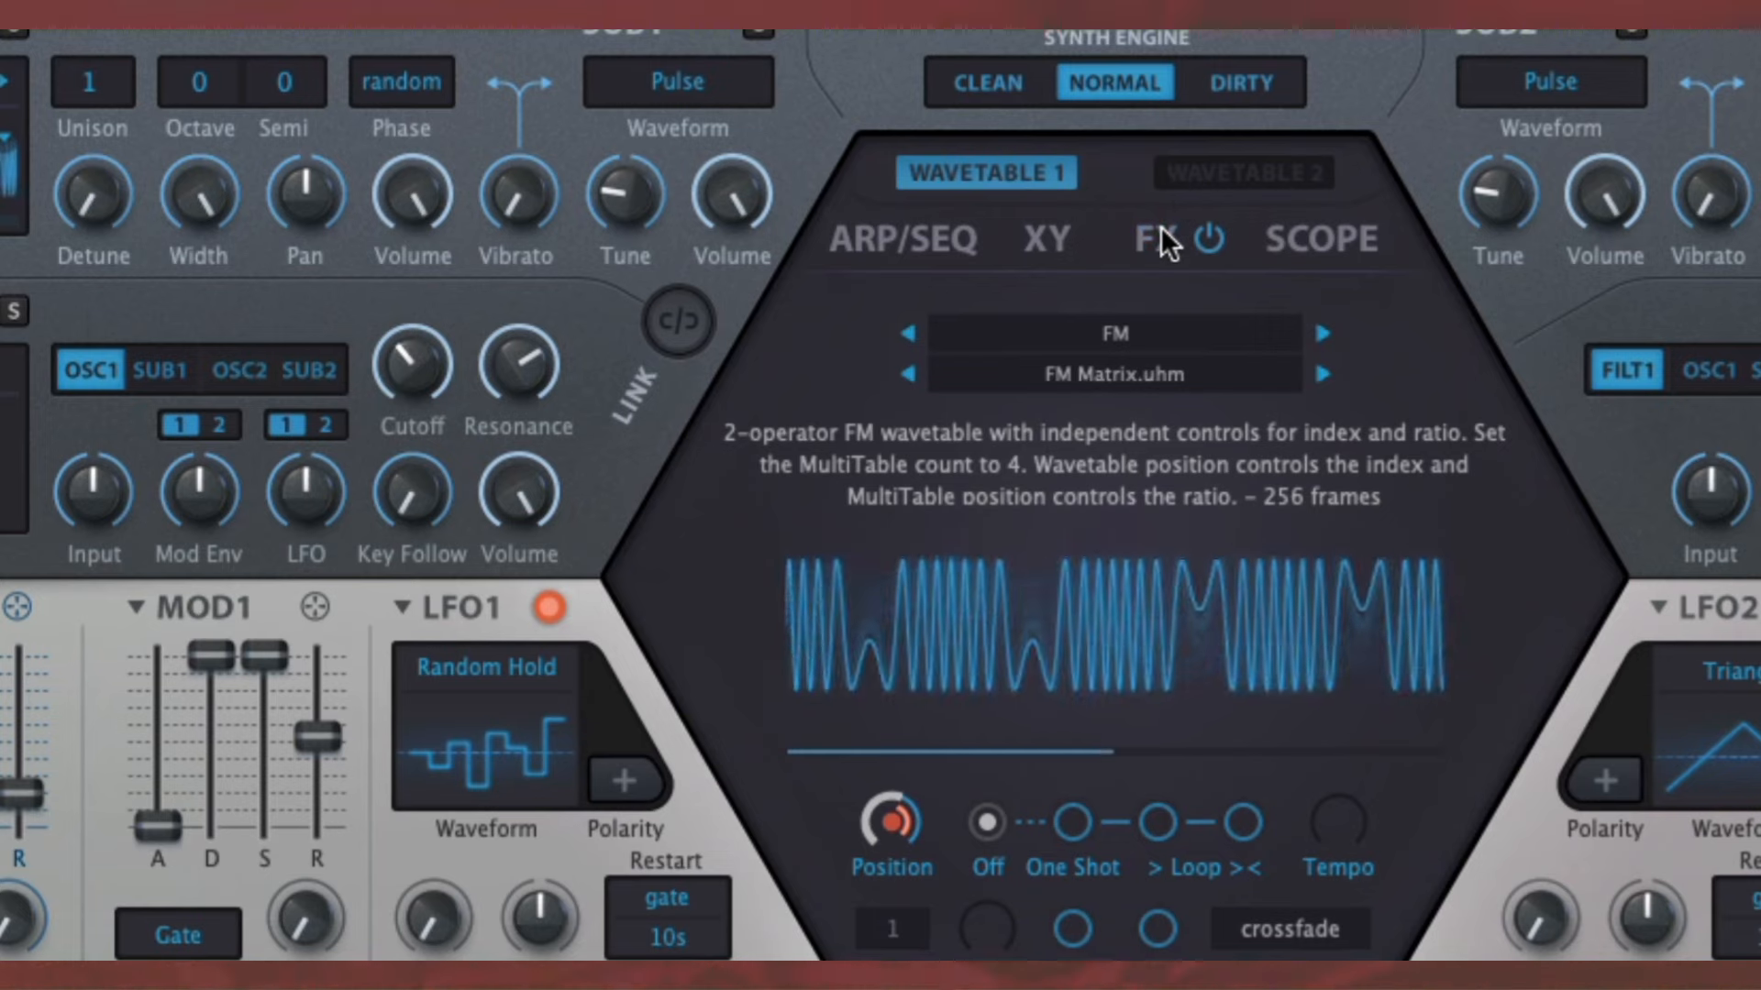
- Enable the reverb, EQ and distortion effects and raise the EQ's mid frequency
click(1159, 237)
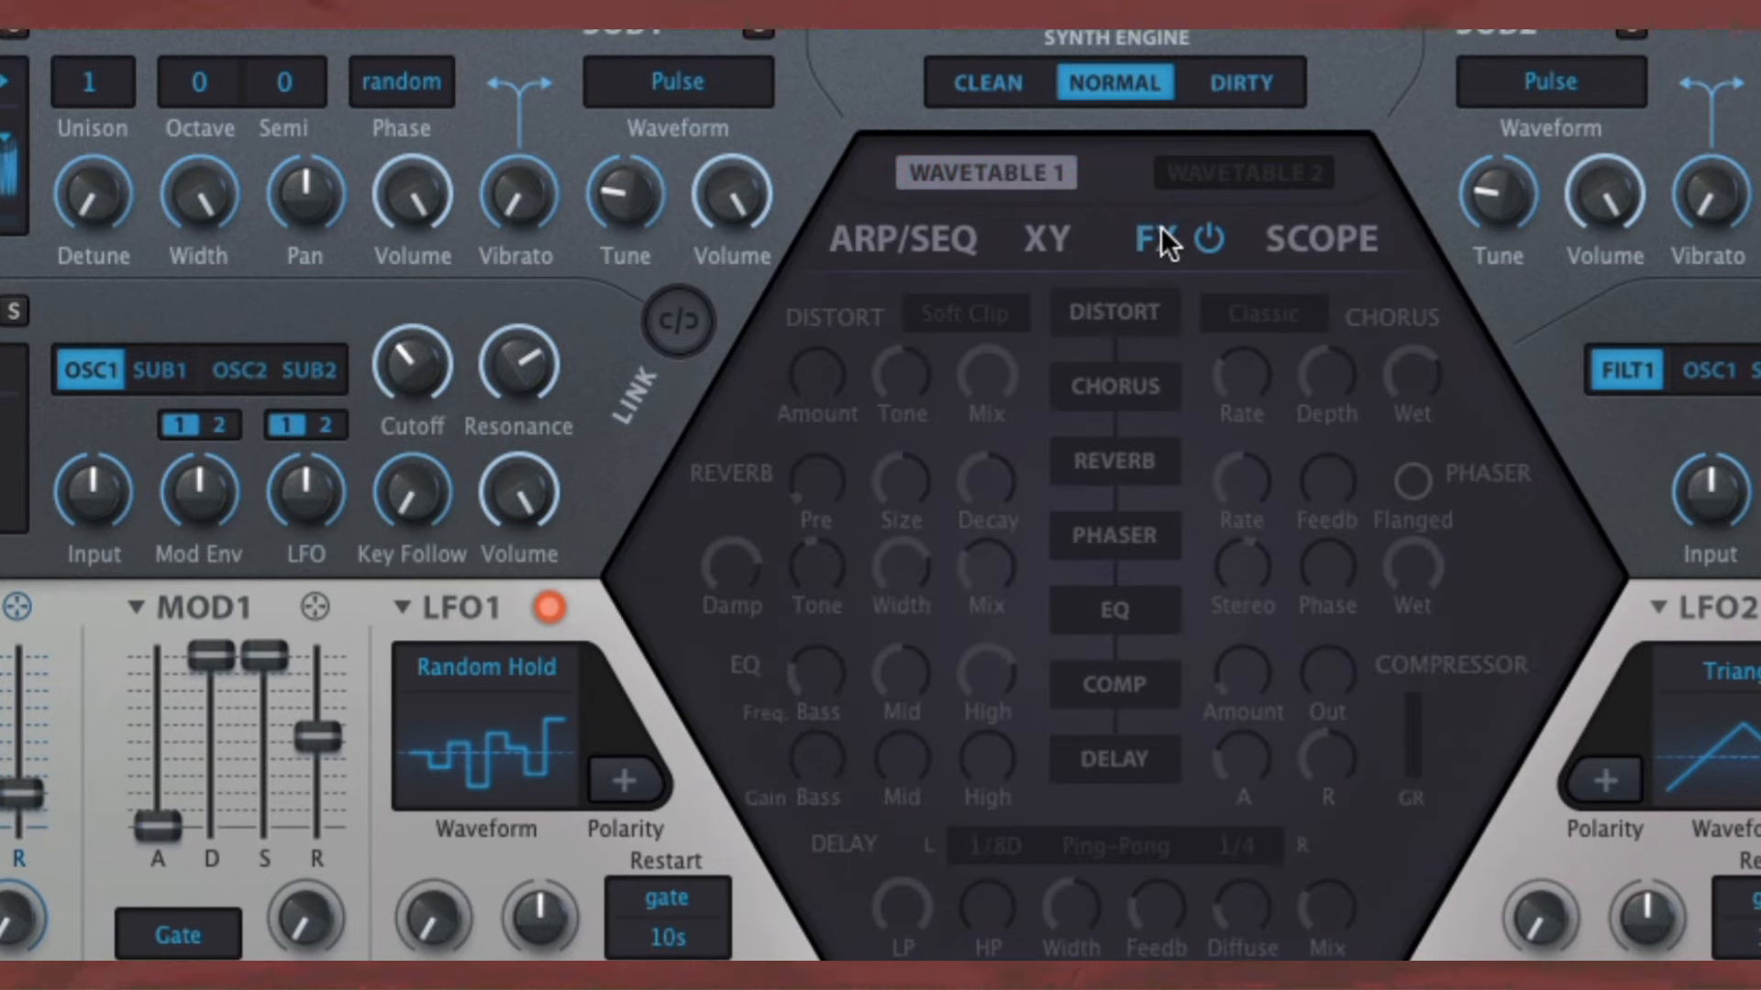
click(1133, 449)
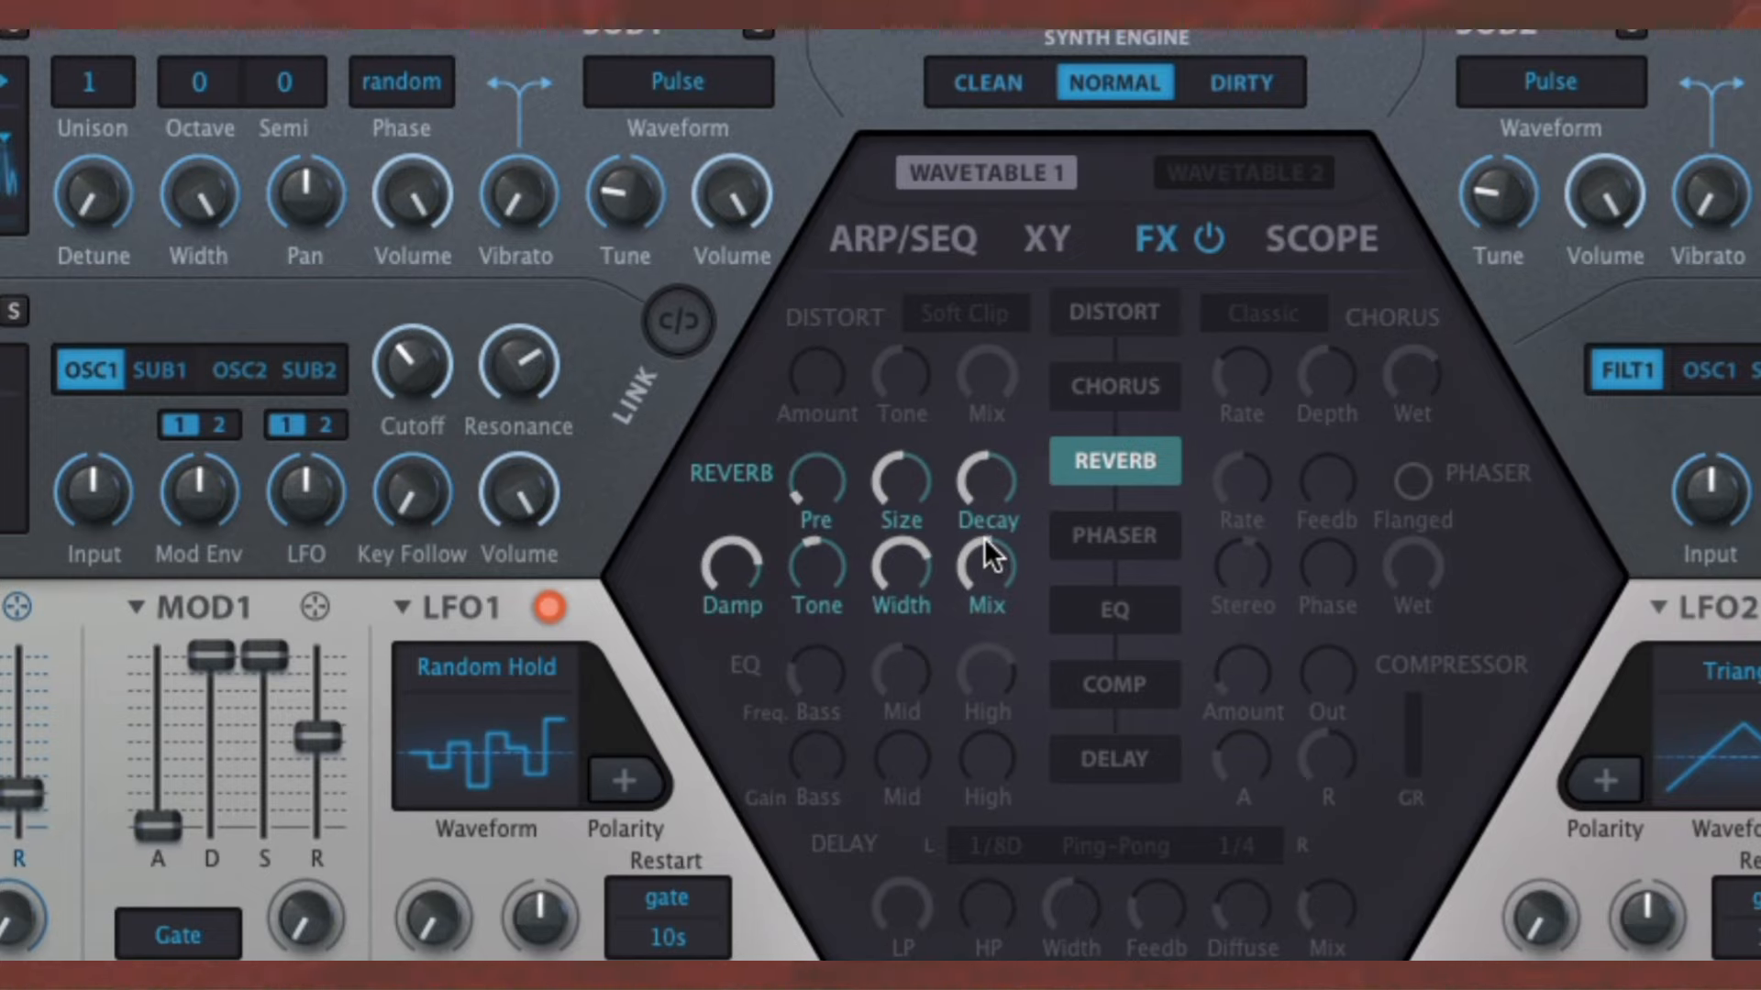
click(1138, 609)
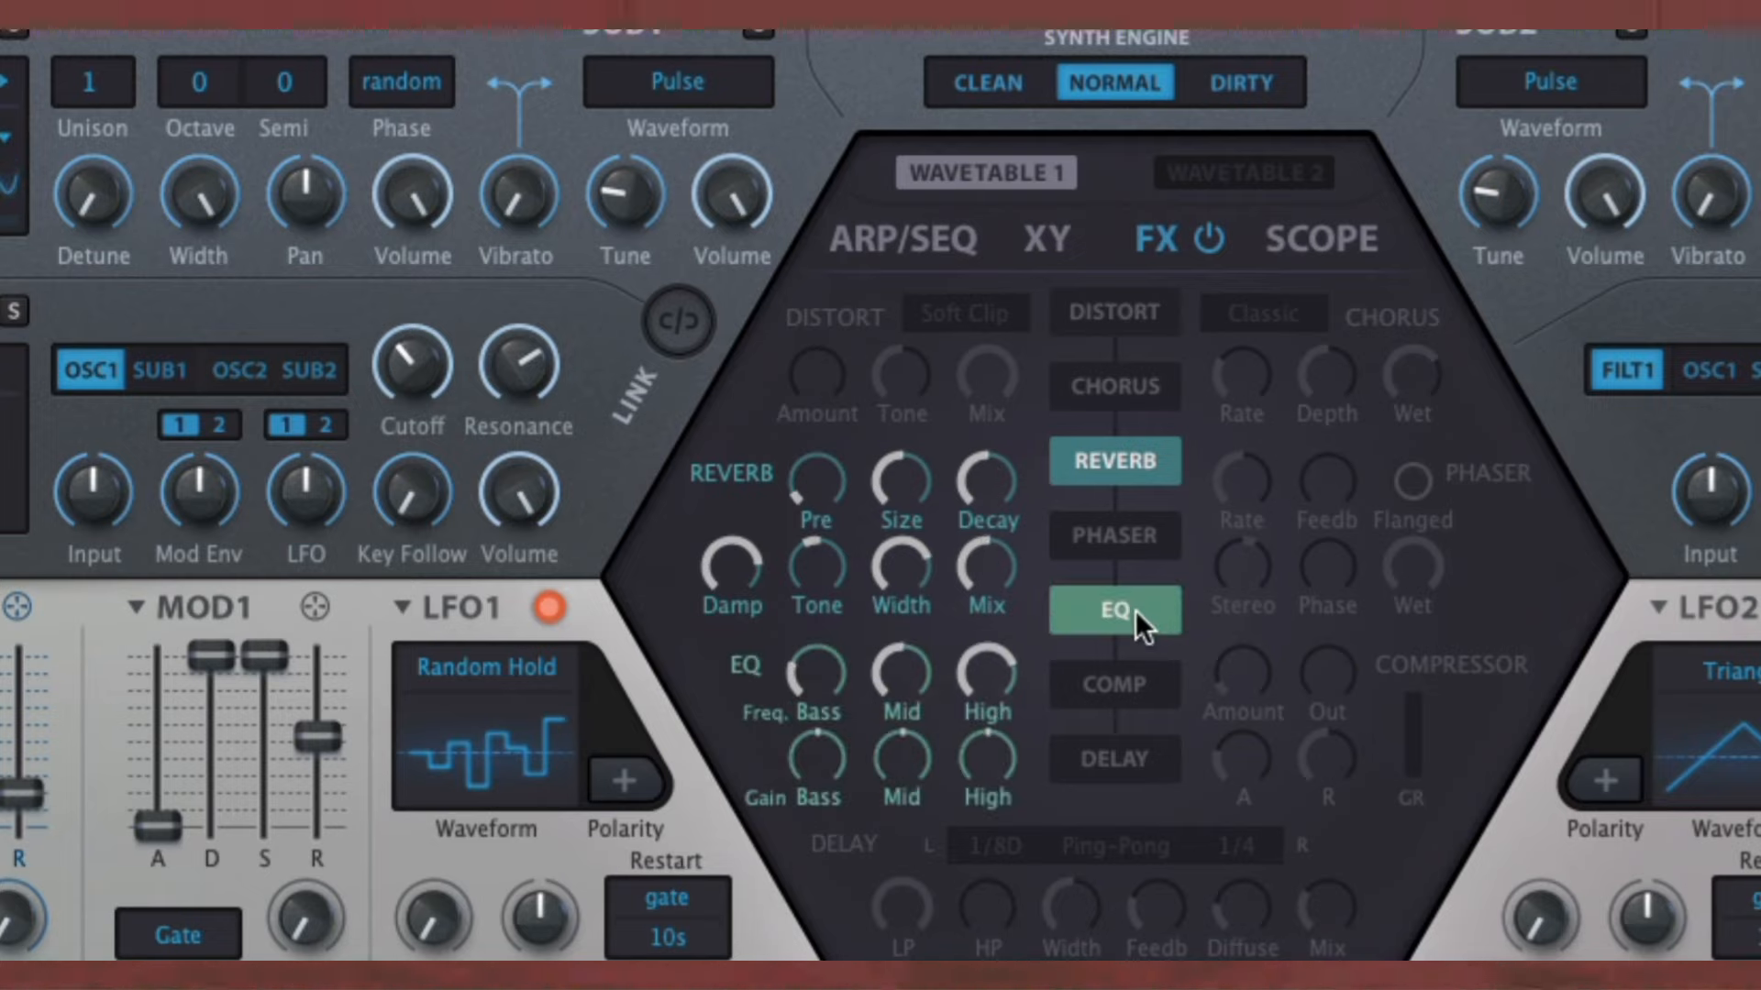
drag(812, 674, 813, 625)
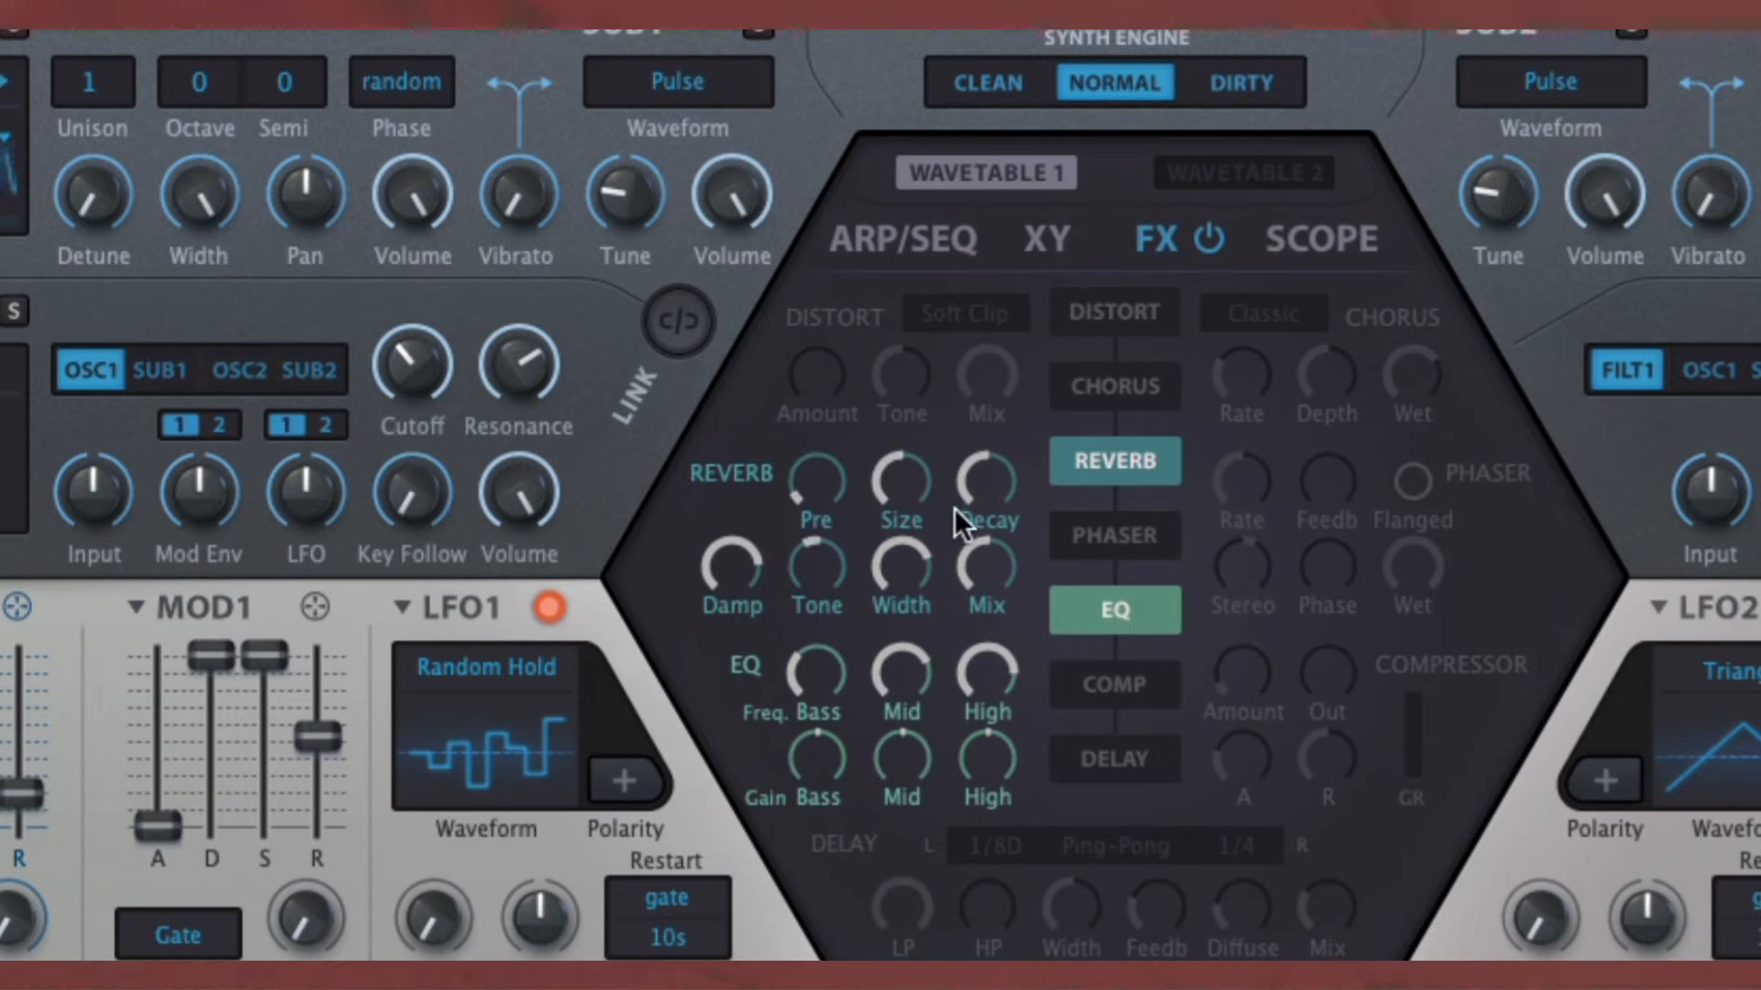
click(1073, 315)
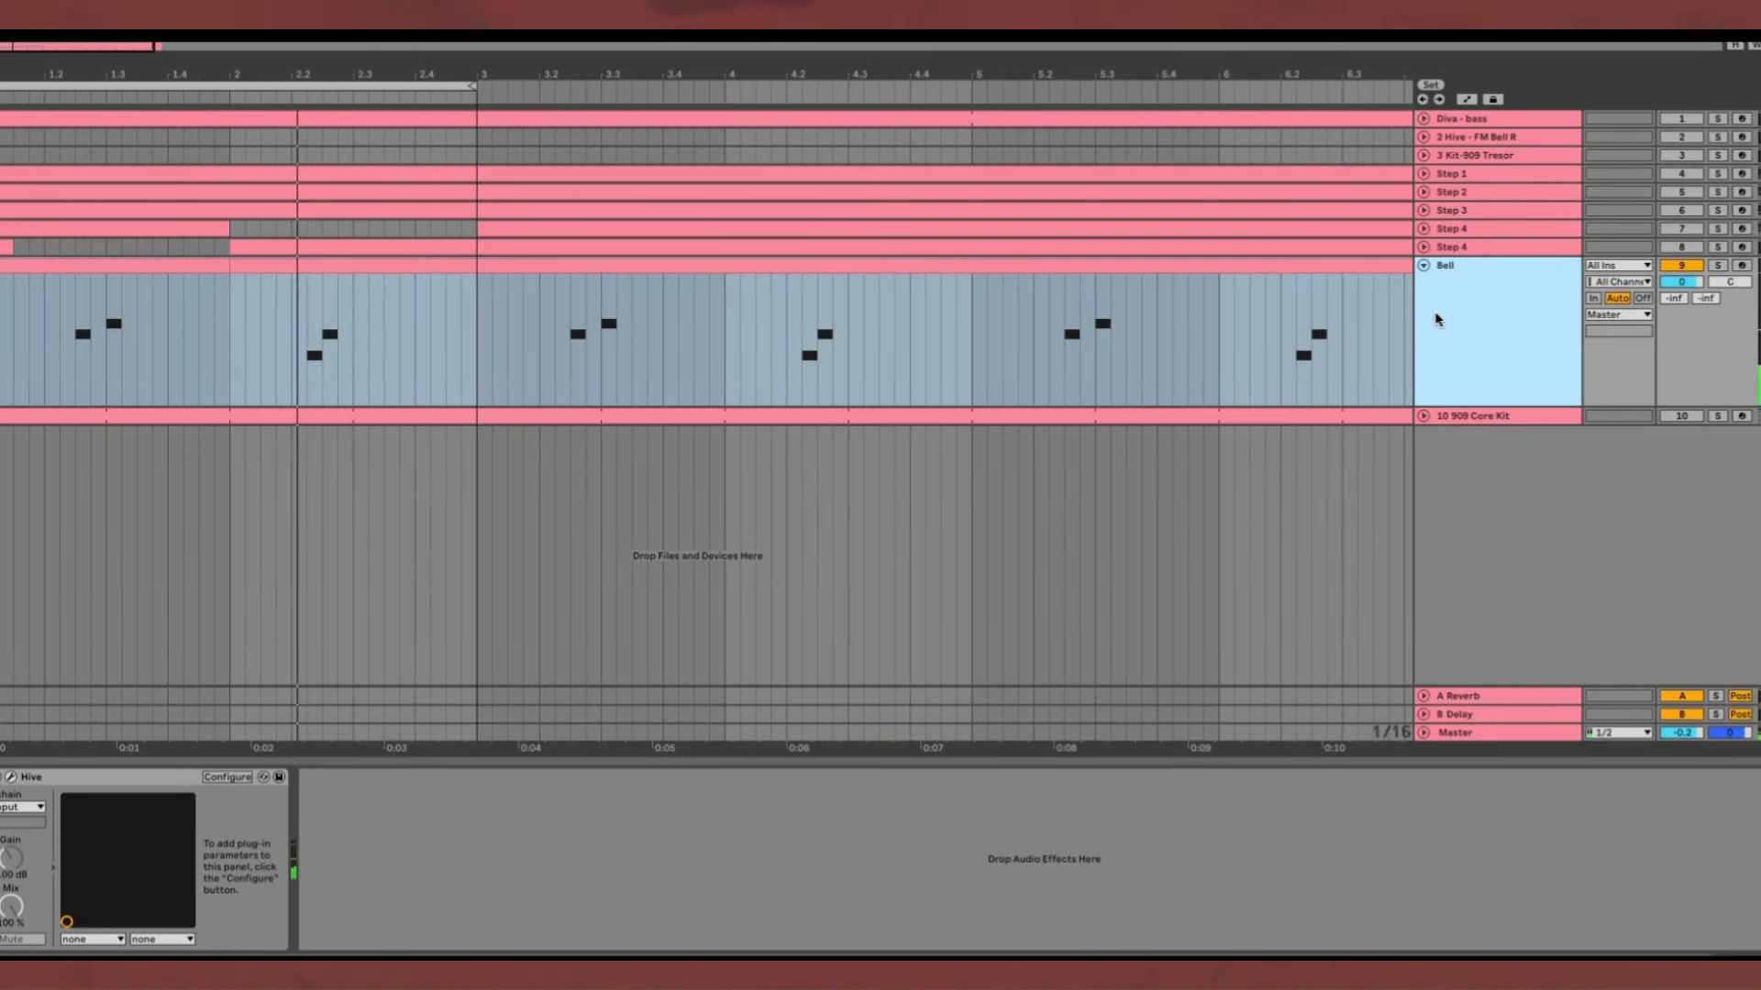
- Duplicate the Bell track, keeping only the first bar on the original and only bar 2 onward on the copy
key(ctrl+d)
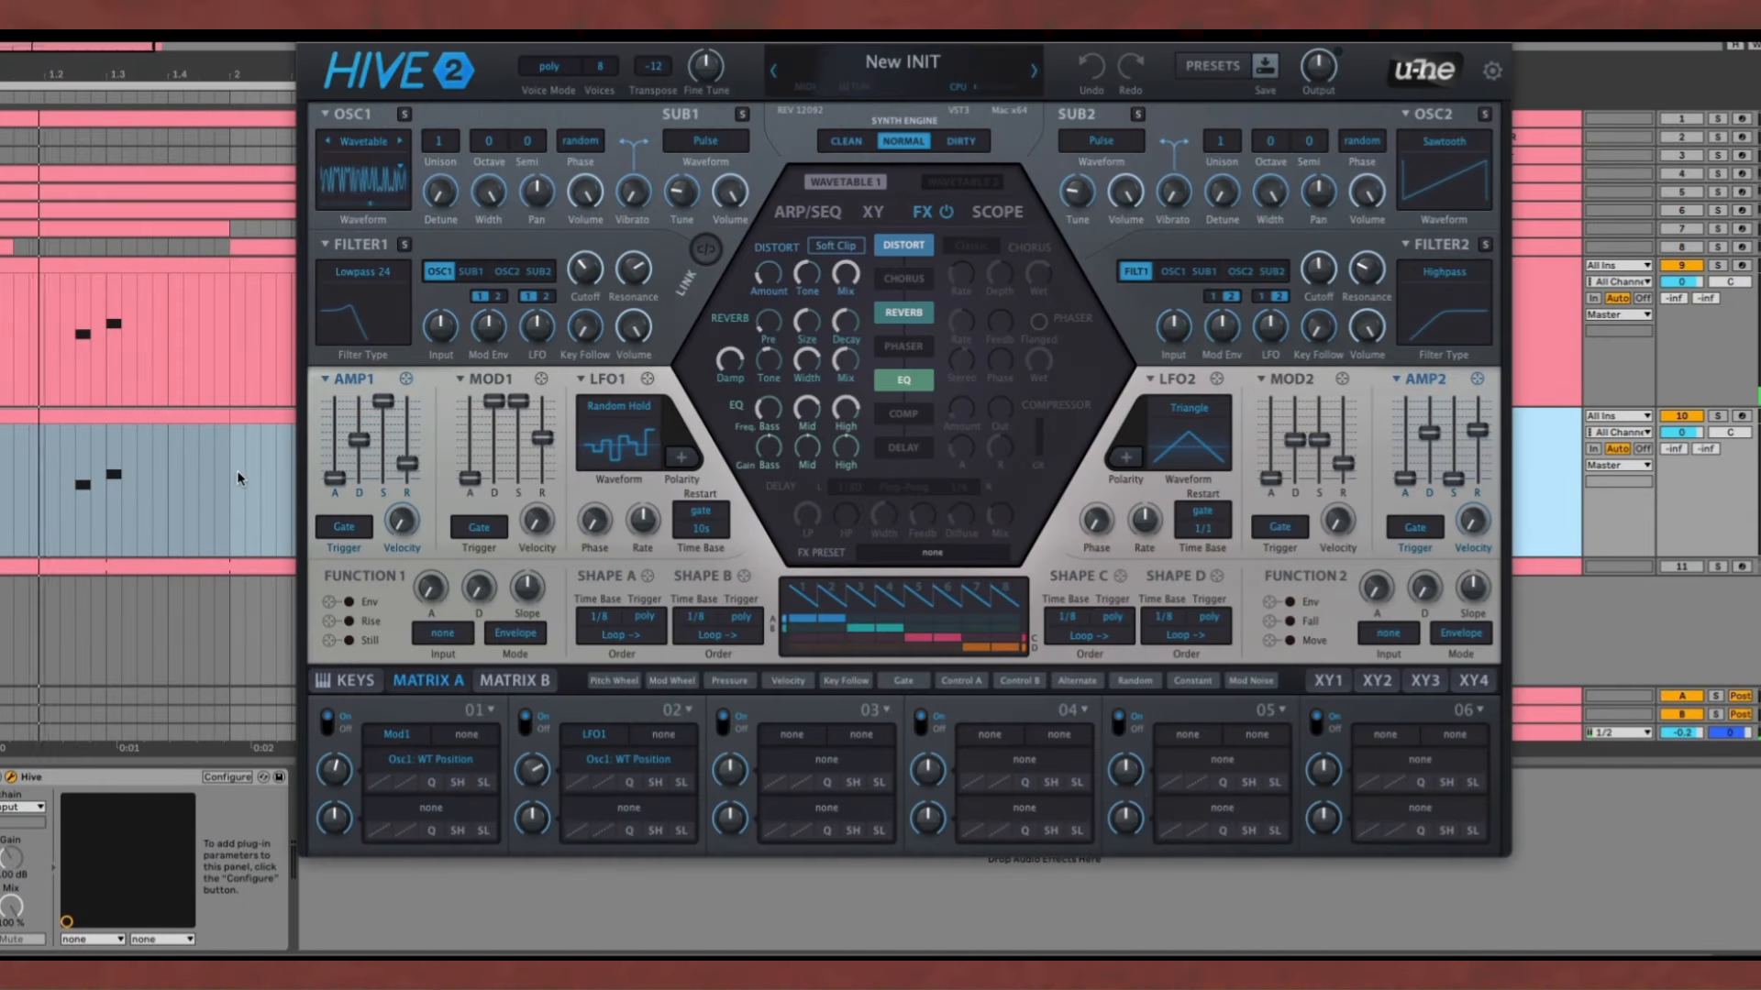
click(221, 417)
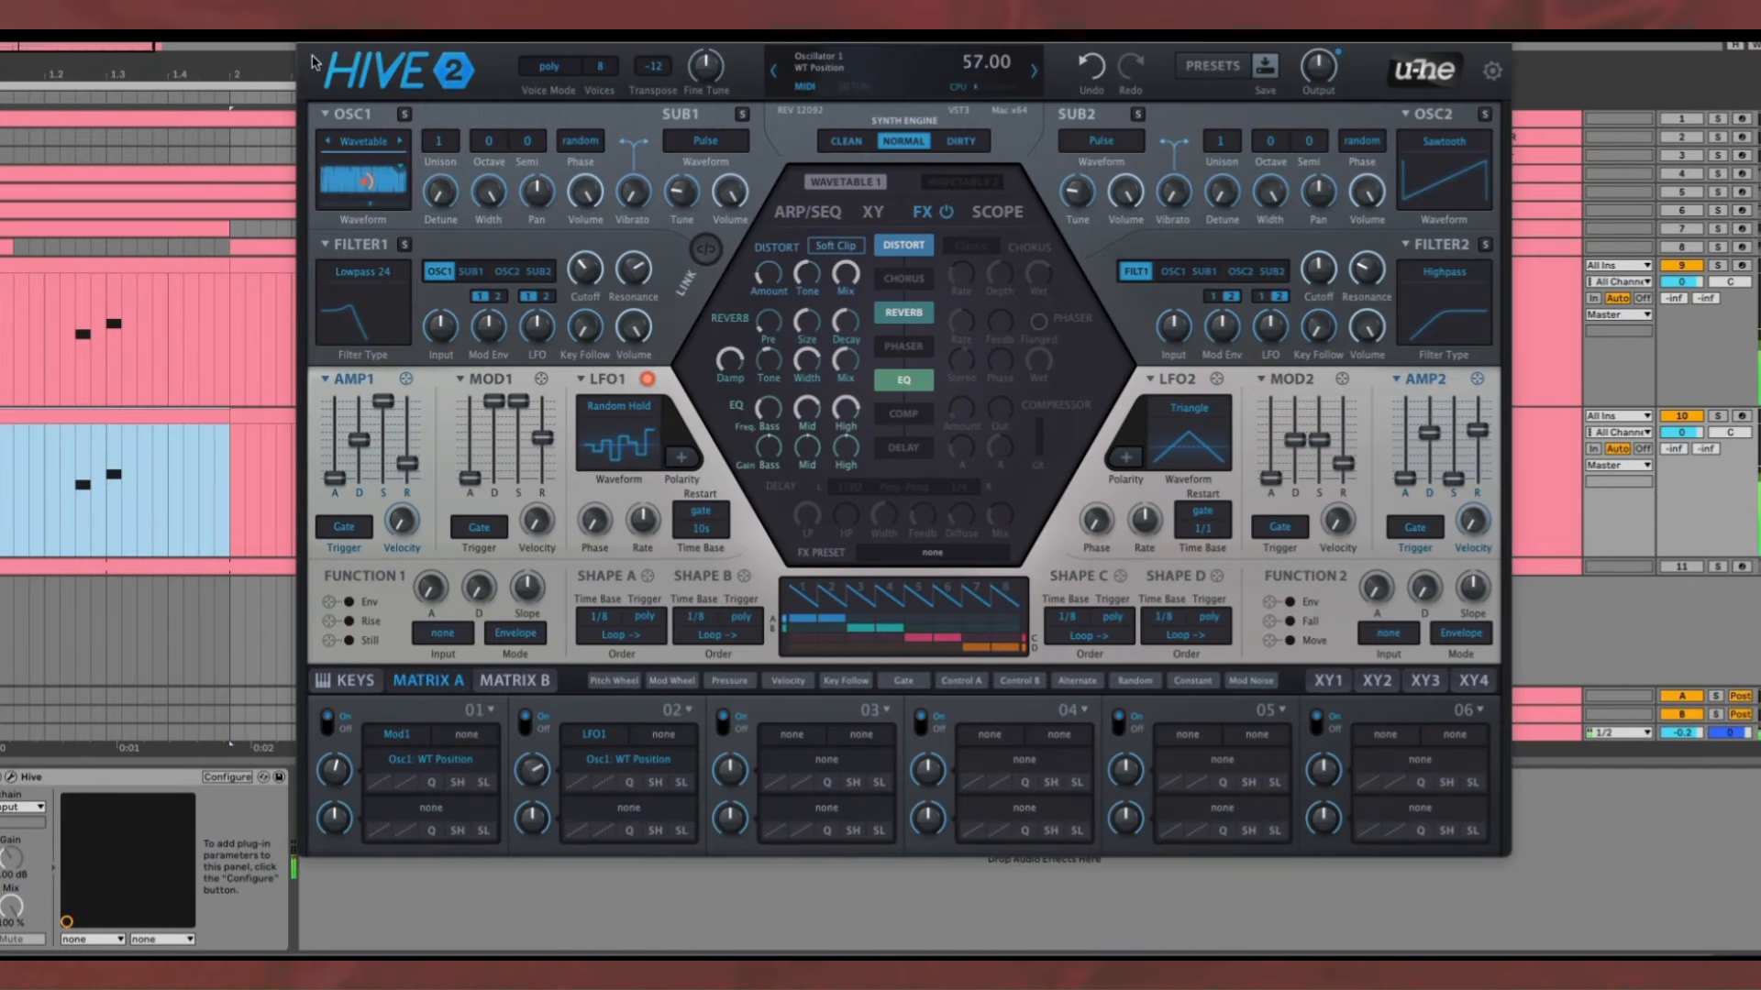
click(308, 36)
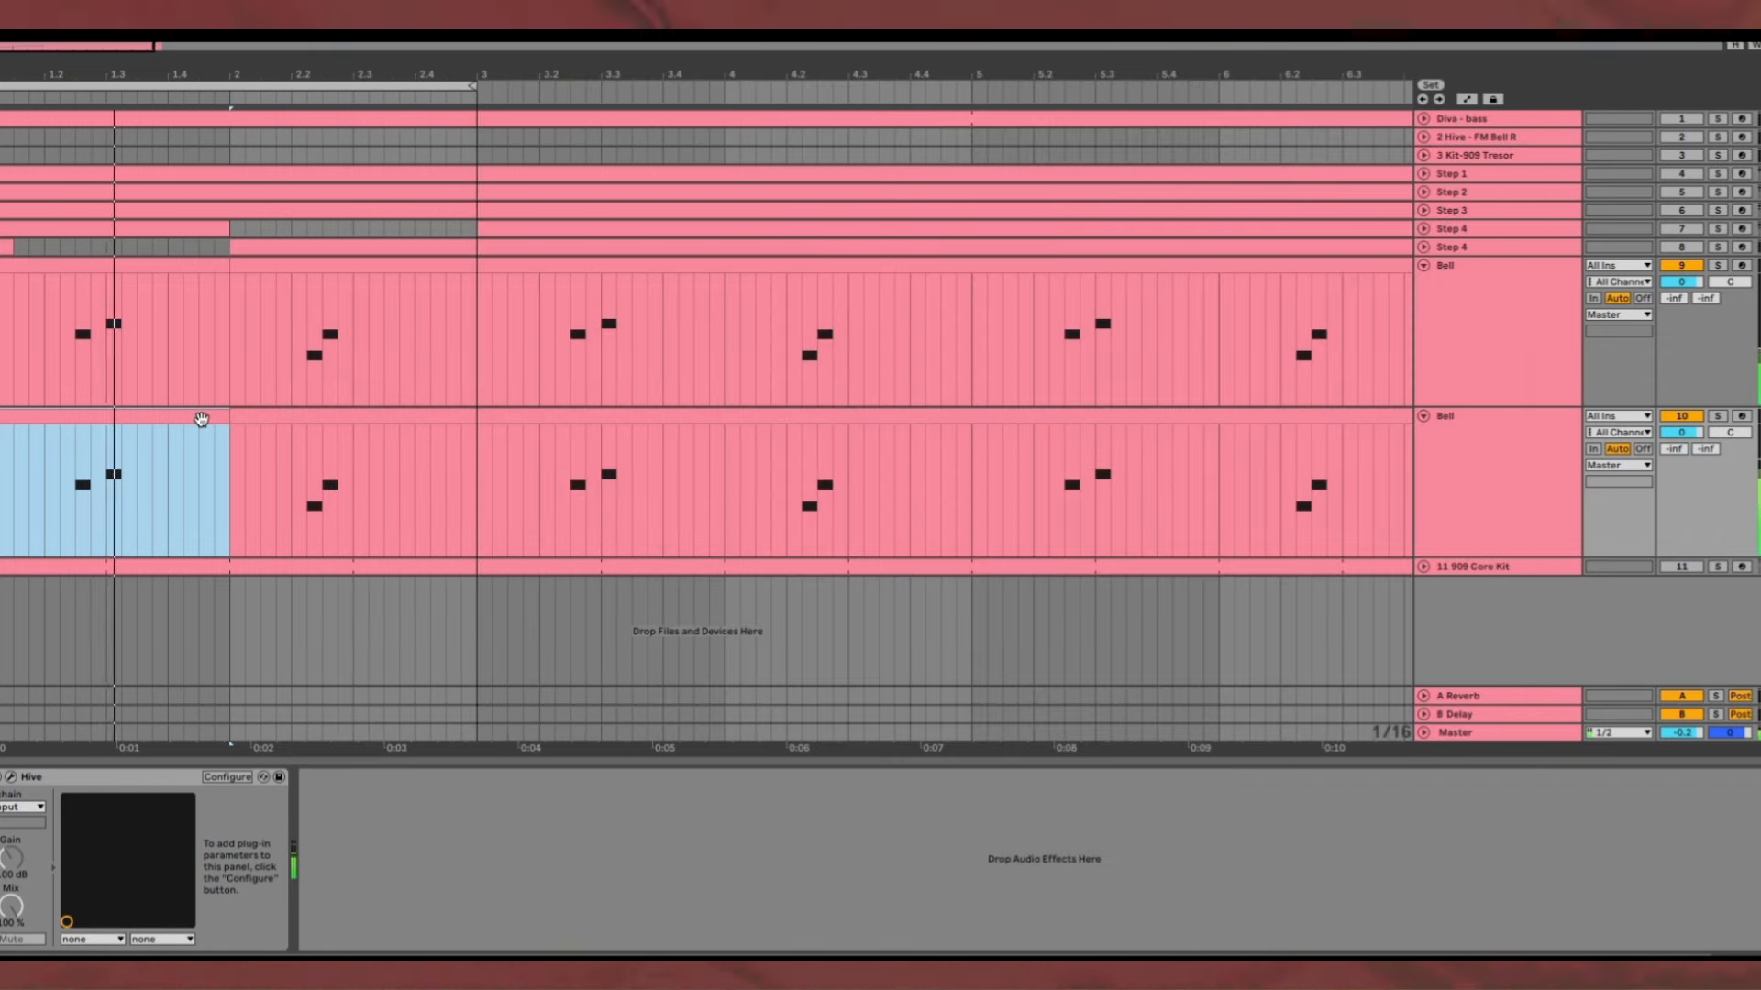
key(Delete)
click(304, 264)
key(Delete)
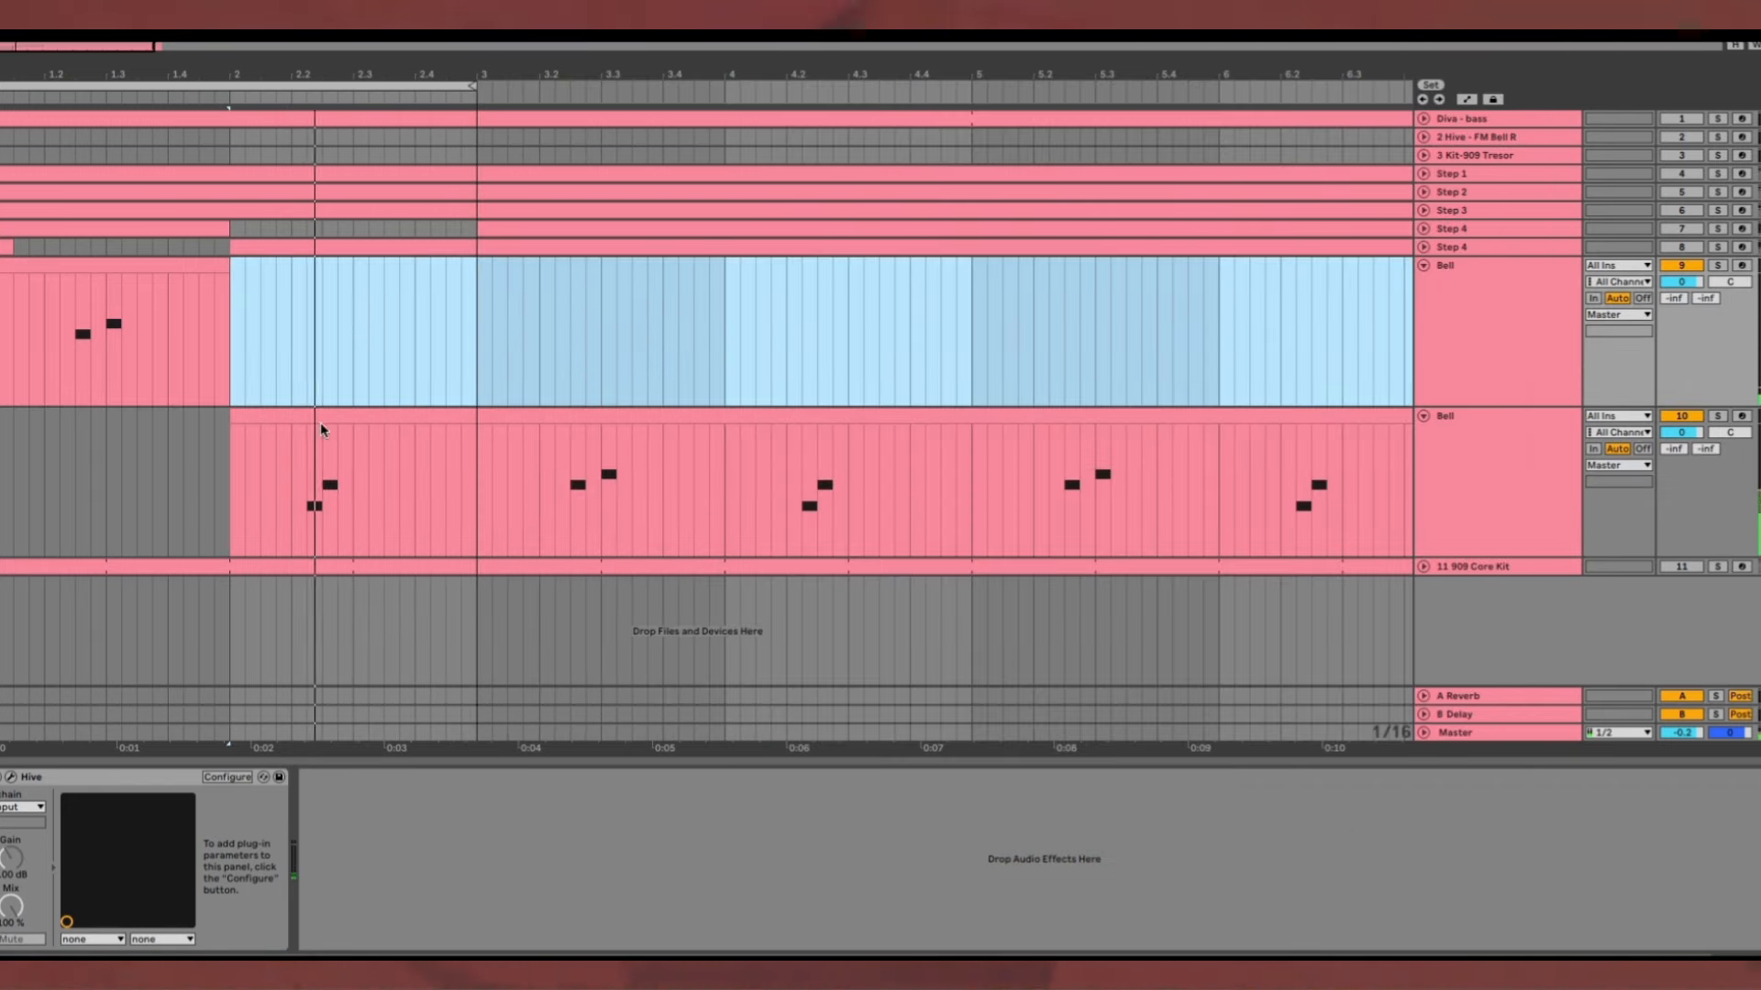
- Pan the original Bell track to 50L and its duplicate to 50R
click(1562, 306)
drag(1731, 283, 1731, 330)
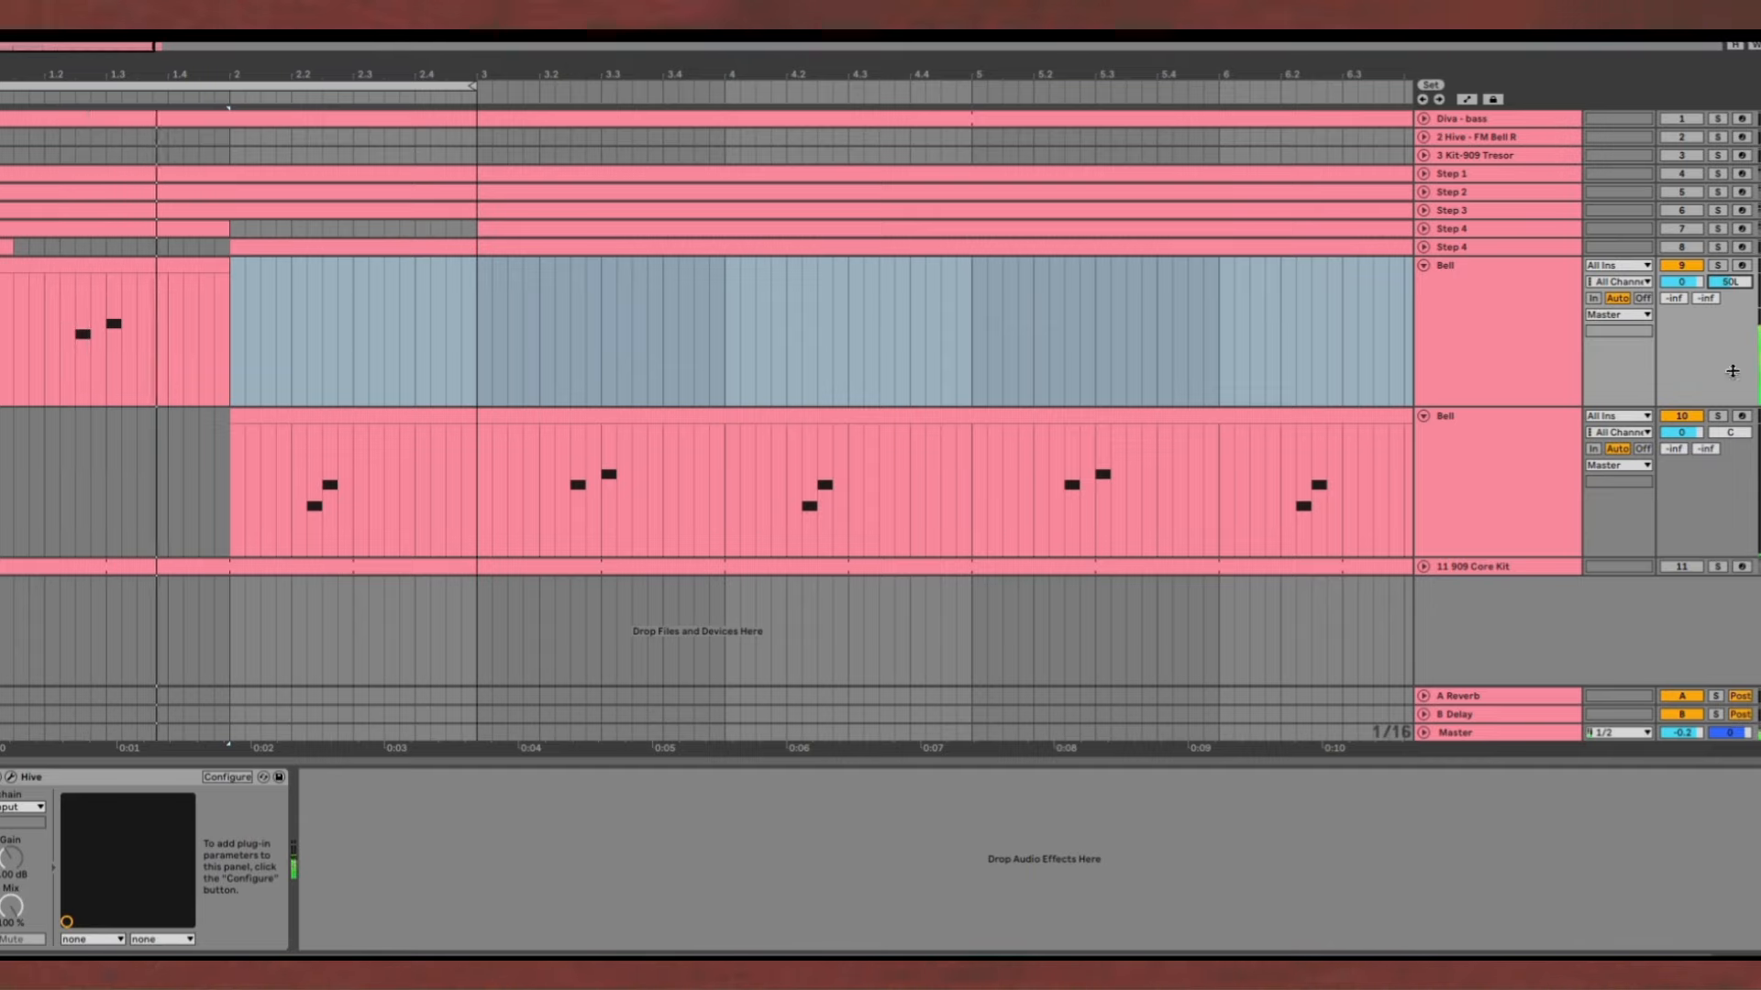
drag(1732, 433, 1732, 390)
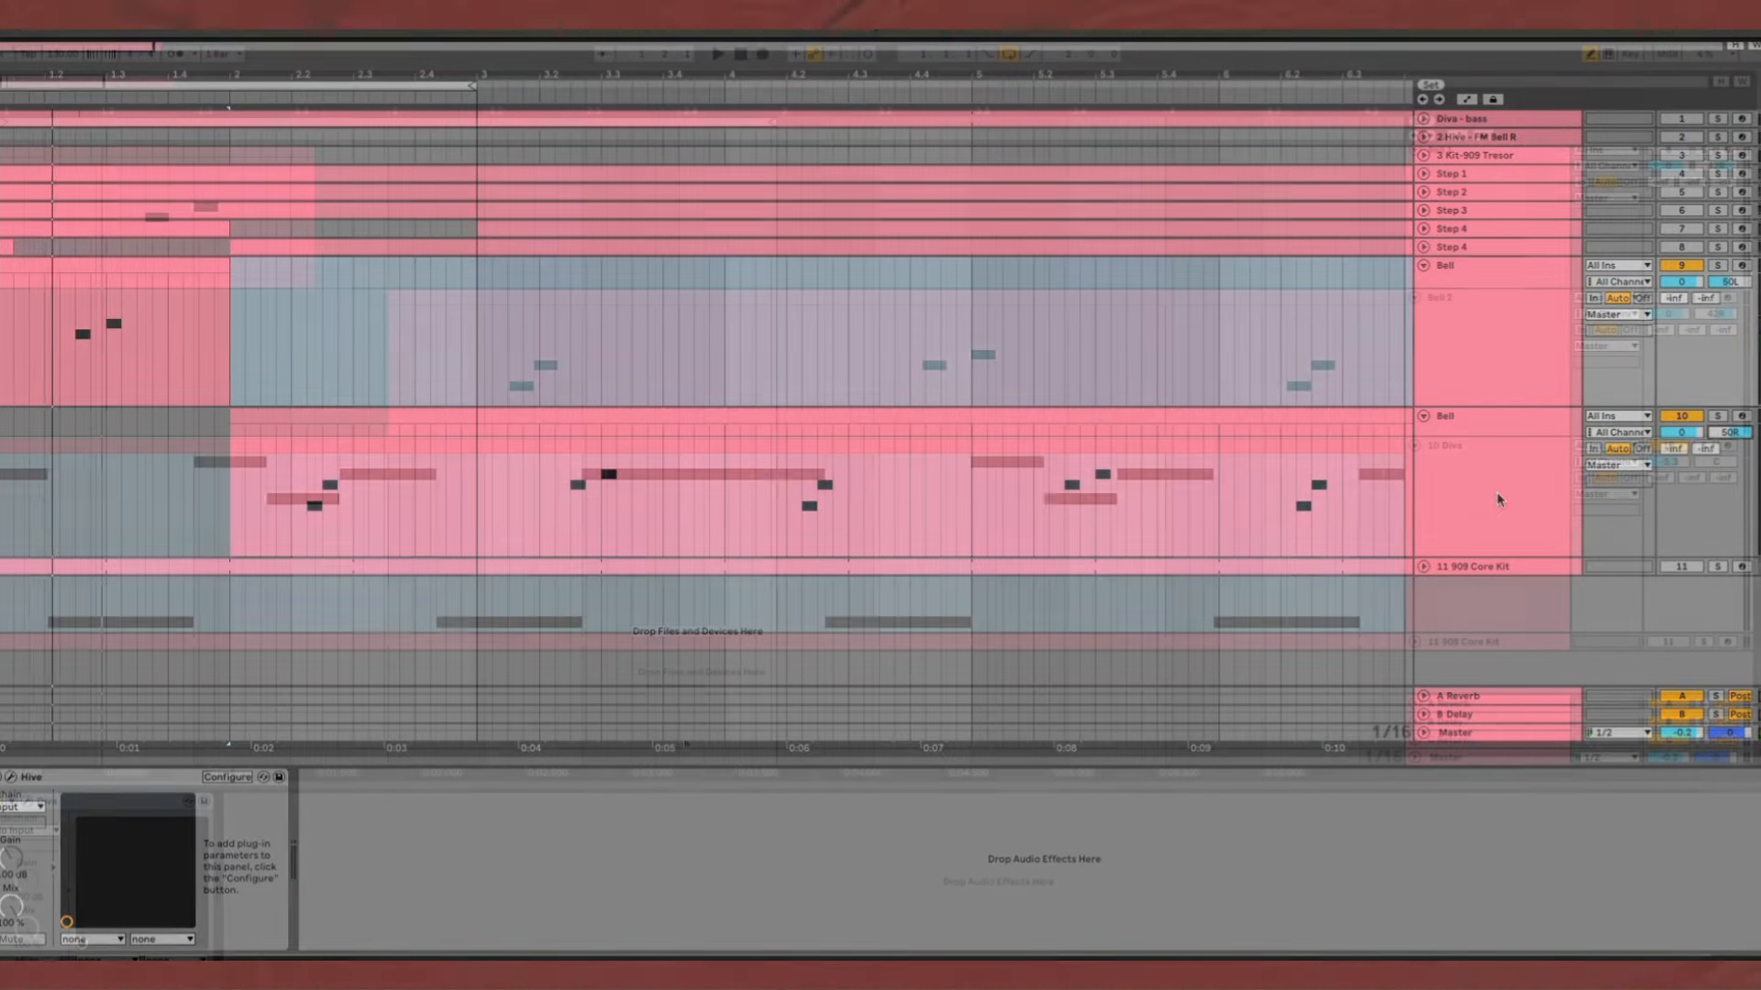
- Open the Diva synth on the 10 Diva track and initialise its preset
click(28, 801)
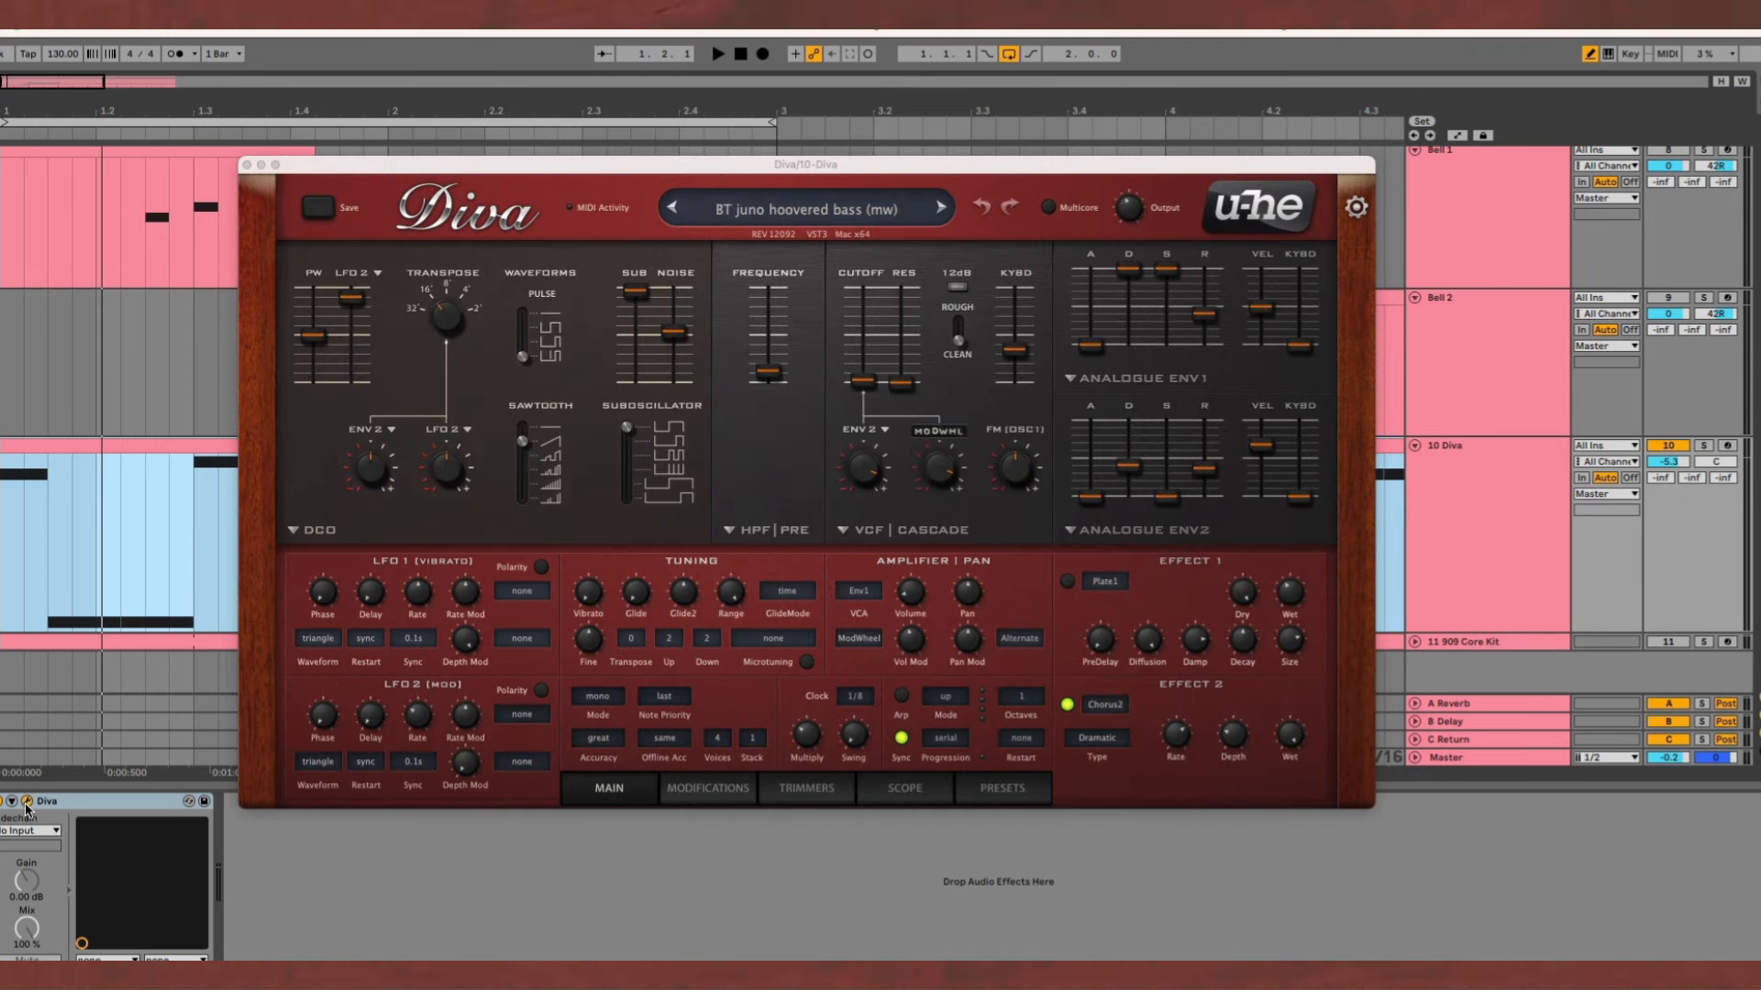
drag(683, 166, 819, 192)
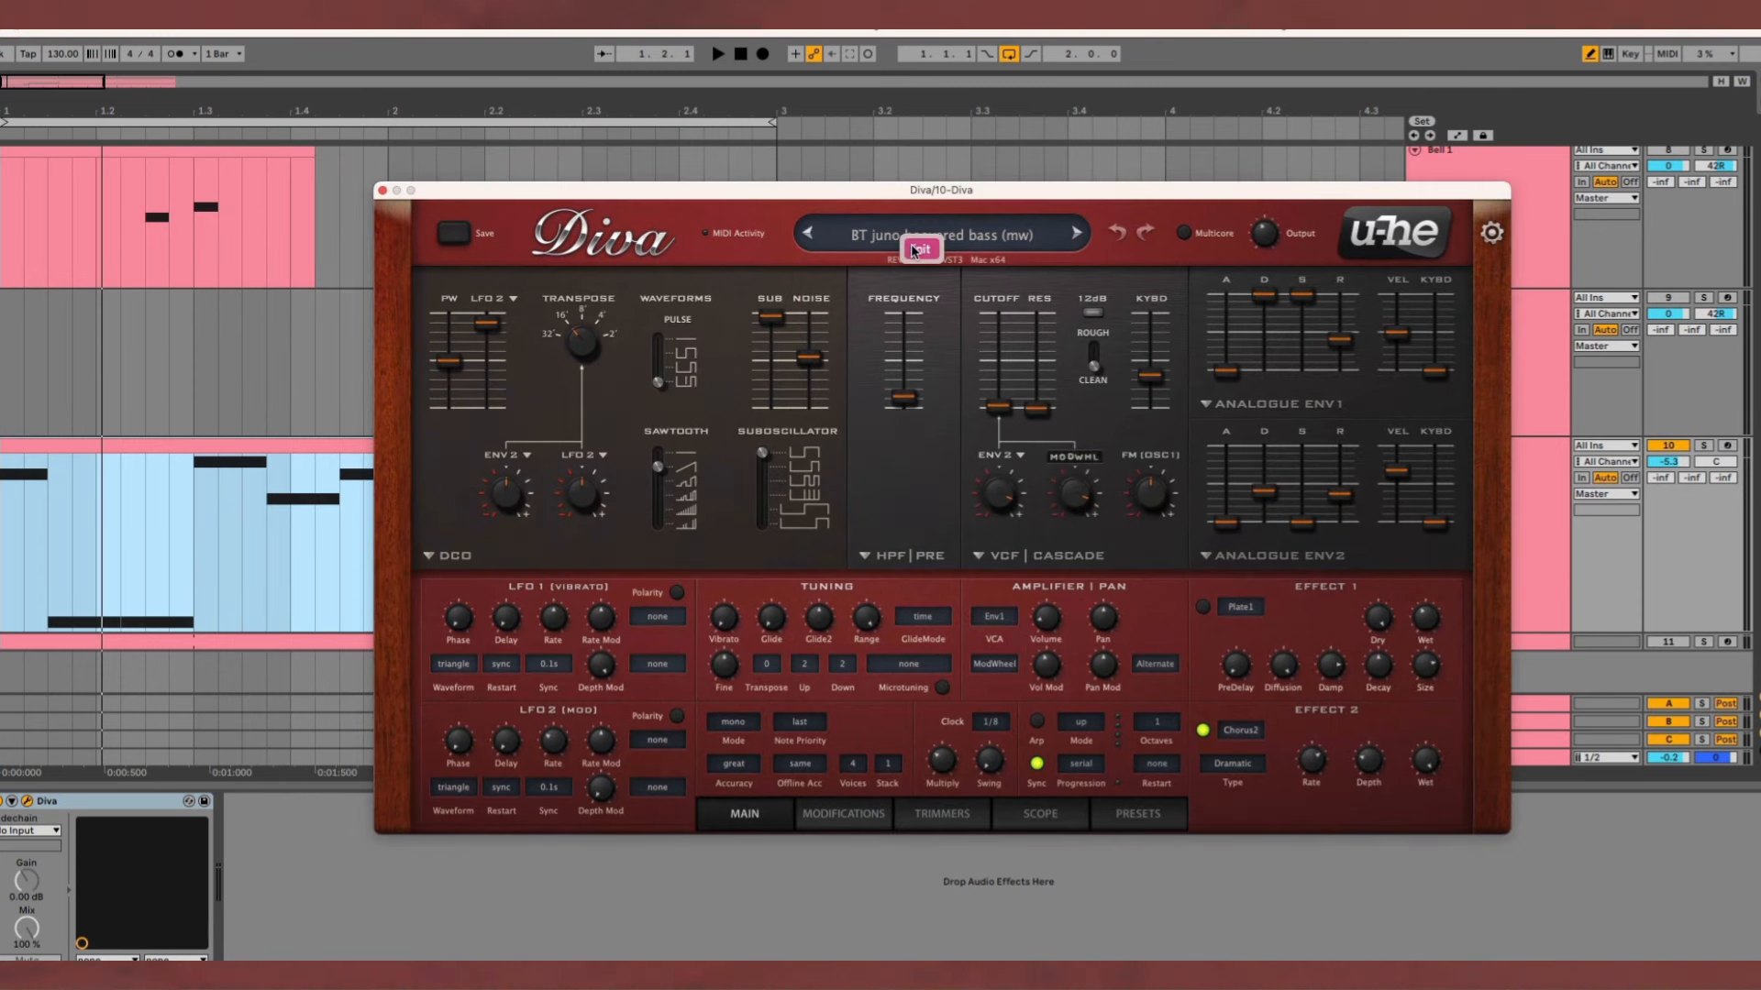
click(918, 249)
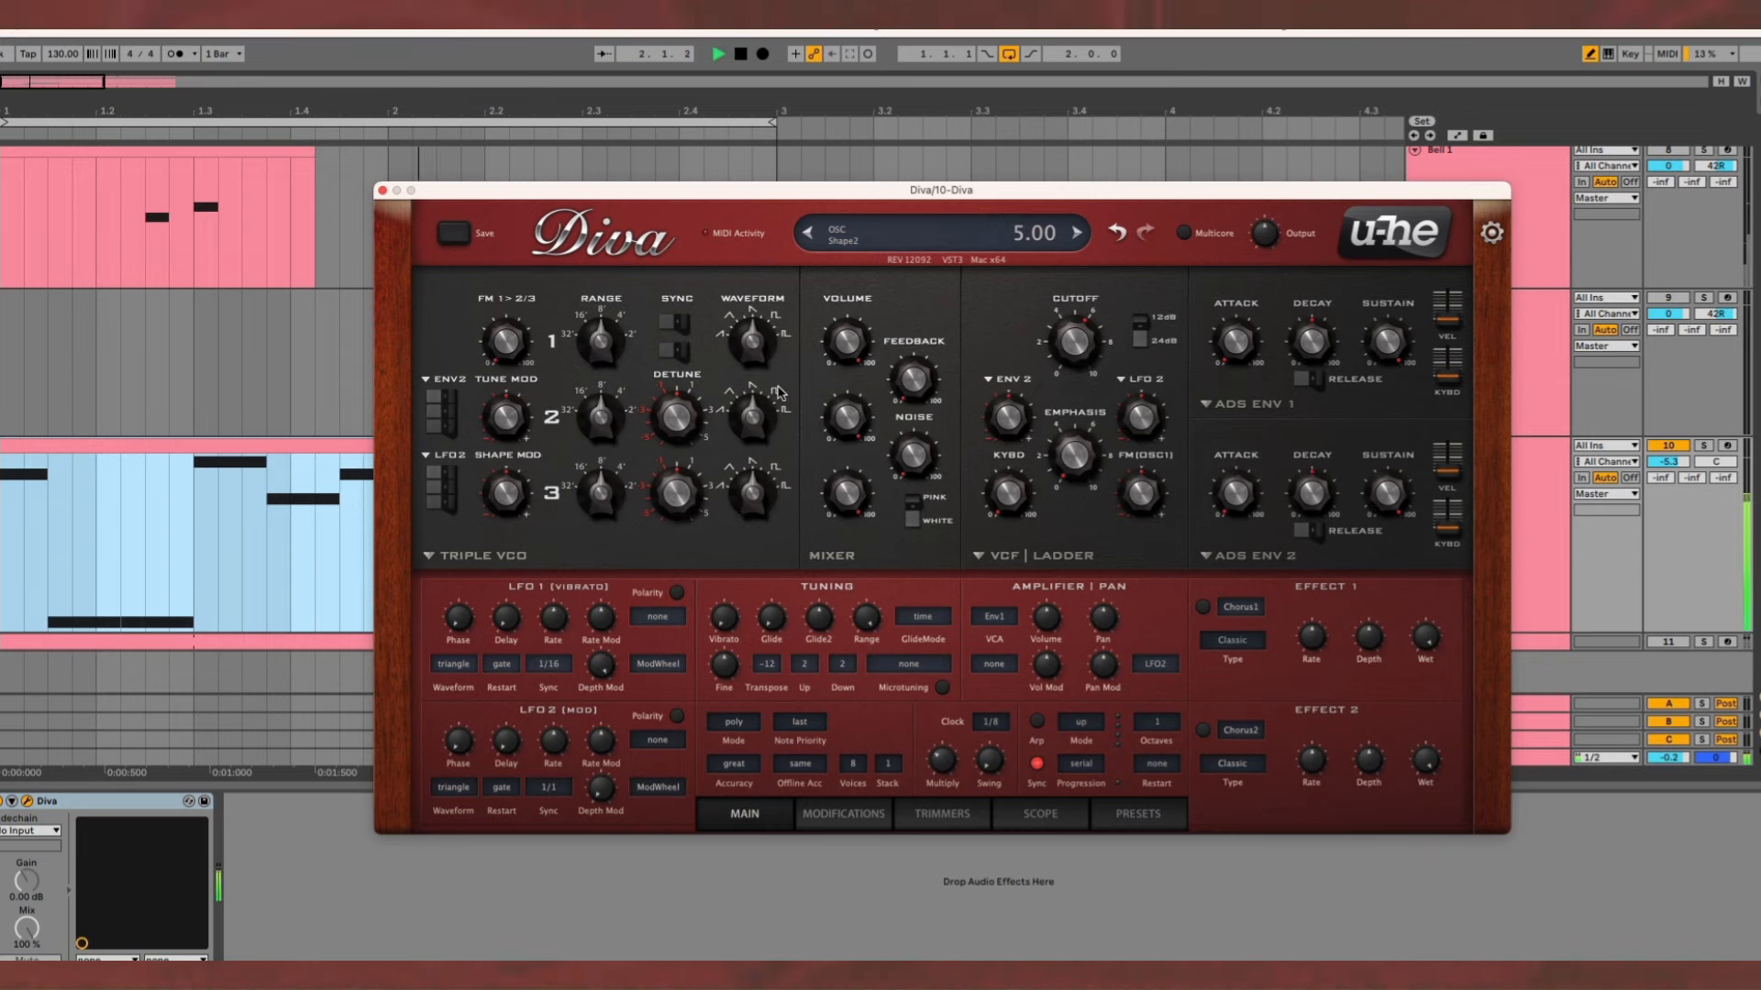
- Set oscillator 1's waveform in the Triple VCO to 4.50, near the sawtooth
mouse_move(782, 360)
drag(751, 338, 751, 344)
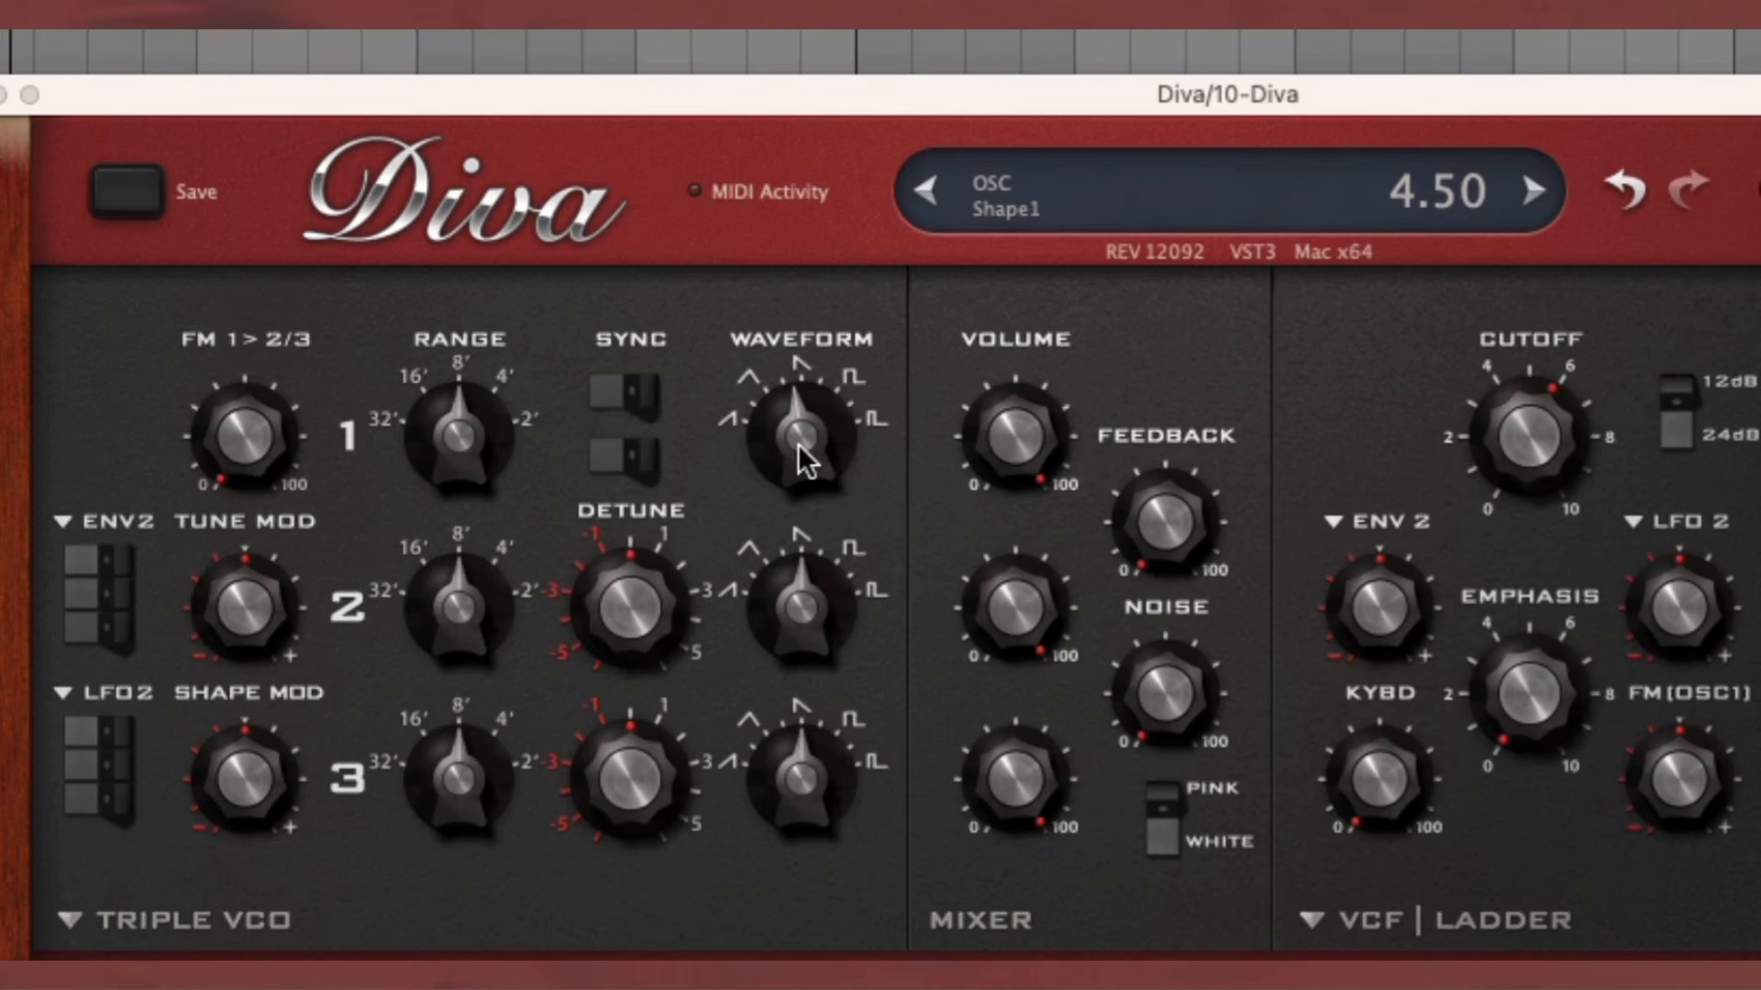
drag(798, 444, 798, 446)
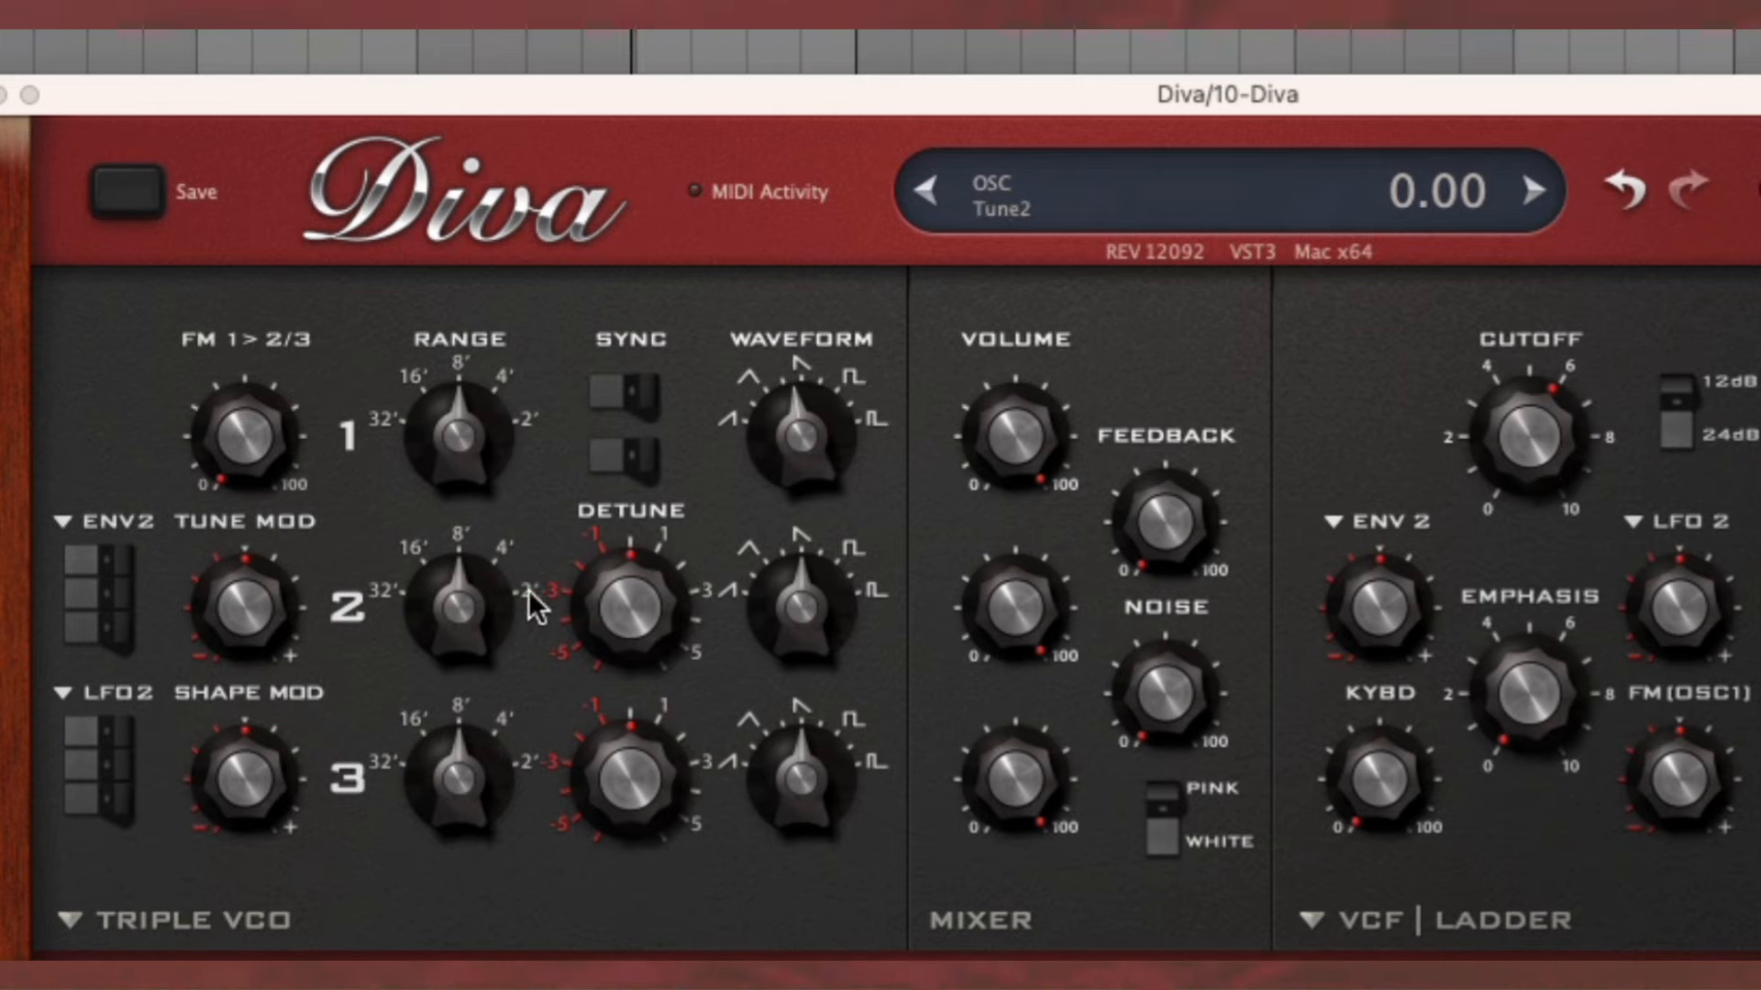
- Set oscillator 2's range to 4' and detune it slightly upward
drag(444, 552, 438, 457)
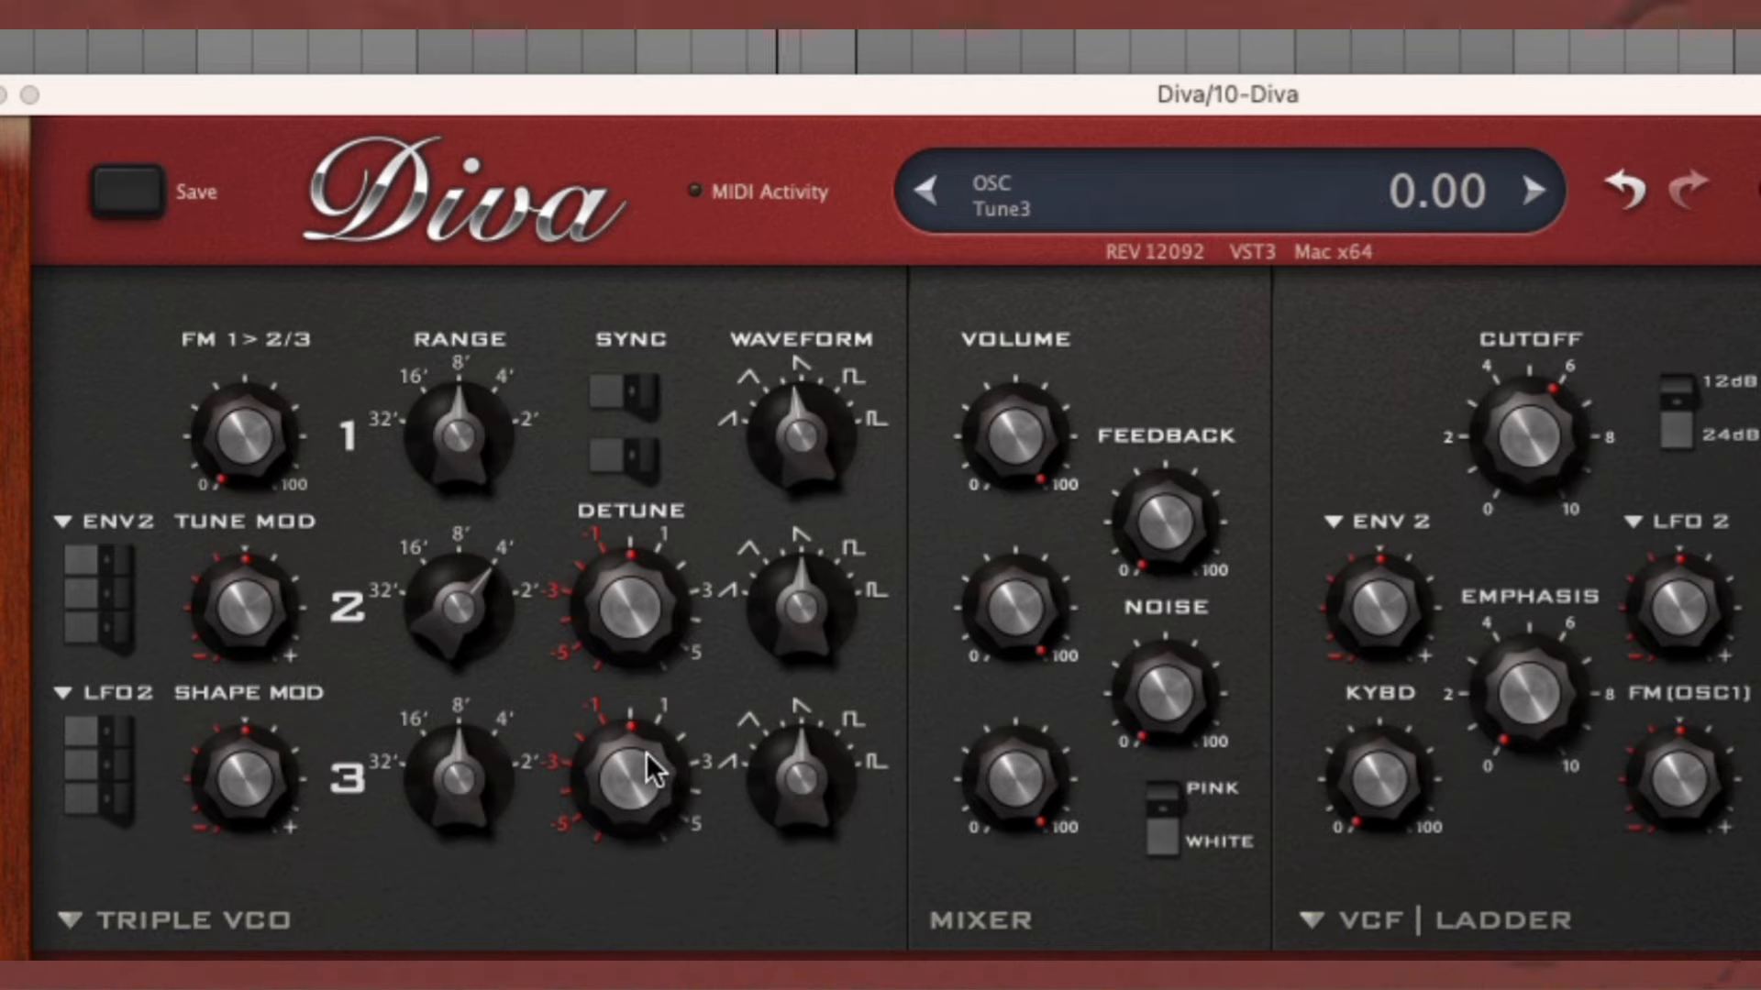
drag(626, 603, 607, 227)
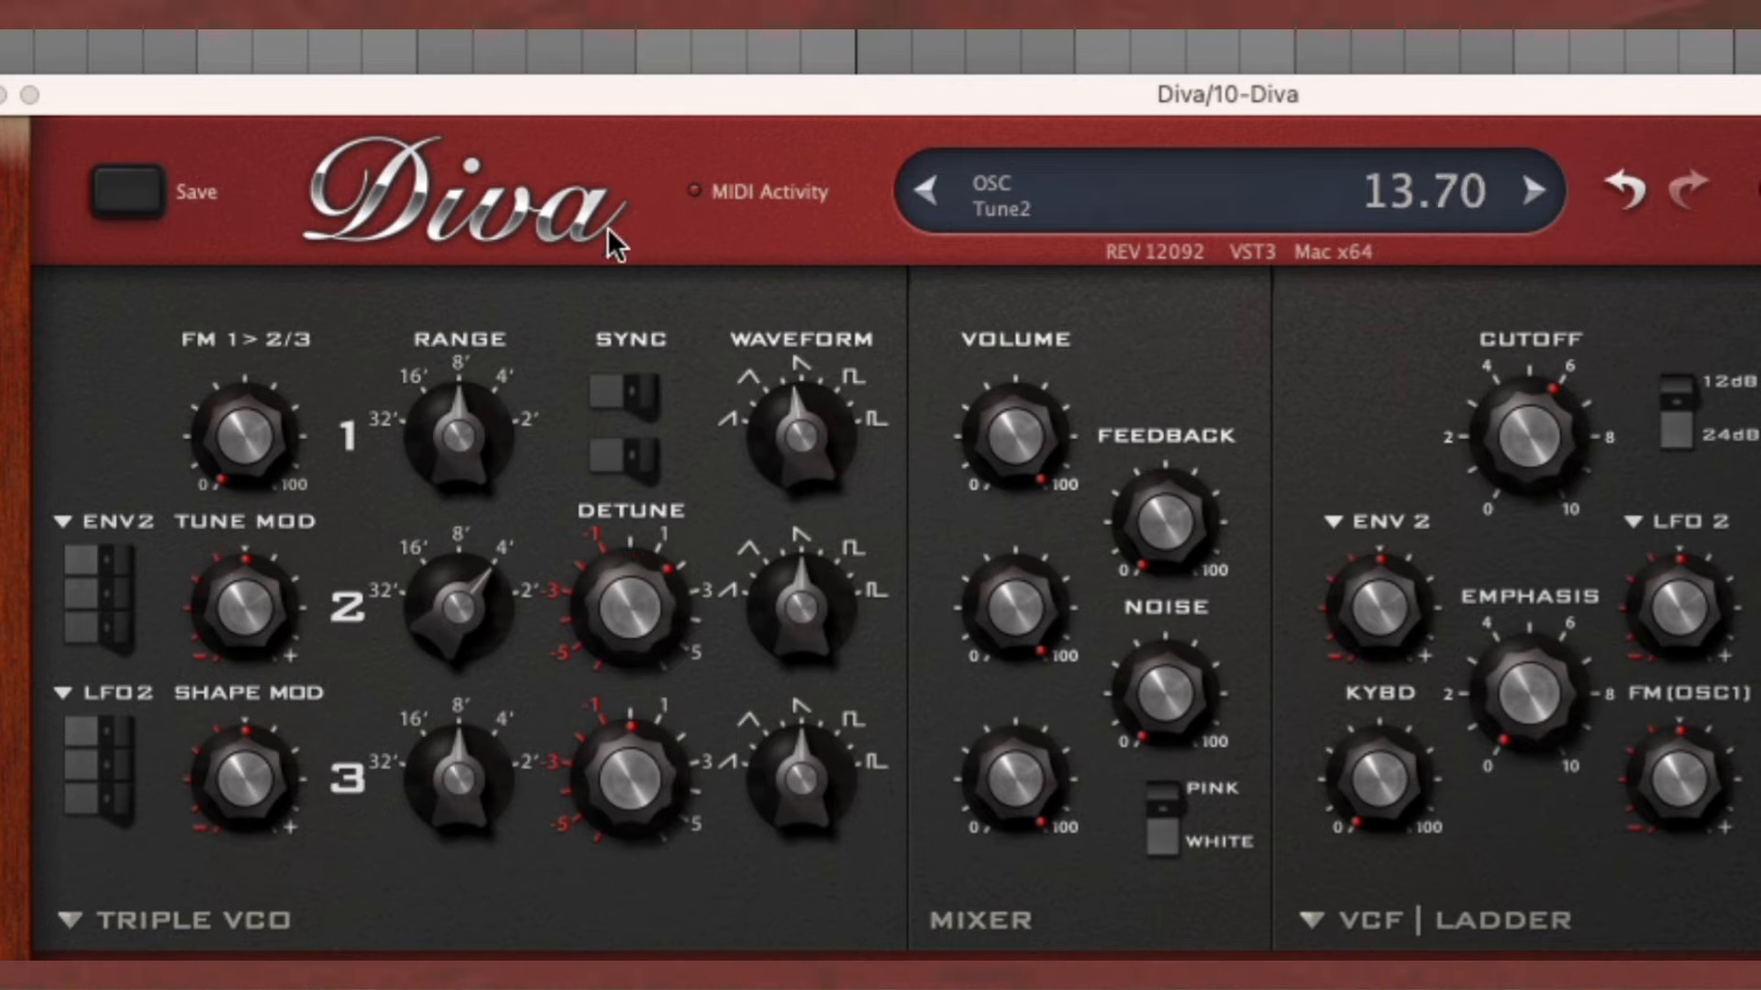
mouse_move(625, 596)
mouse_down()
mouse_move(668, 758)
mouse_move(631, 613)
mouse_up()
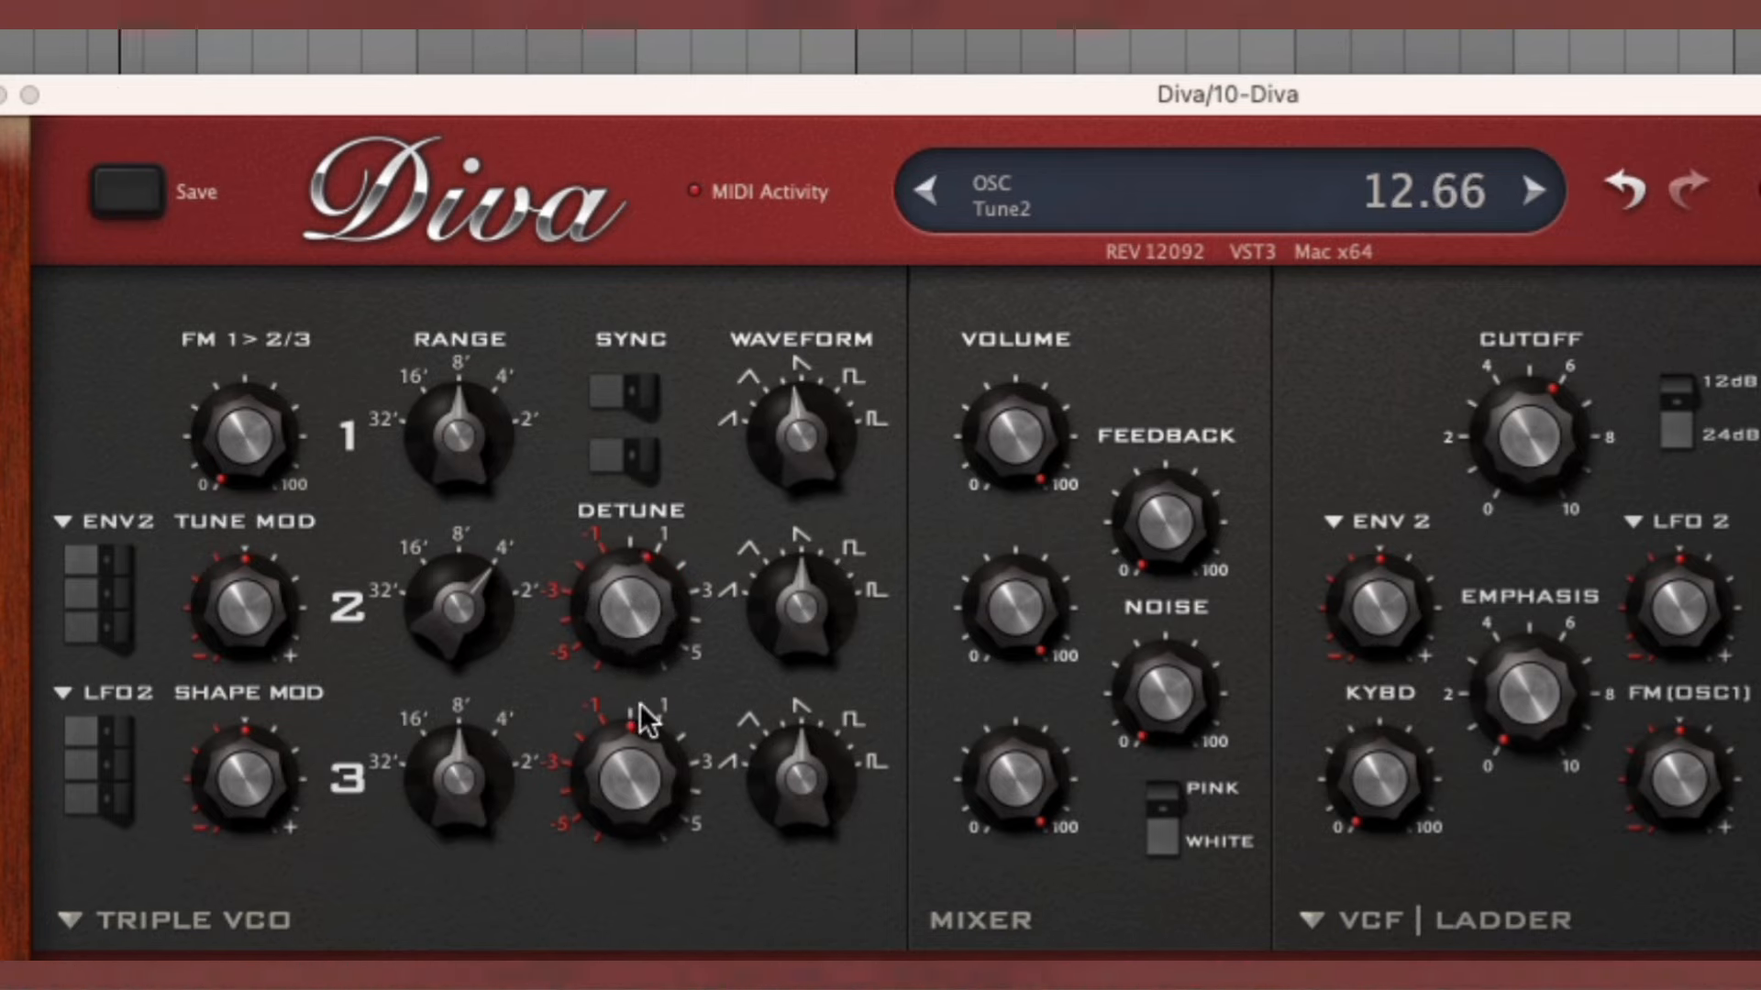
drag(640, 704, 664, 780)
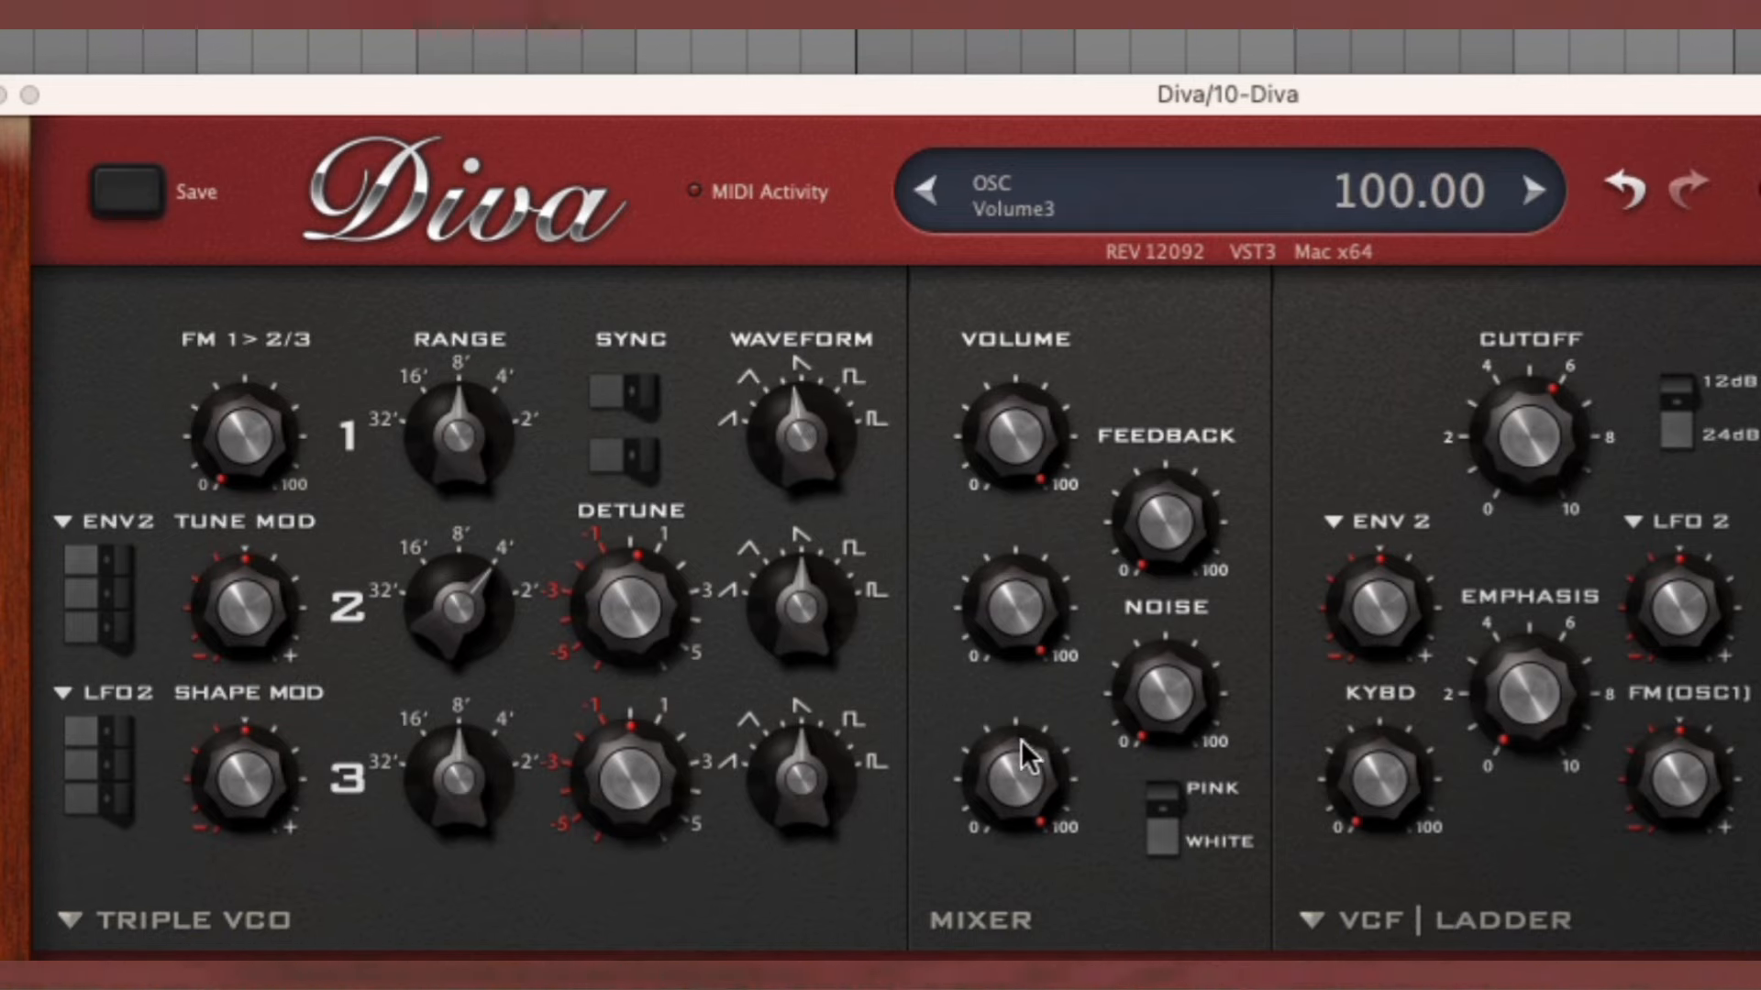
- Set oscillator 3's mixer volume to 0 and reduce oscillator 2's volume to about half
drag(1014, 729, 1040, 986)
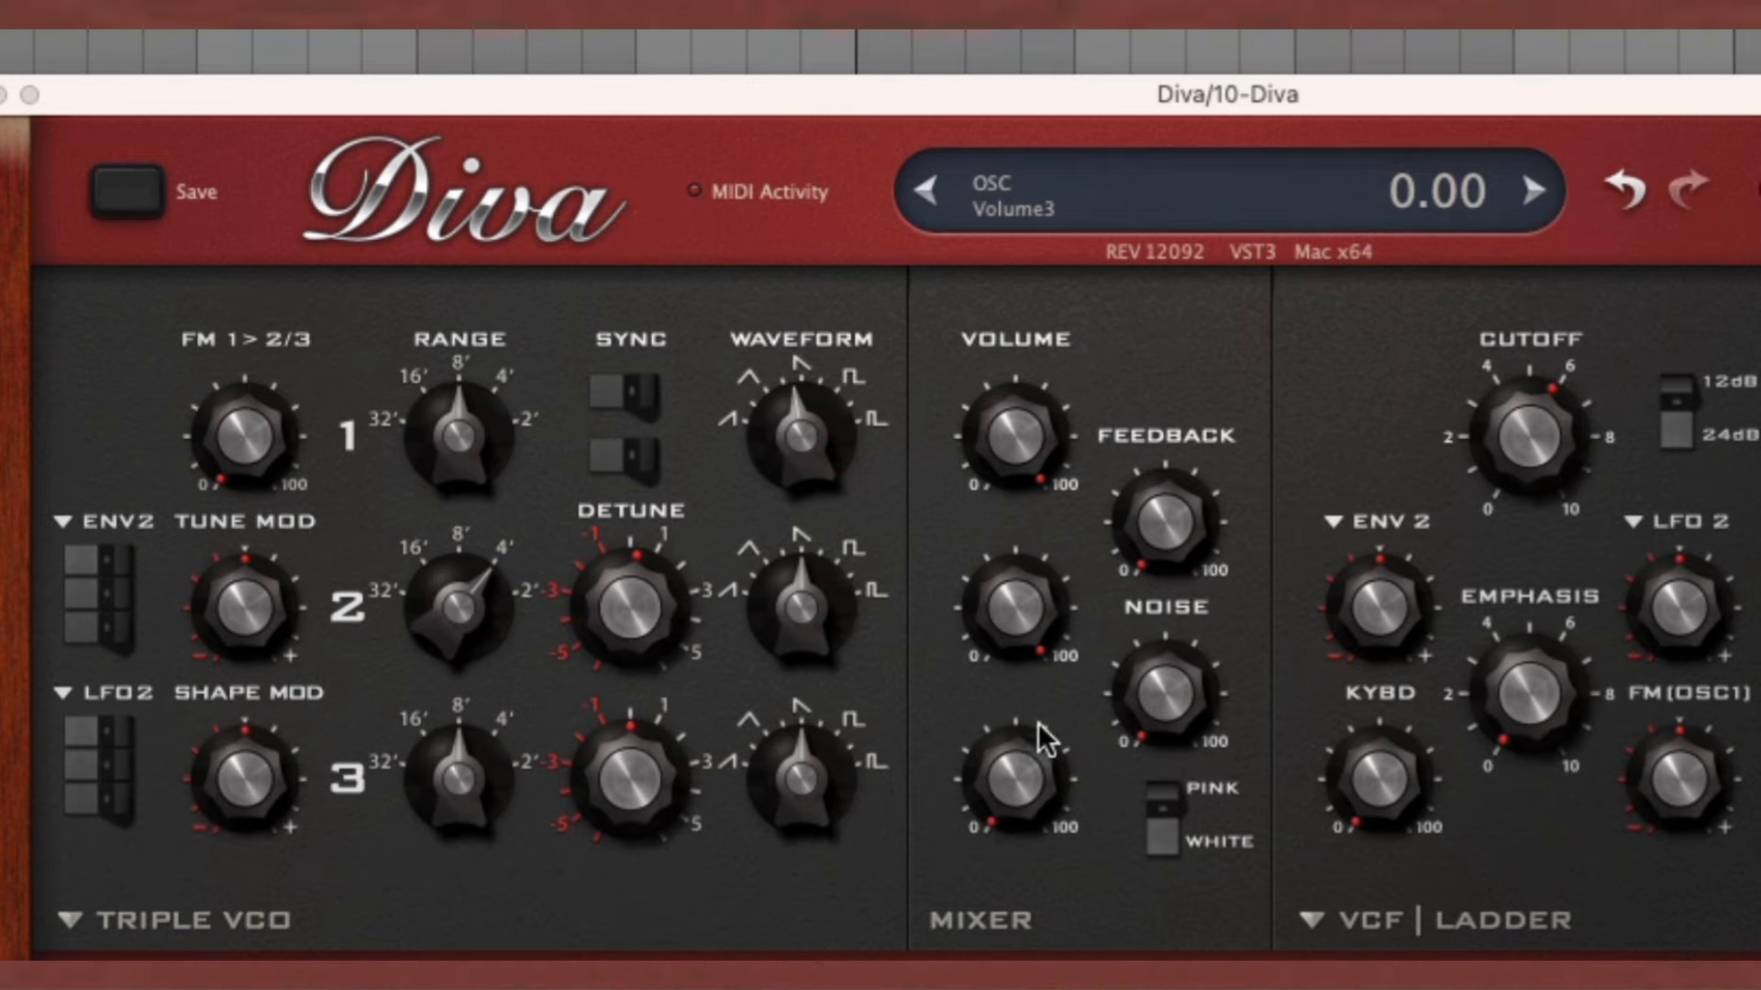
drag(1016, 606, 1067, 799)
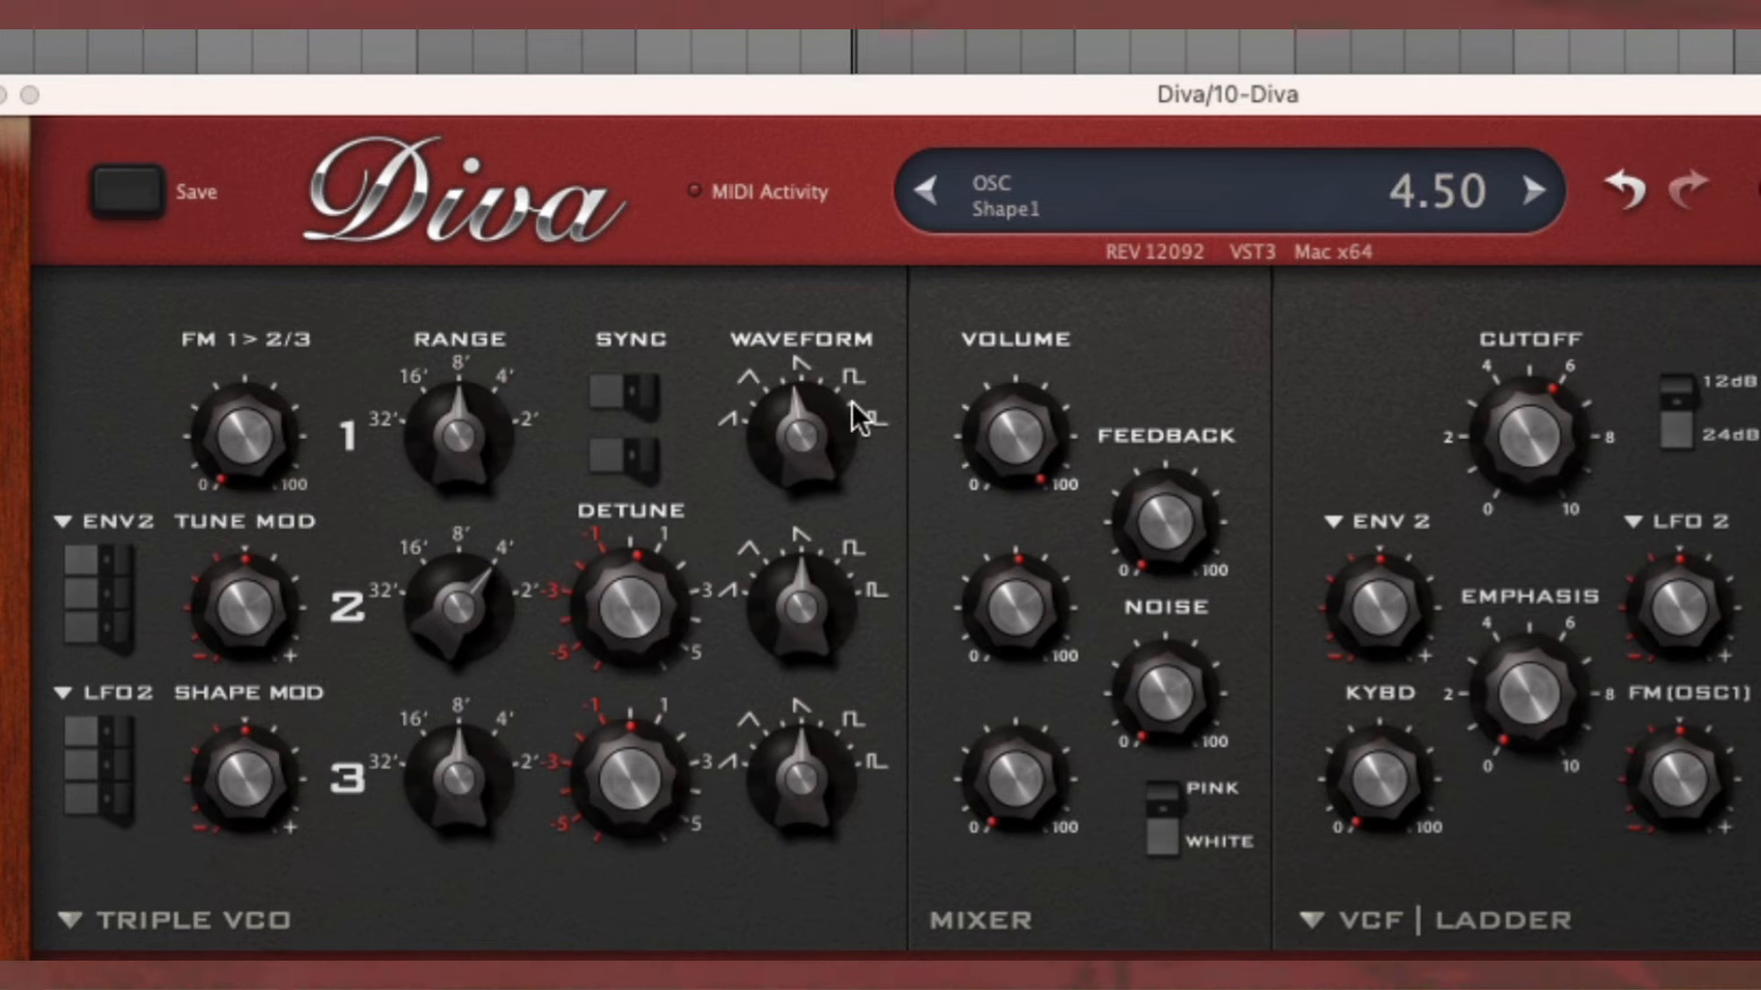
- Give the ladder filter a strong positive Env 2 modulation depth and raise its emphasis to about 15
drag(874, 82, 553, 38)
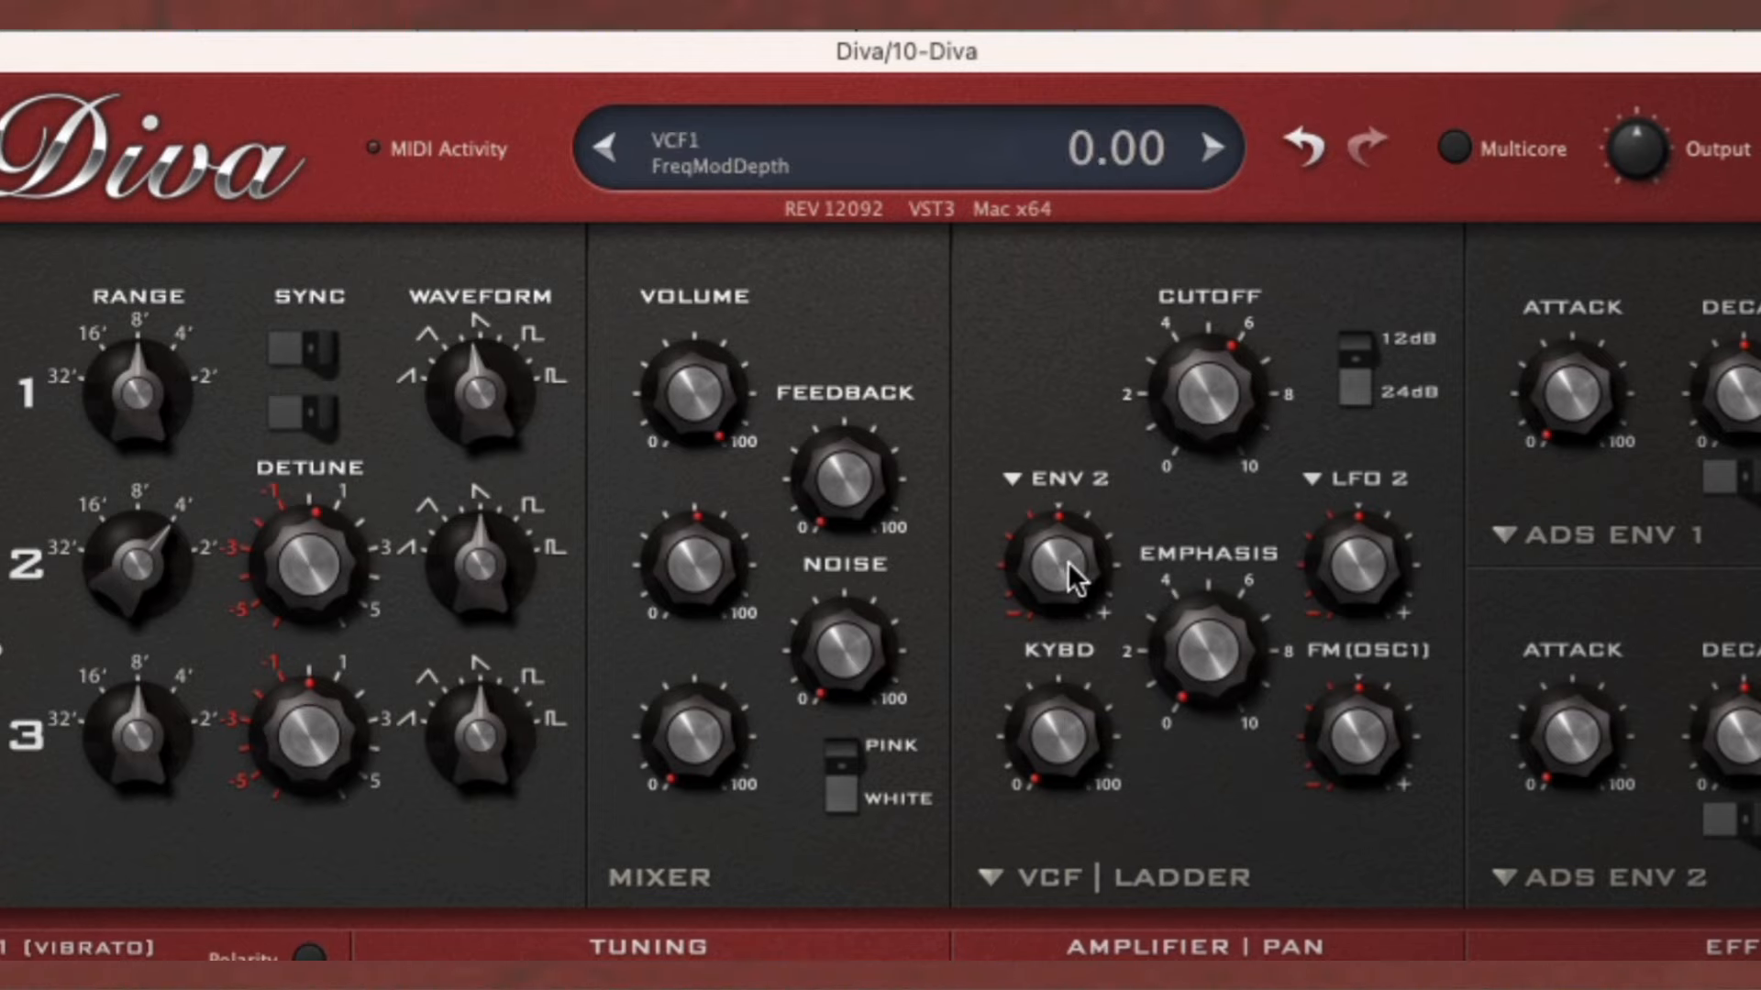
mouse_move(1064, 563)
mouse_down()
mouse_move(1065, 614)
mouse_move(1056, 560)
mouse_up()
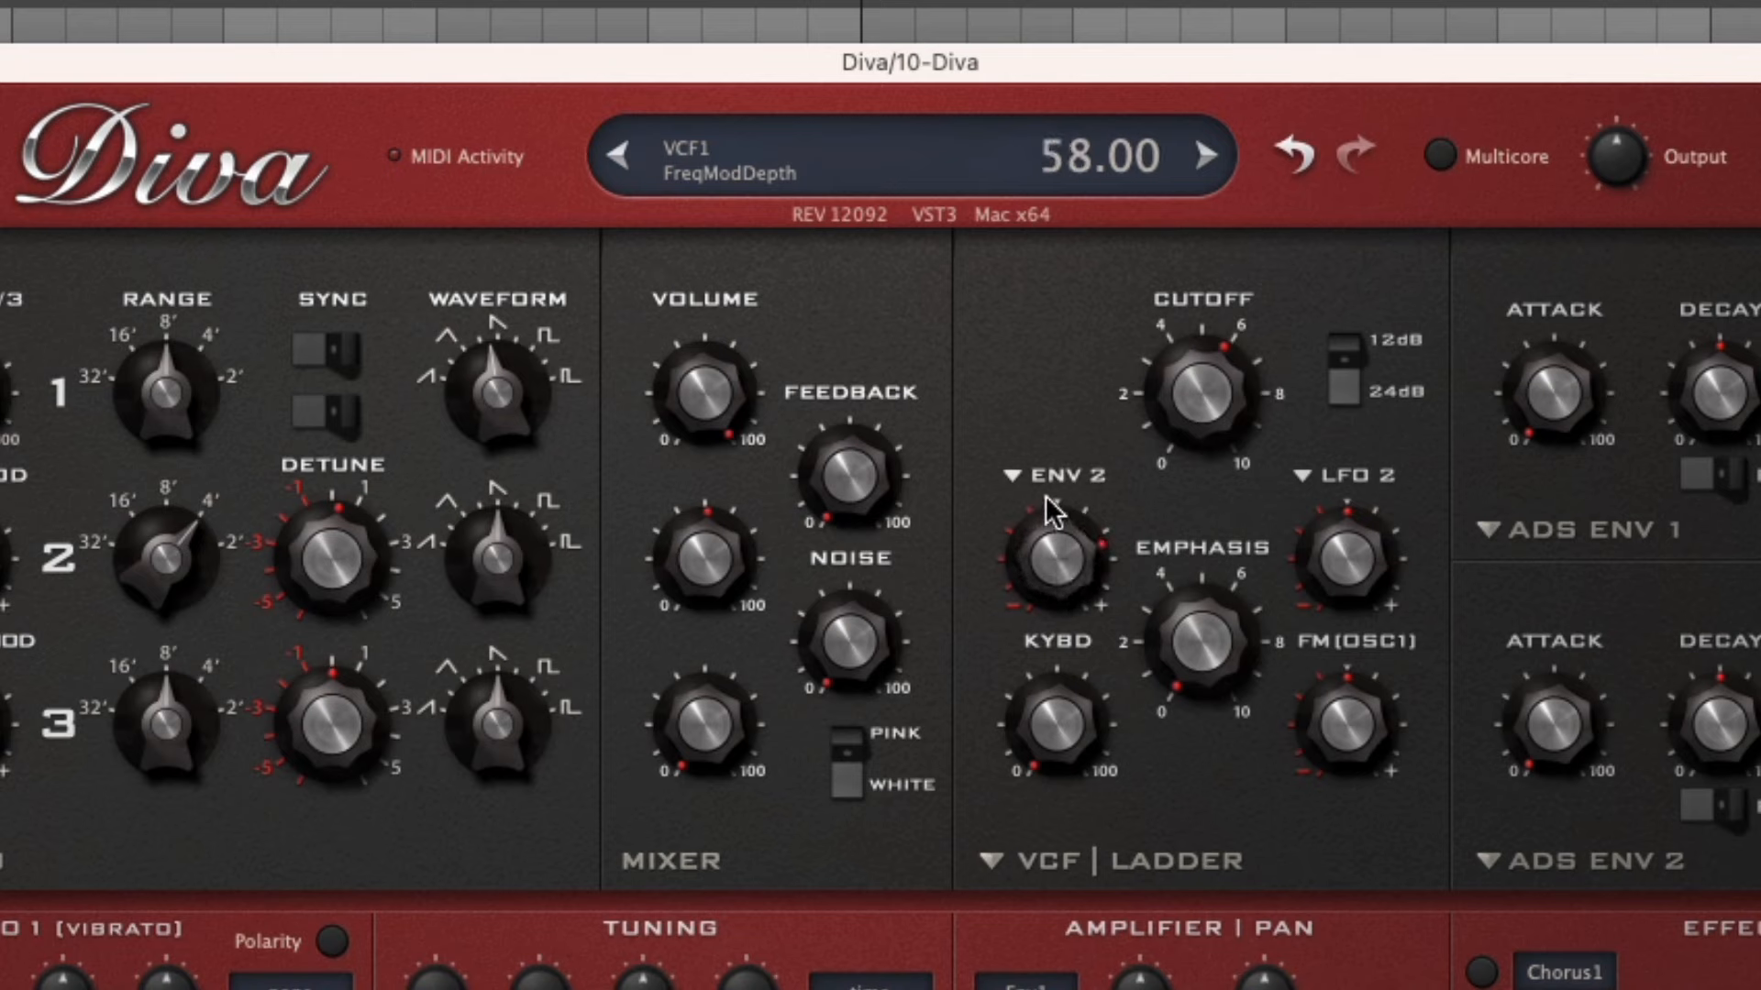
drag(1045, 495, 1038, 483)
drag(1229, 658, 1183, 584)
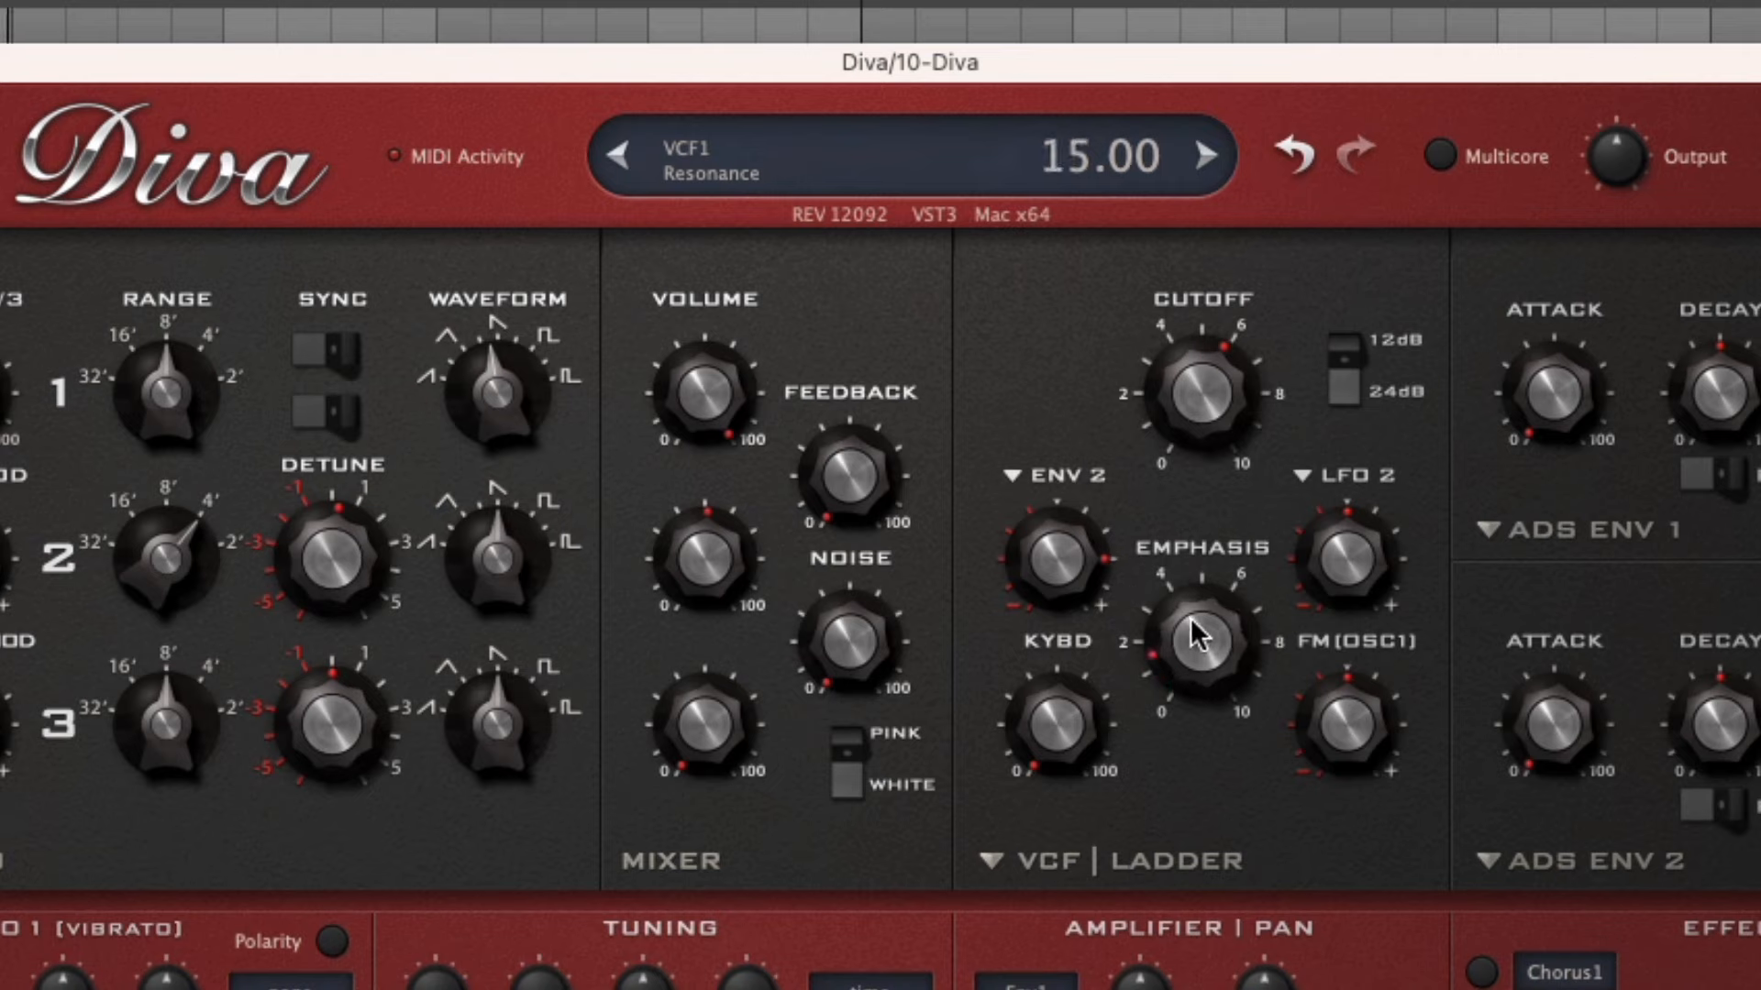
- Lower the ladder filter's cutoff close to its minimum
drag(1186, 334, 1191, 370)
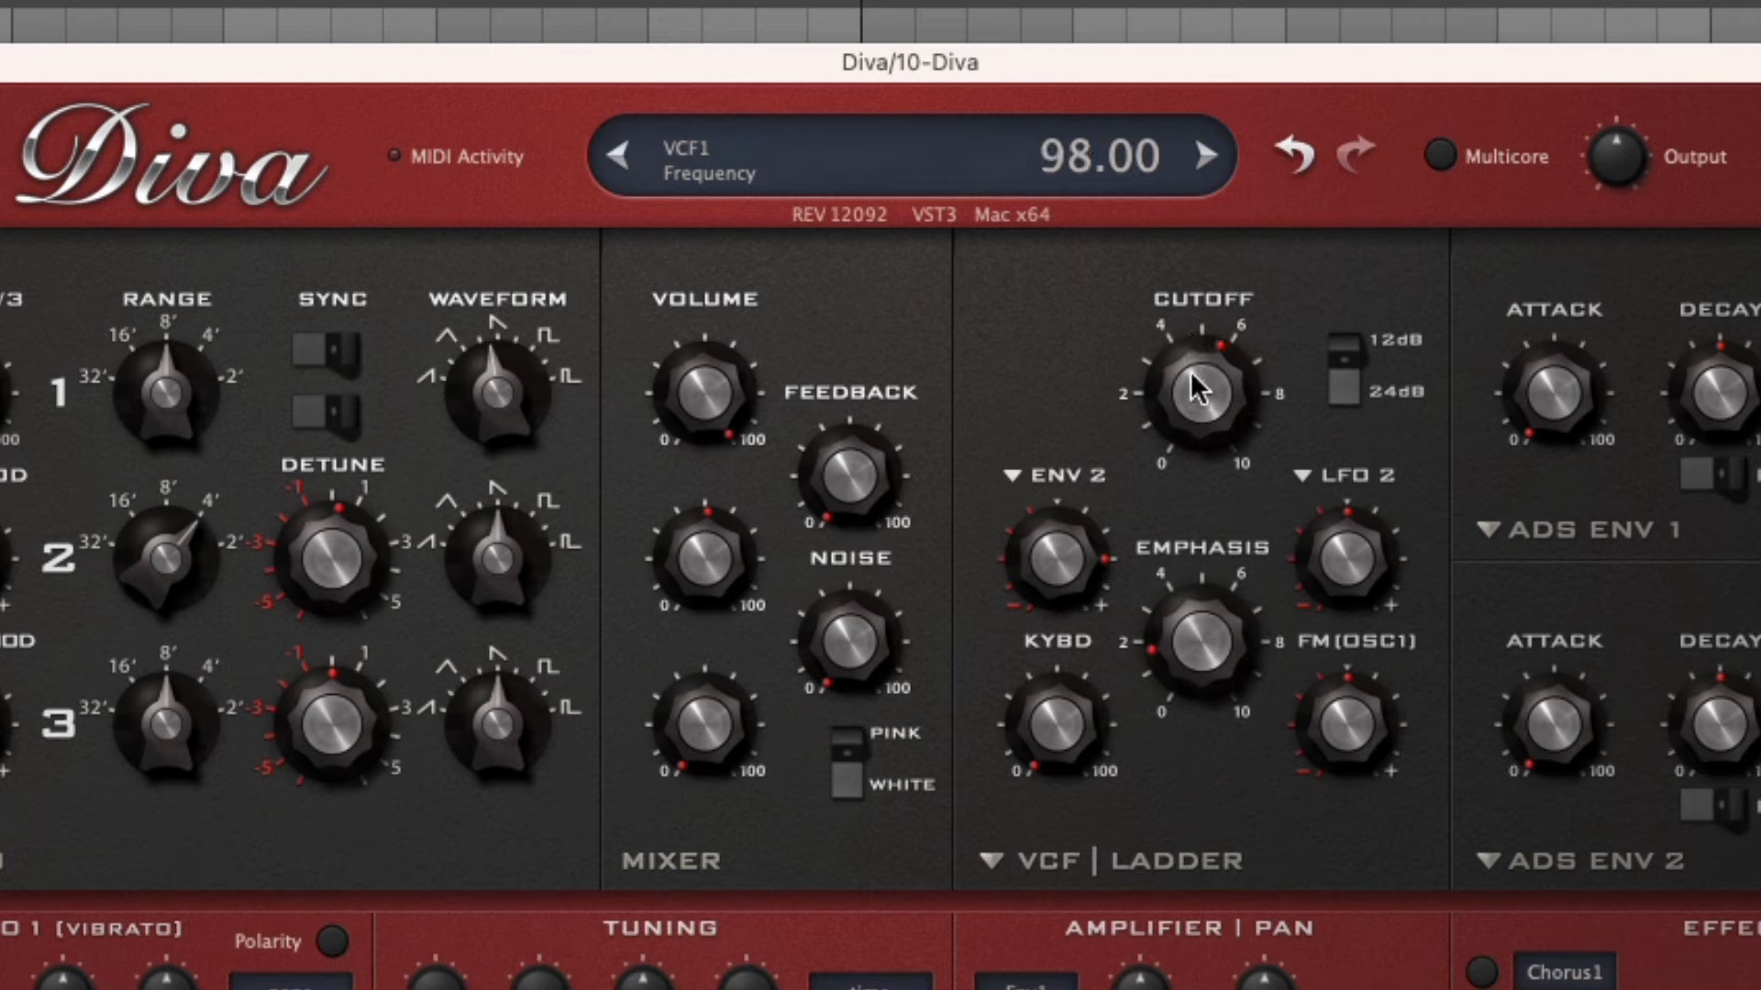
drag(1203, 461, 1325, 674)
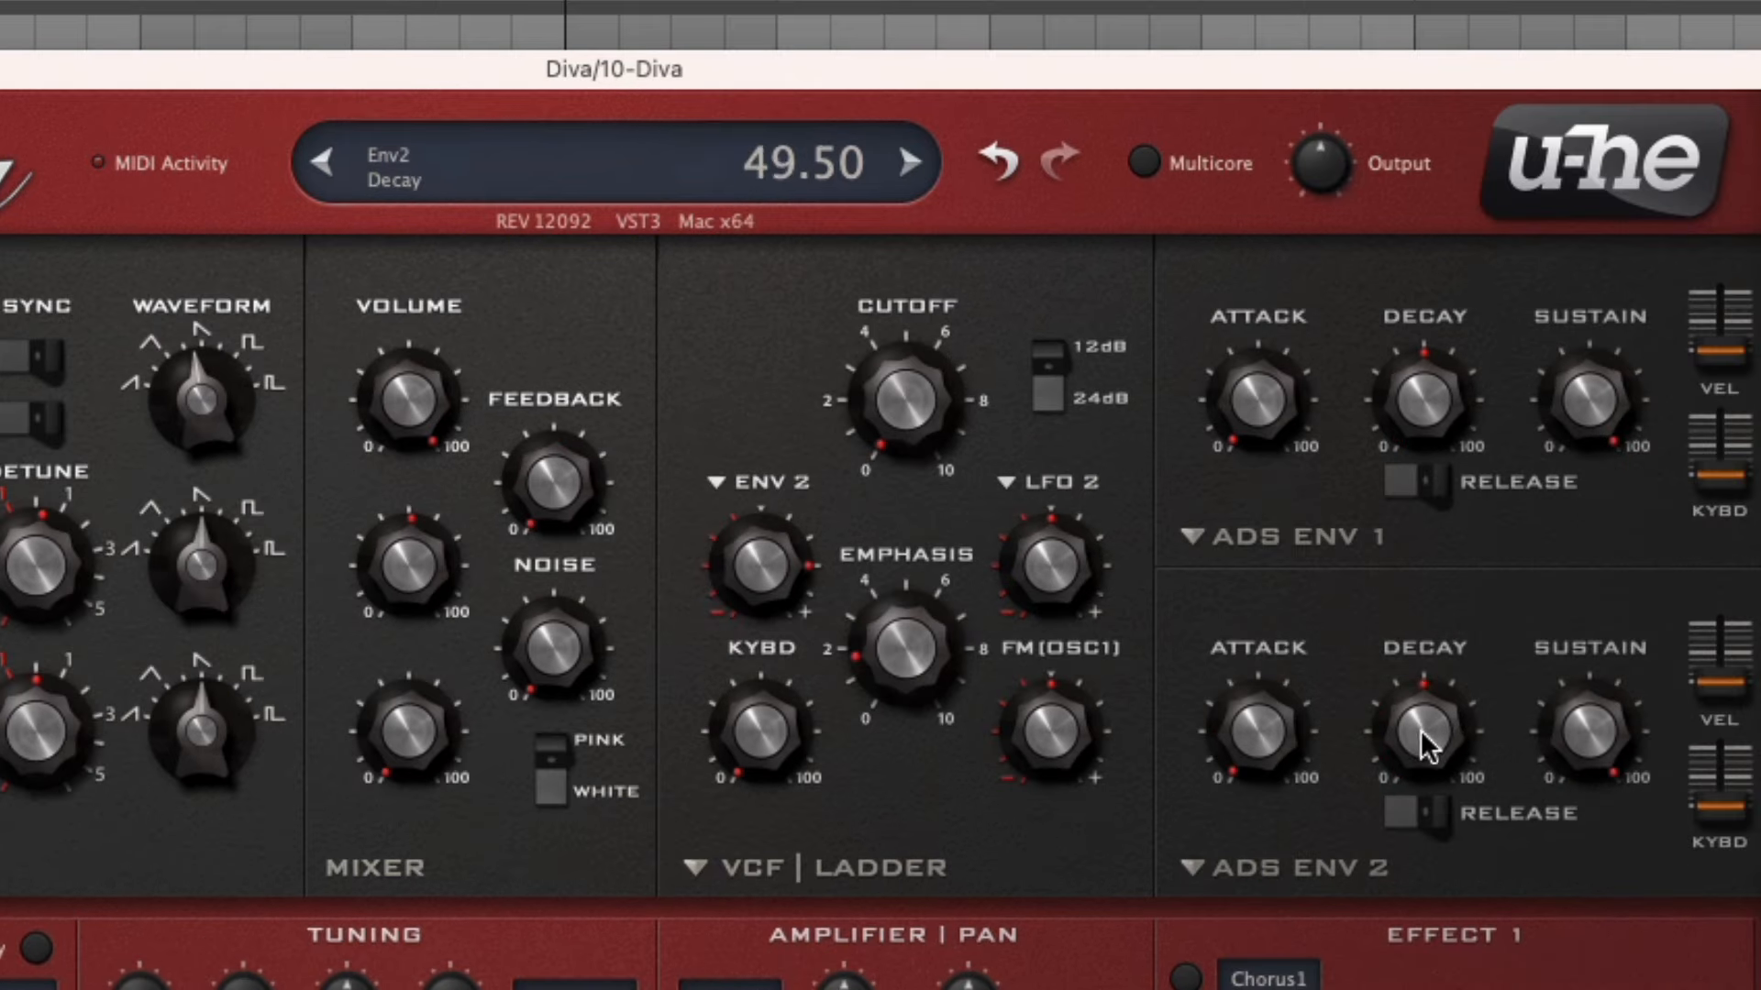
- Shorten Env 2's decay a little below half and lower its sustain to a small amount
mouse_move(1422, 768)
mouse_down()
mouse_move(1423, 784)
mouse_move(1420, 767)
mouse_up()
mouse_move(1566, 707)
mouse_down()
mouse_move(1605, 905)
mouse_move(1603, 687)
mouse_up()
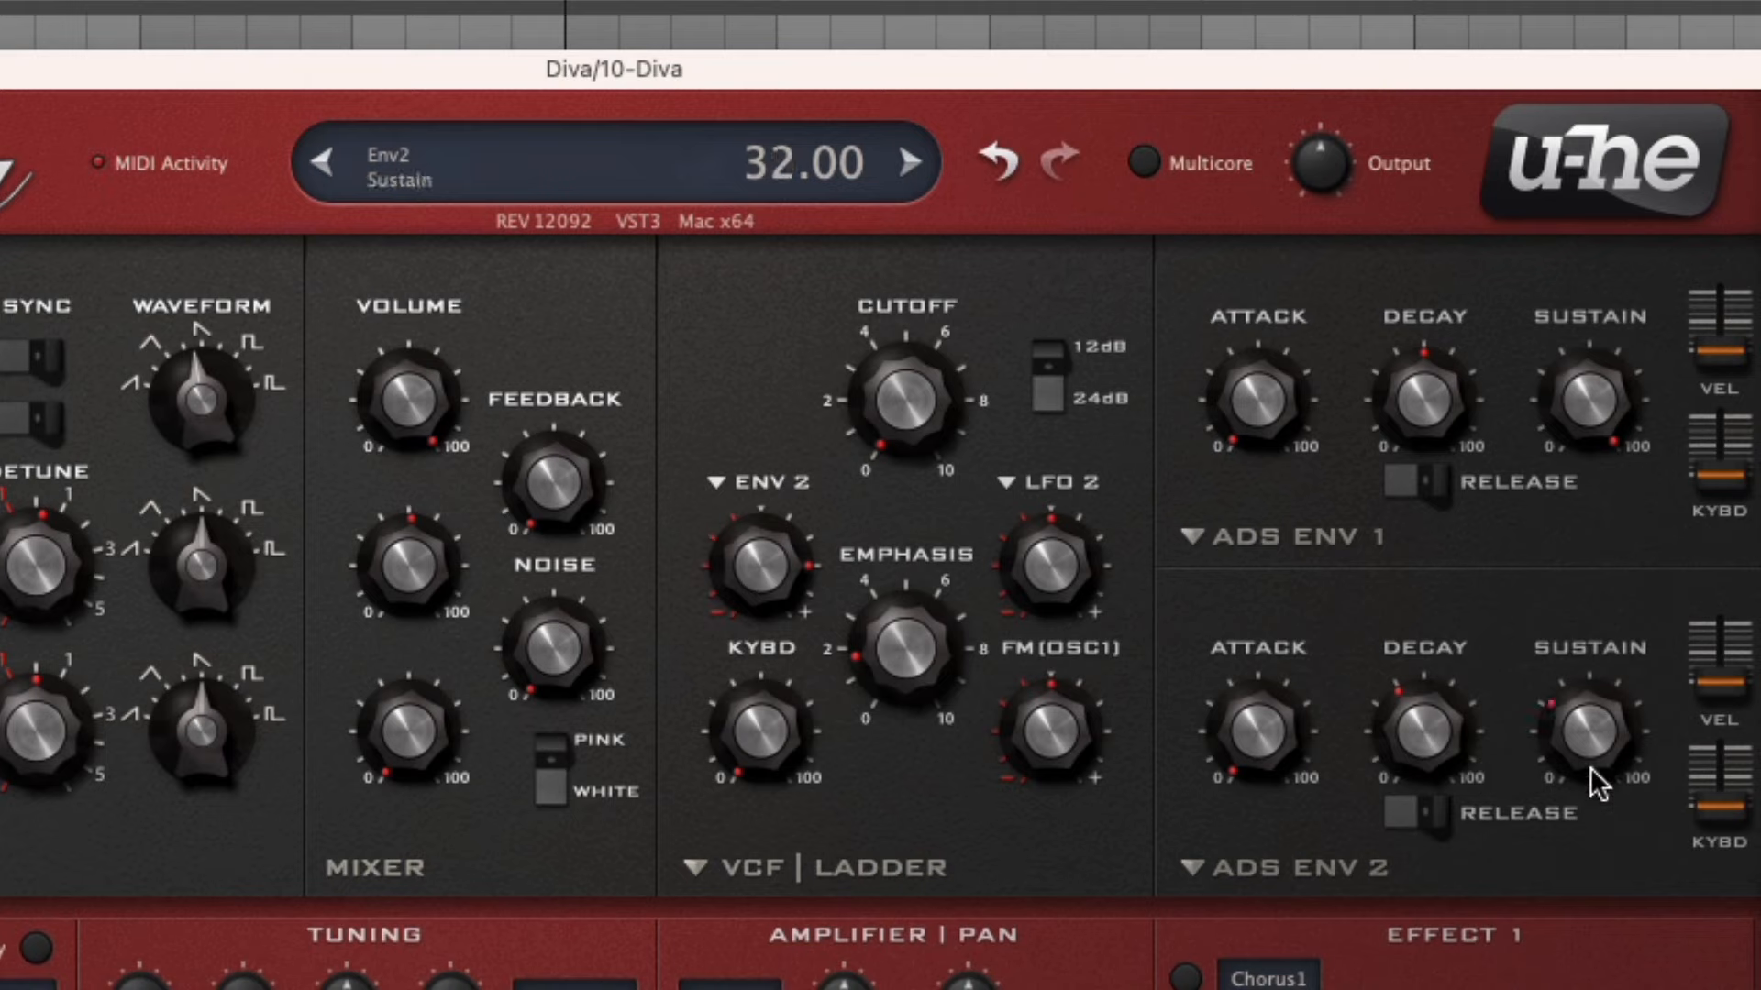
drag(1594, 807, 1587, 802)
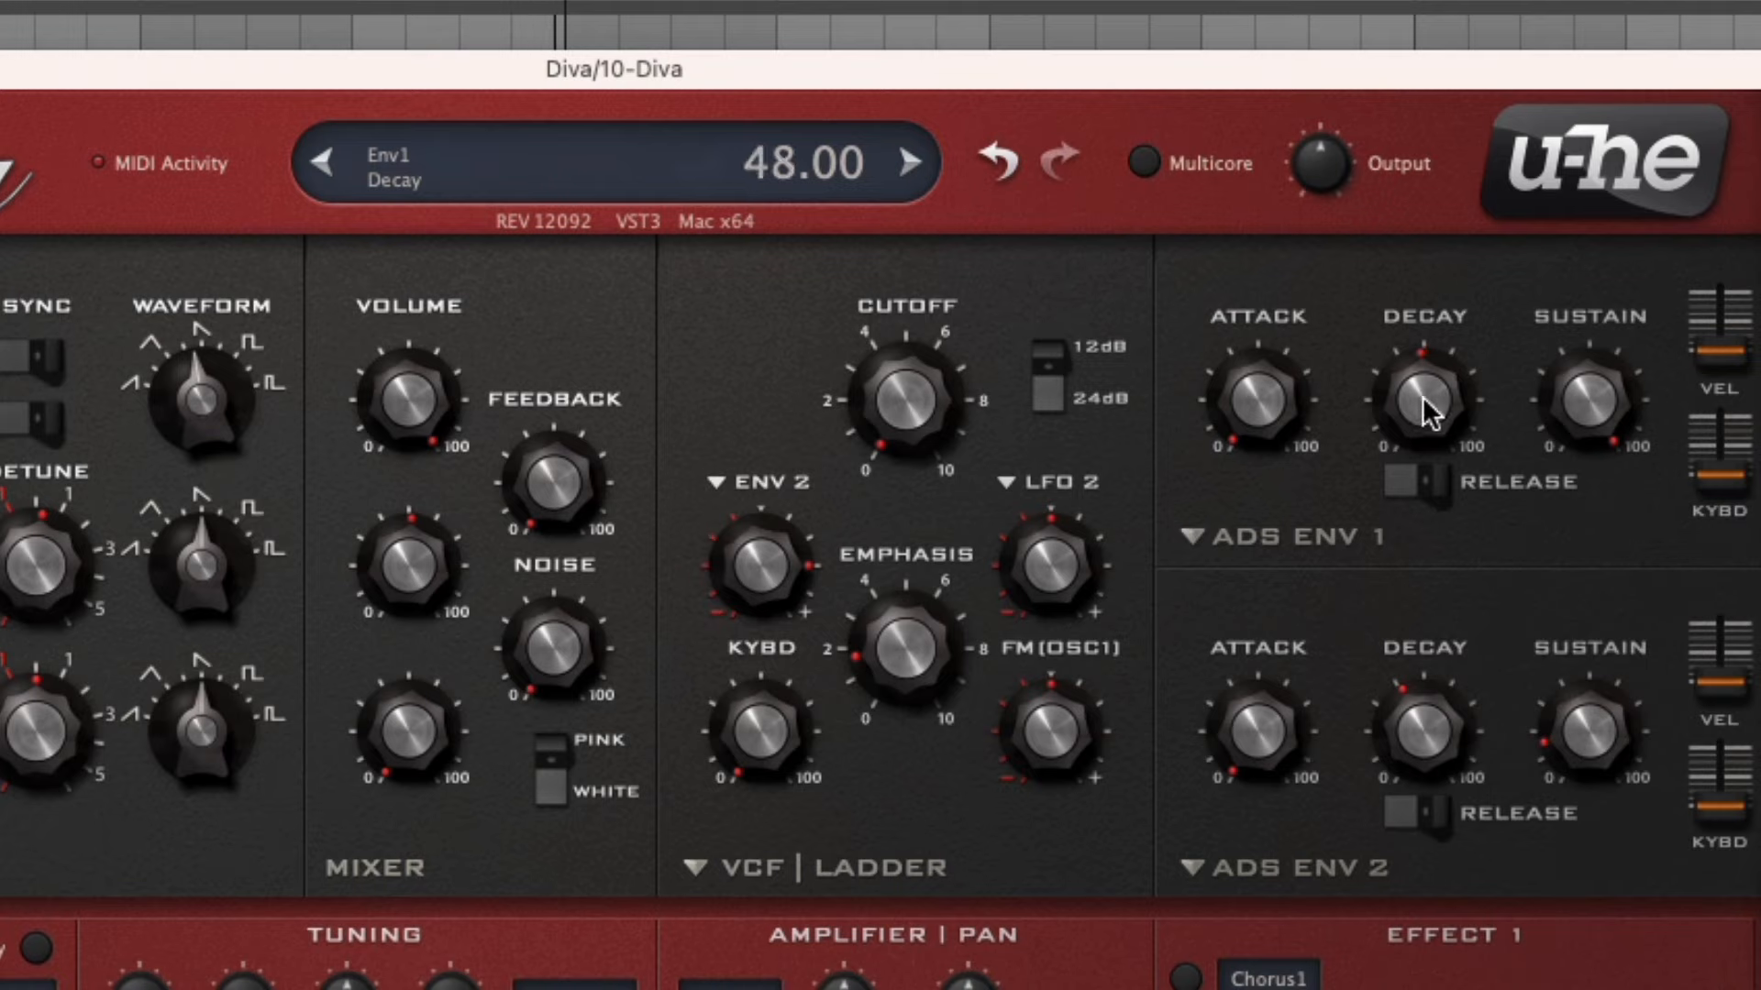
- Shorten Env 1's decay slightly and lower its sustain to about 37
drag(1424, 417, 1428, 438)
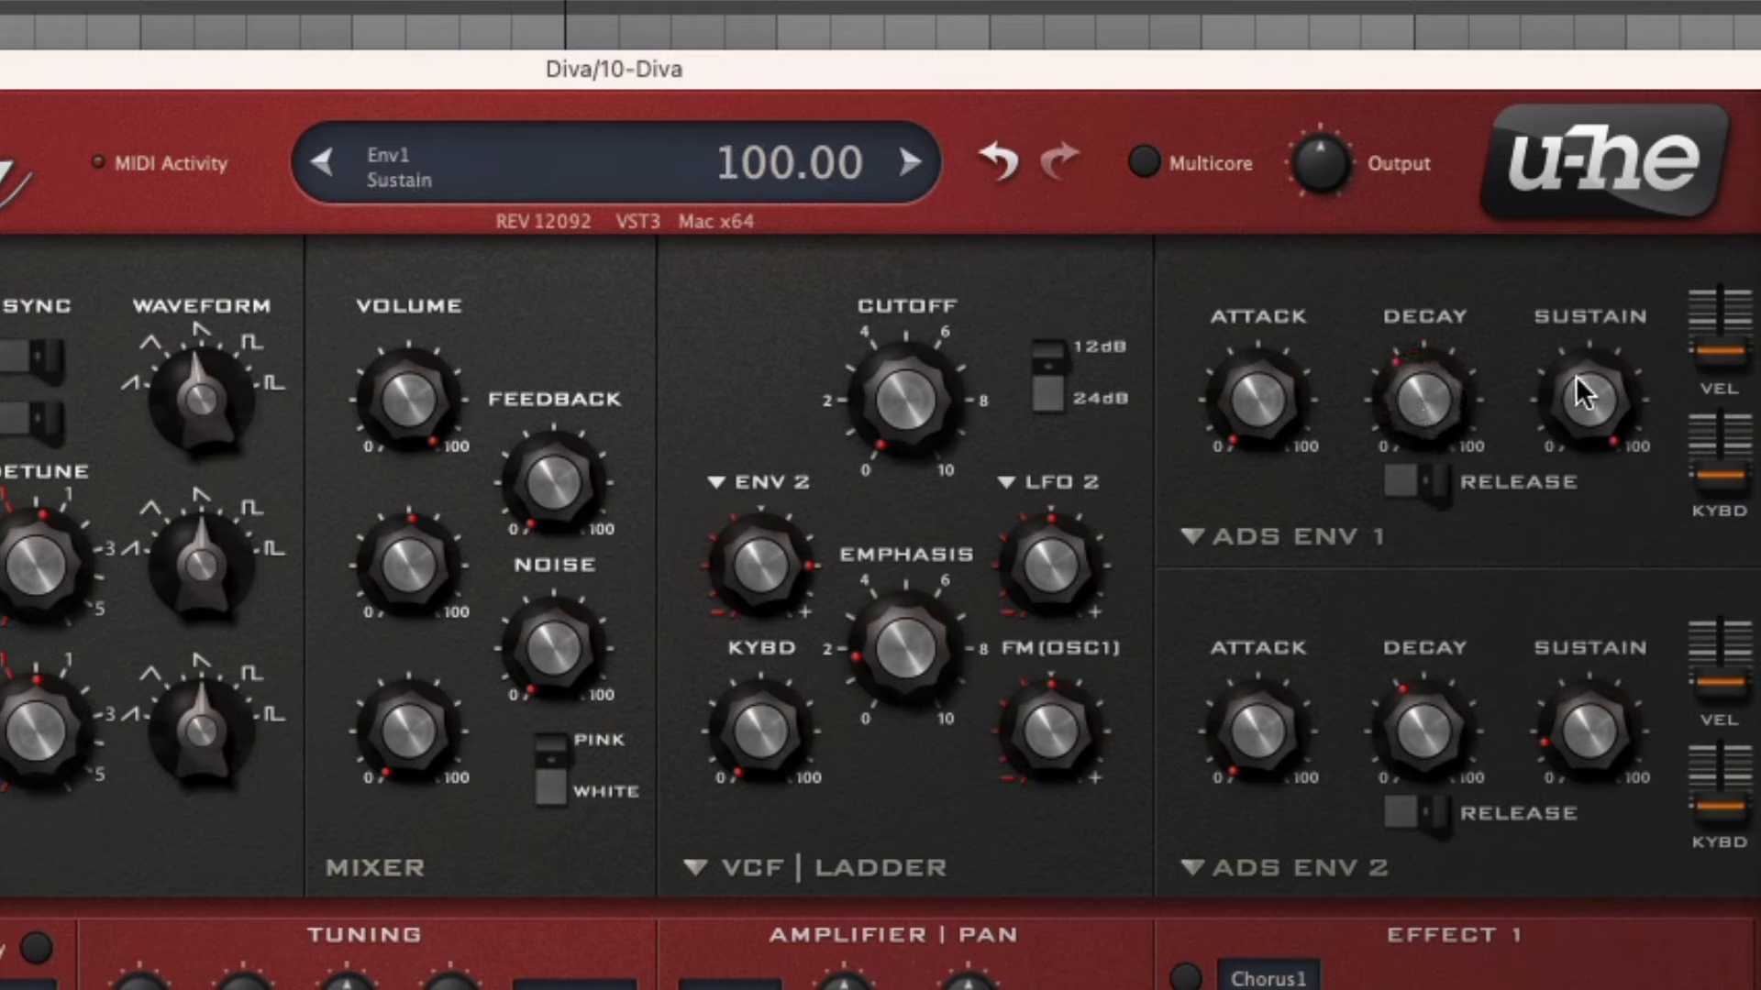
drag(1576, 376, 1643, 594)
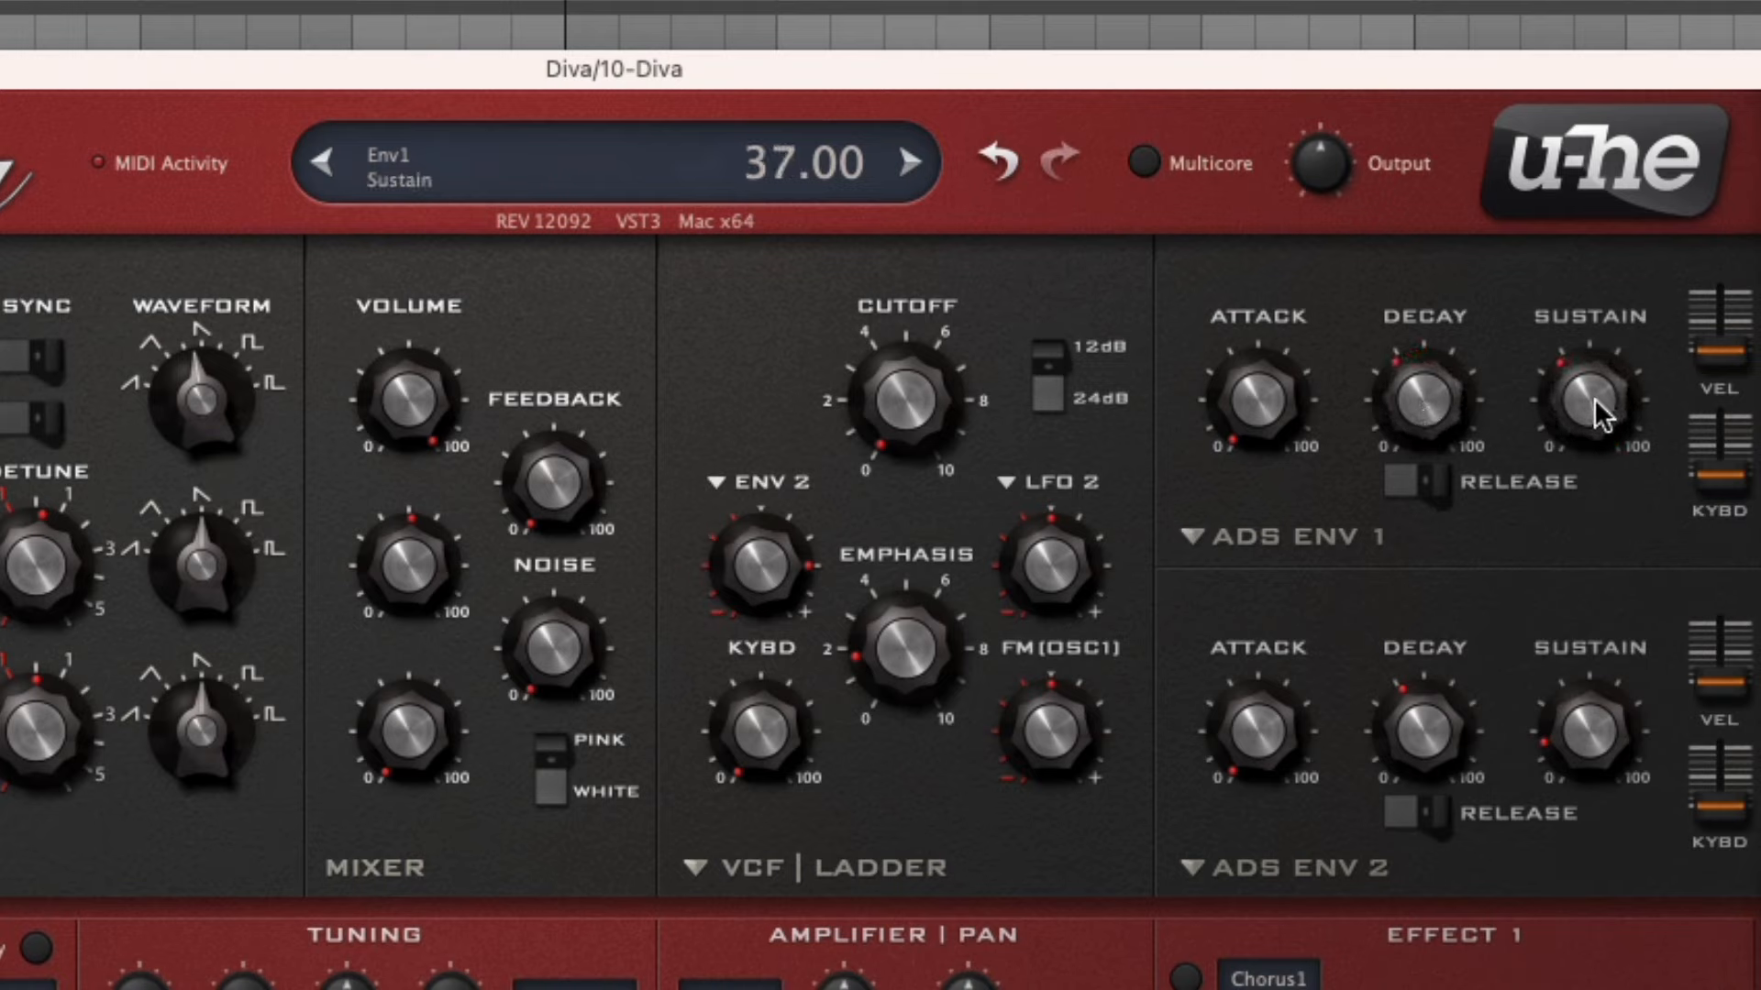
drag(1438, 398, 1488, 394)
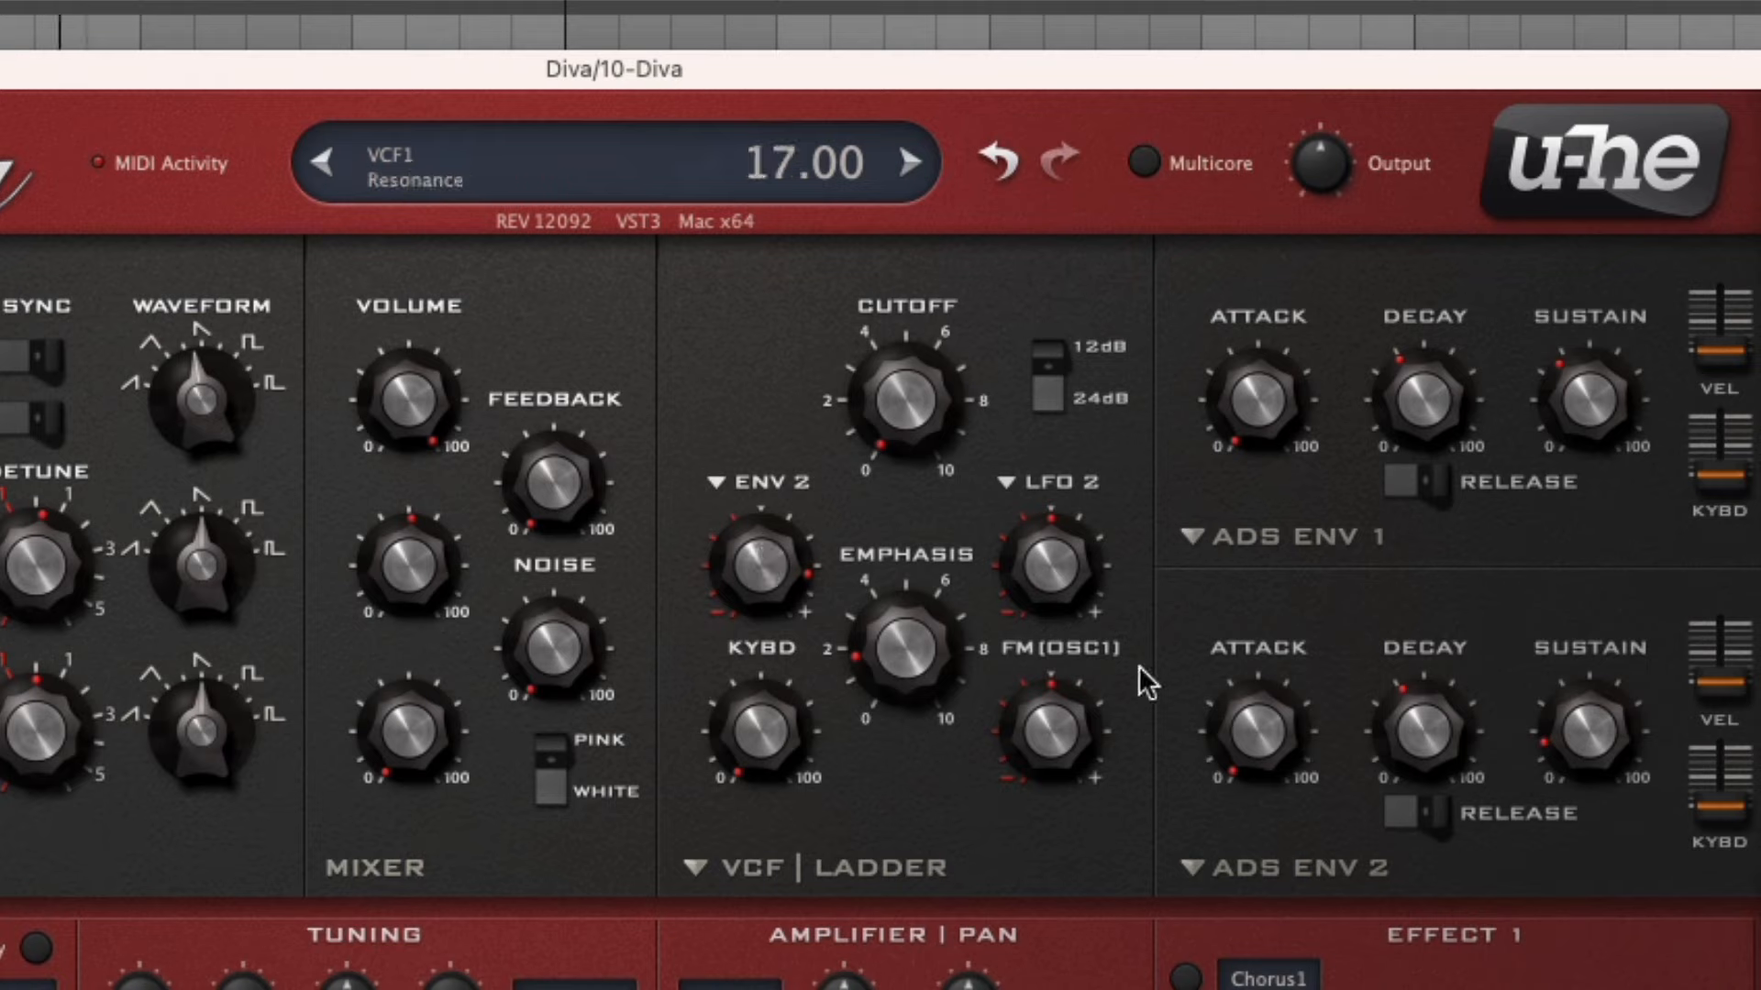
- Bring Env 2's sustain down to its minimum and fine-tune its decay just below half
drag(1567, 715, 1574, 743)
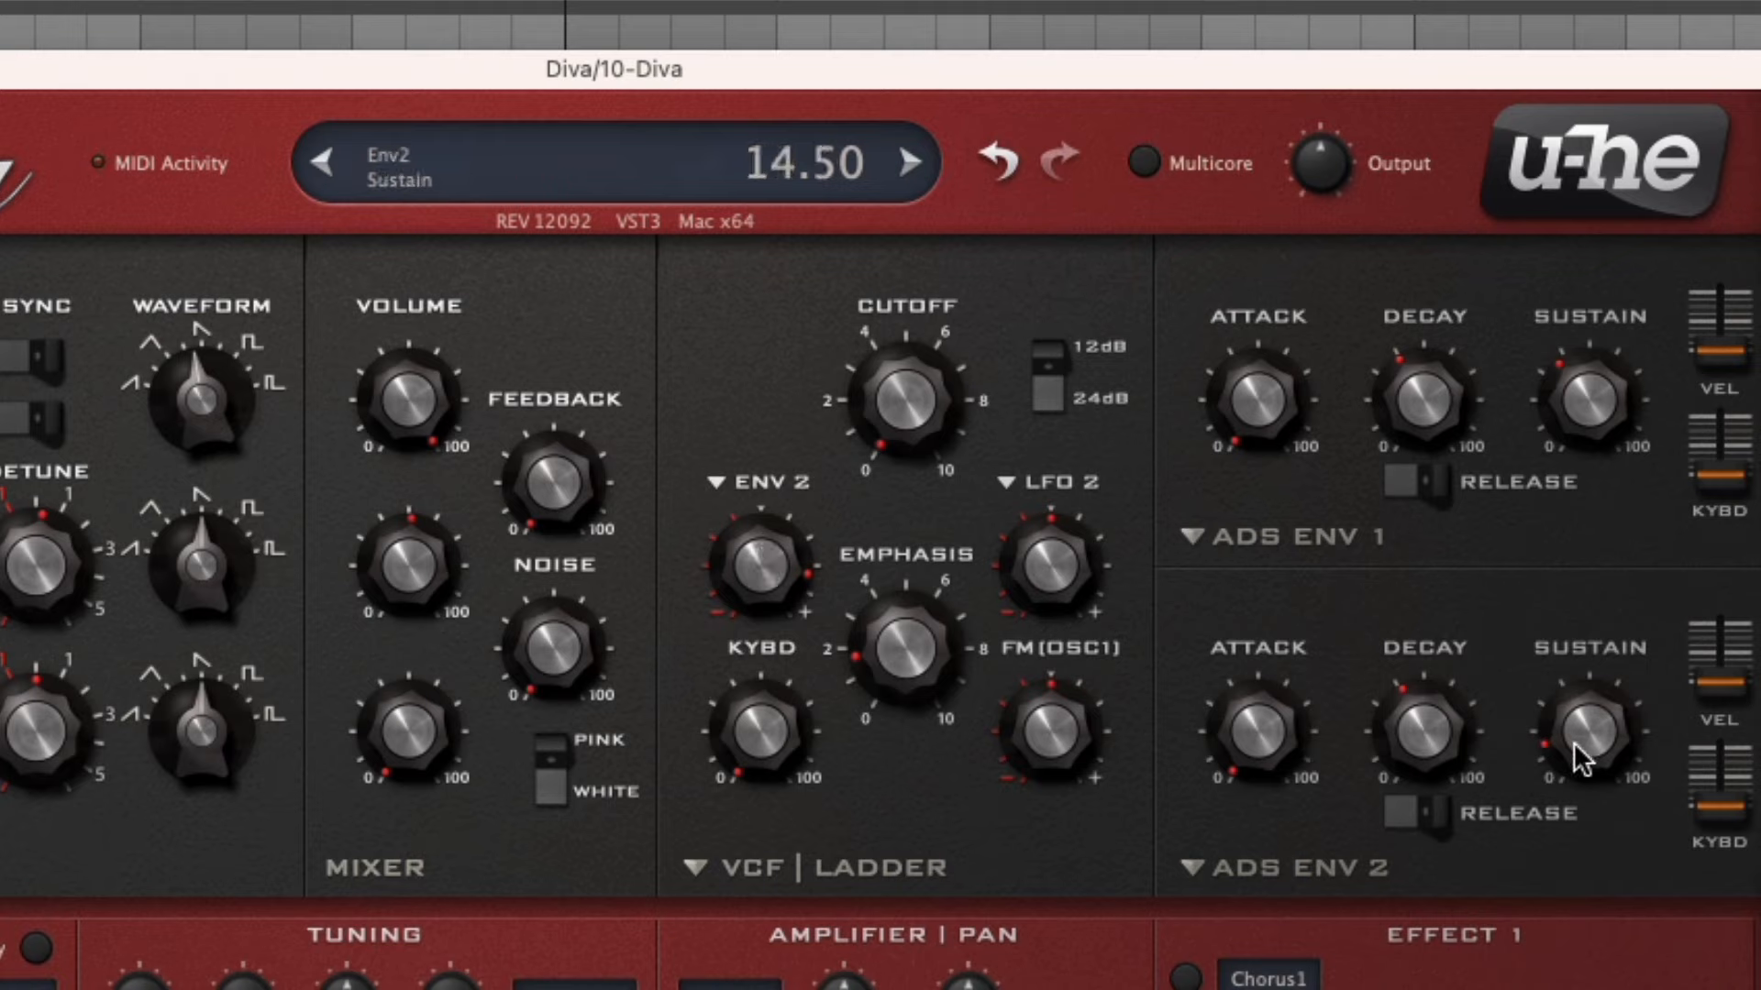
drag(1456, 746, 1414, 716)
drag(1575, 731, 1579, 737)
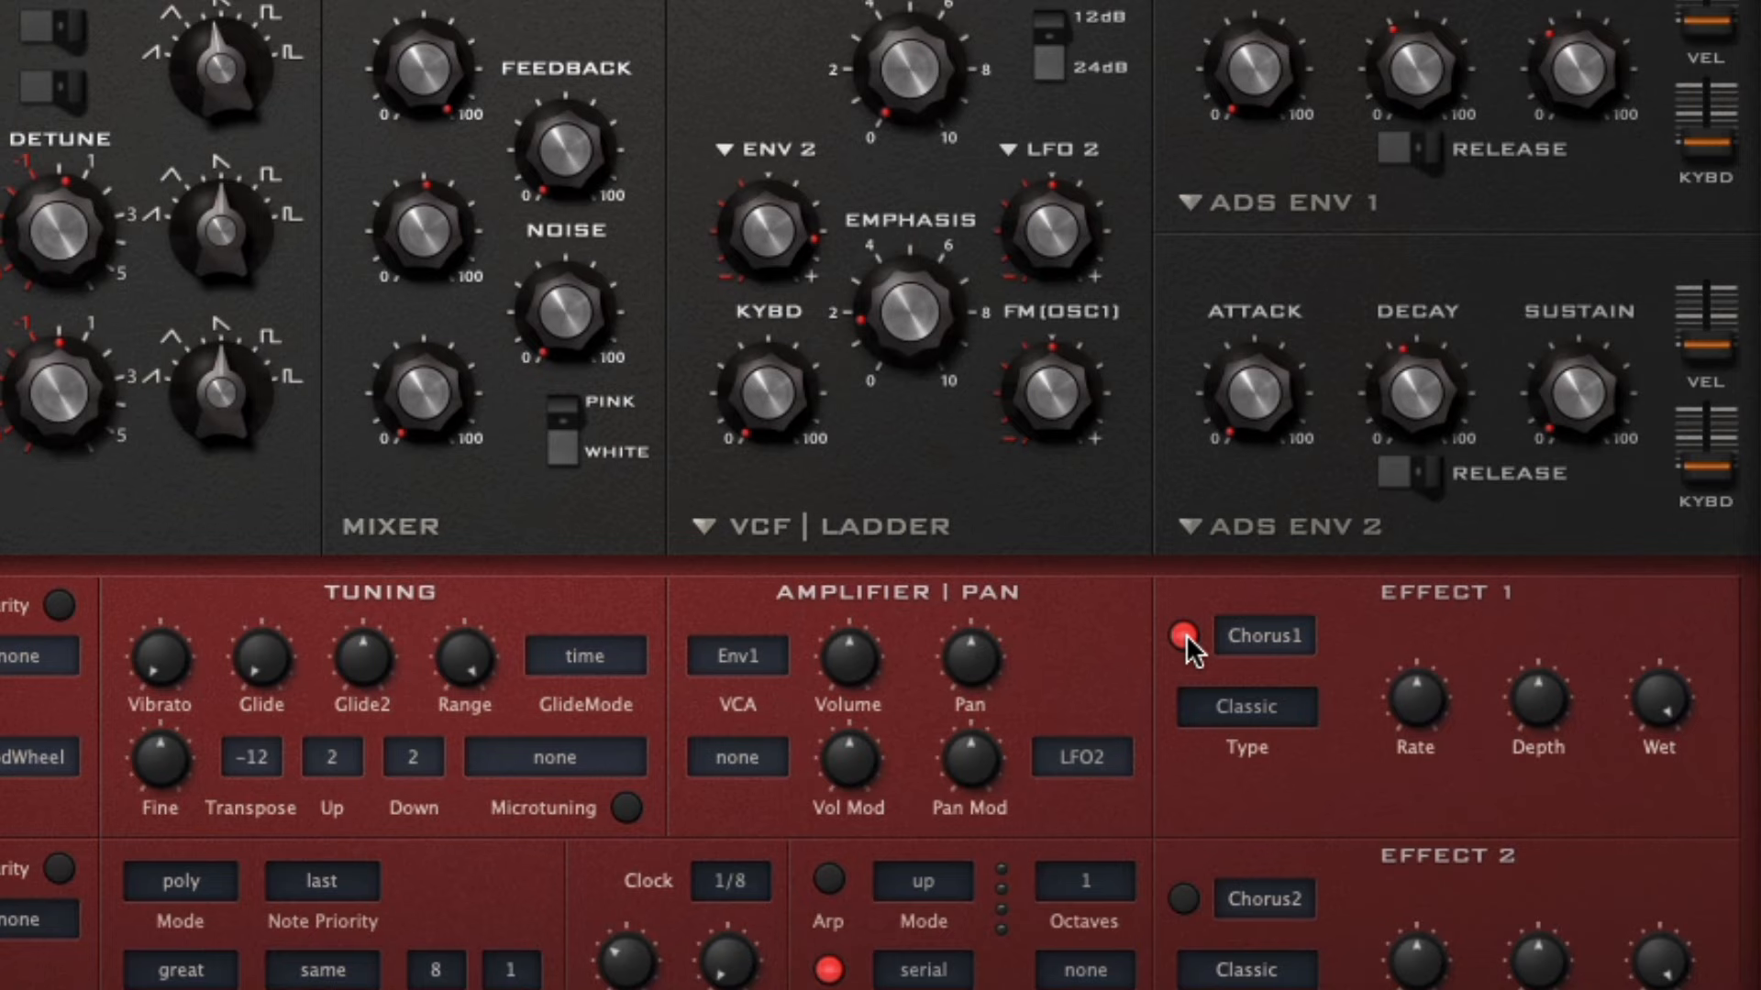
- Set Effect 1's chorus to the Dramatic type with Wet at about half, and switch the voice mode to mono
drag(1655, 694, 1666, 773)
click(1285, 720)
click(1317, 778)
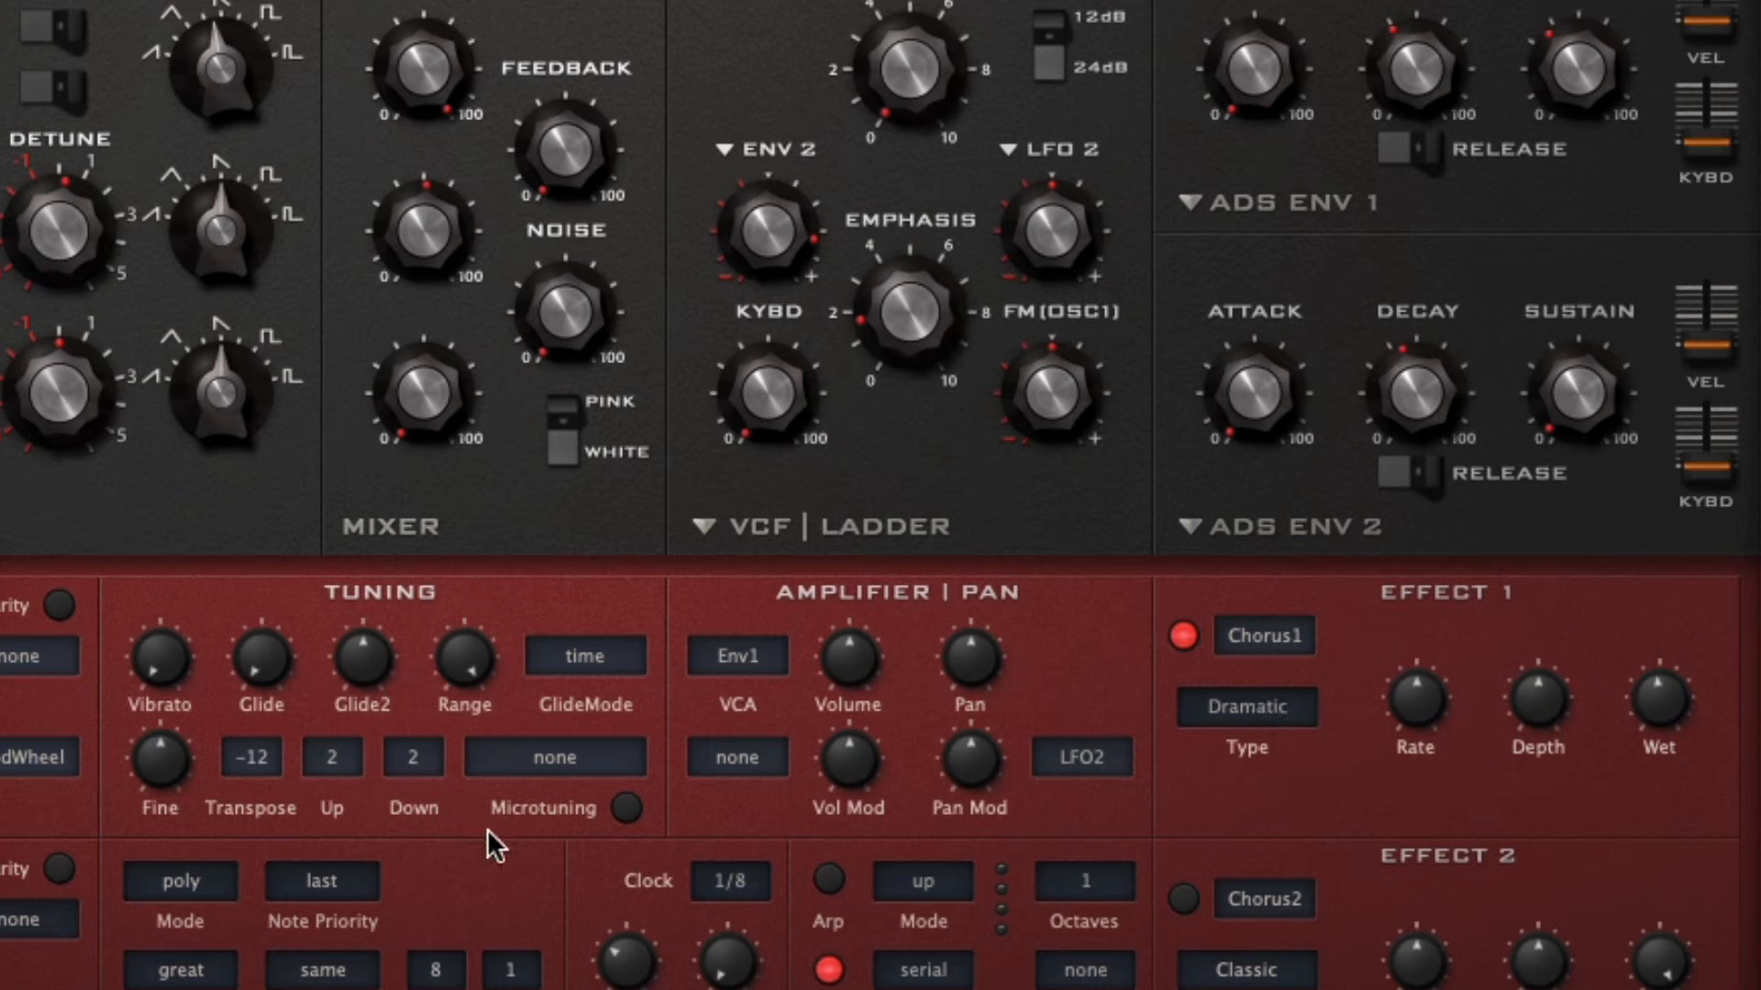
click(207, 886)
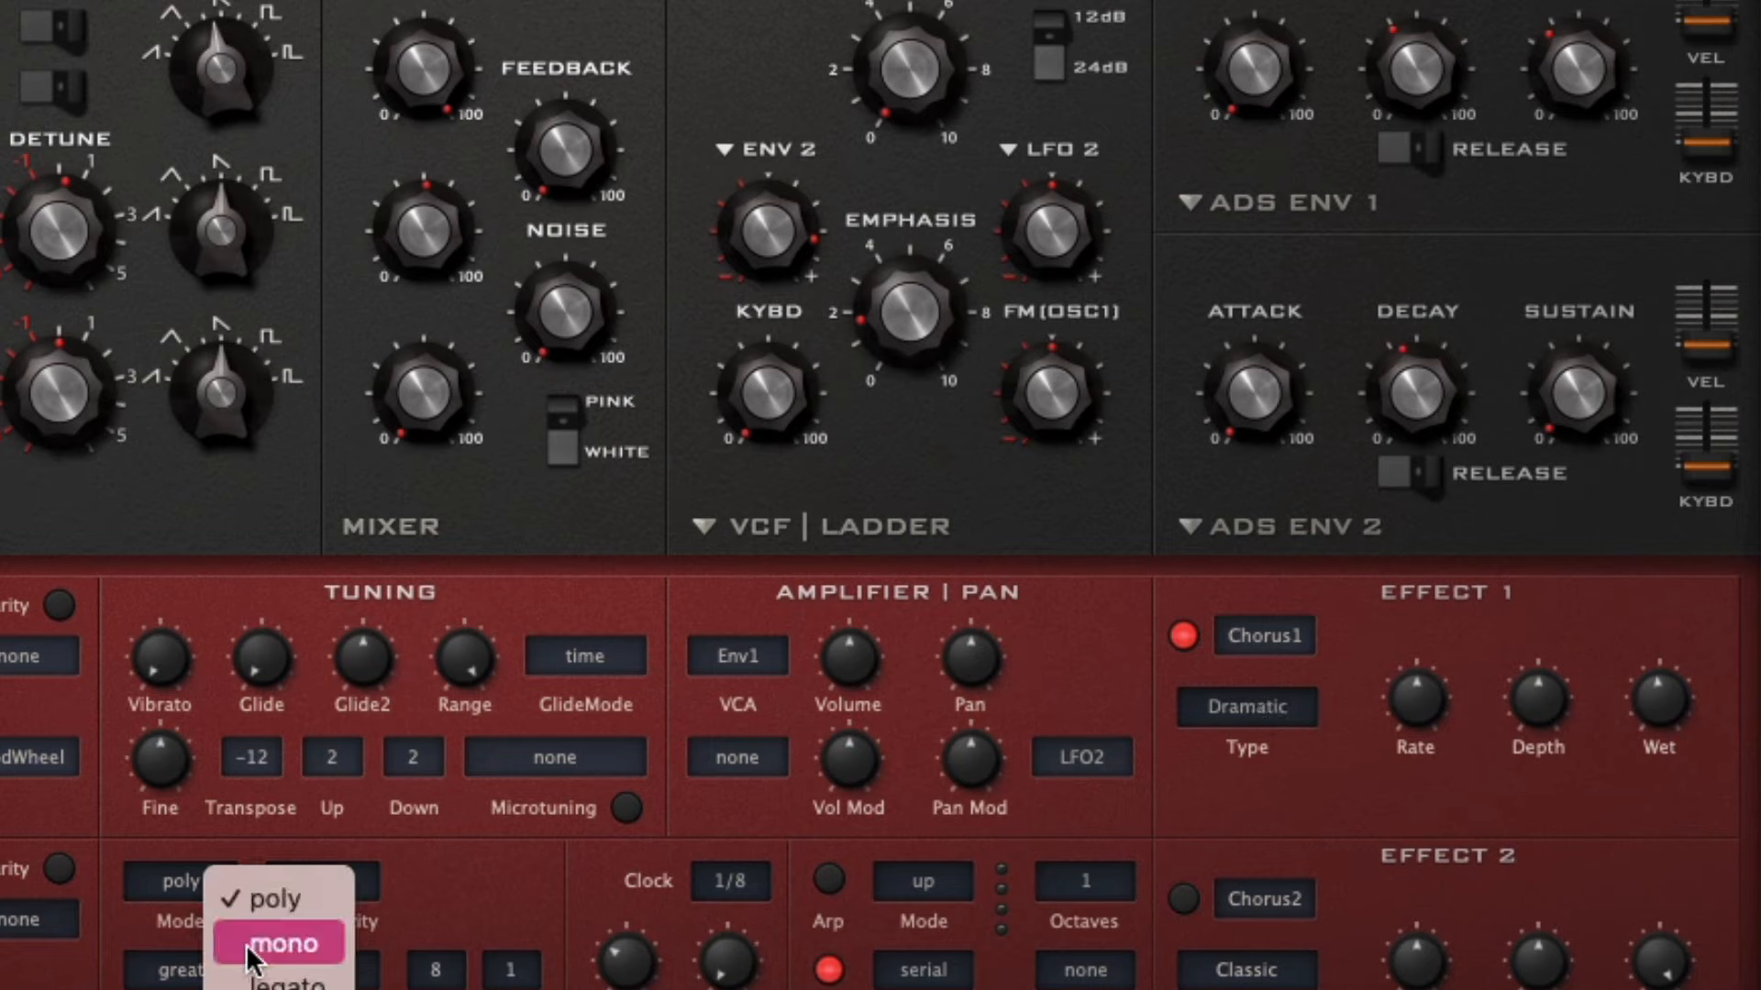
click(275, 944)
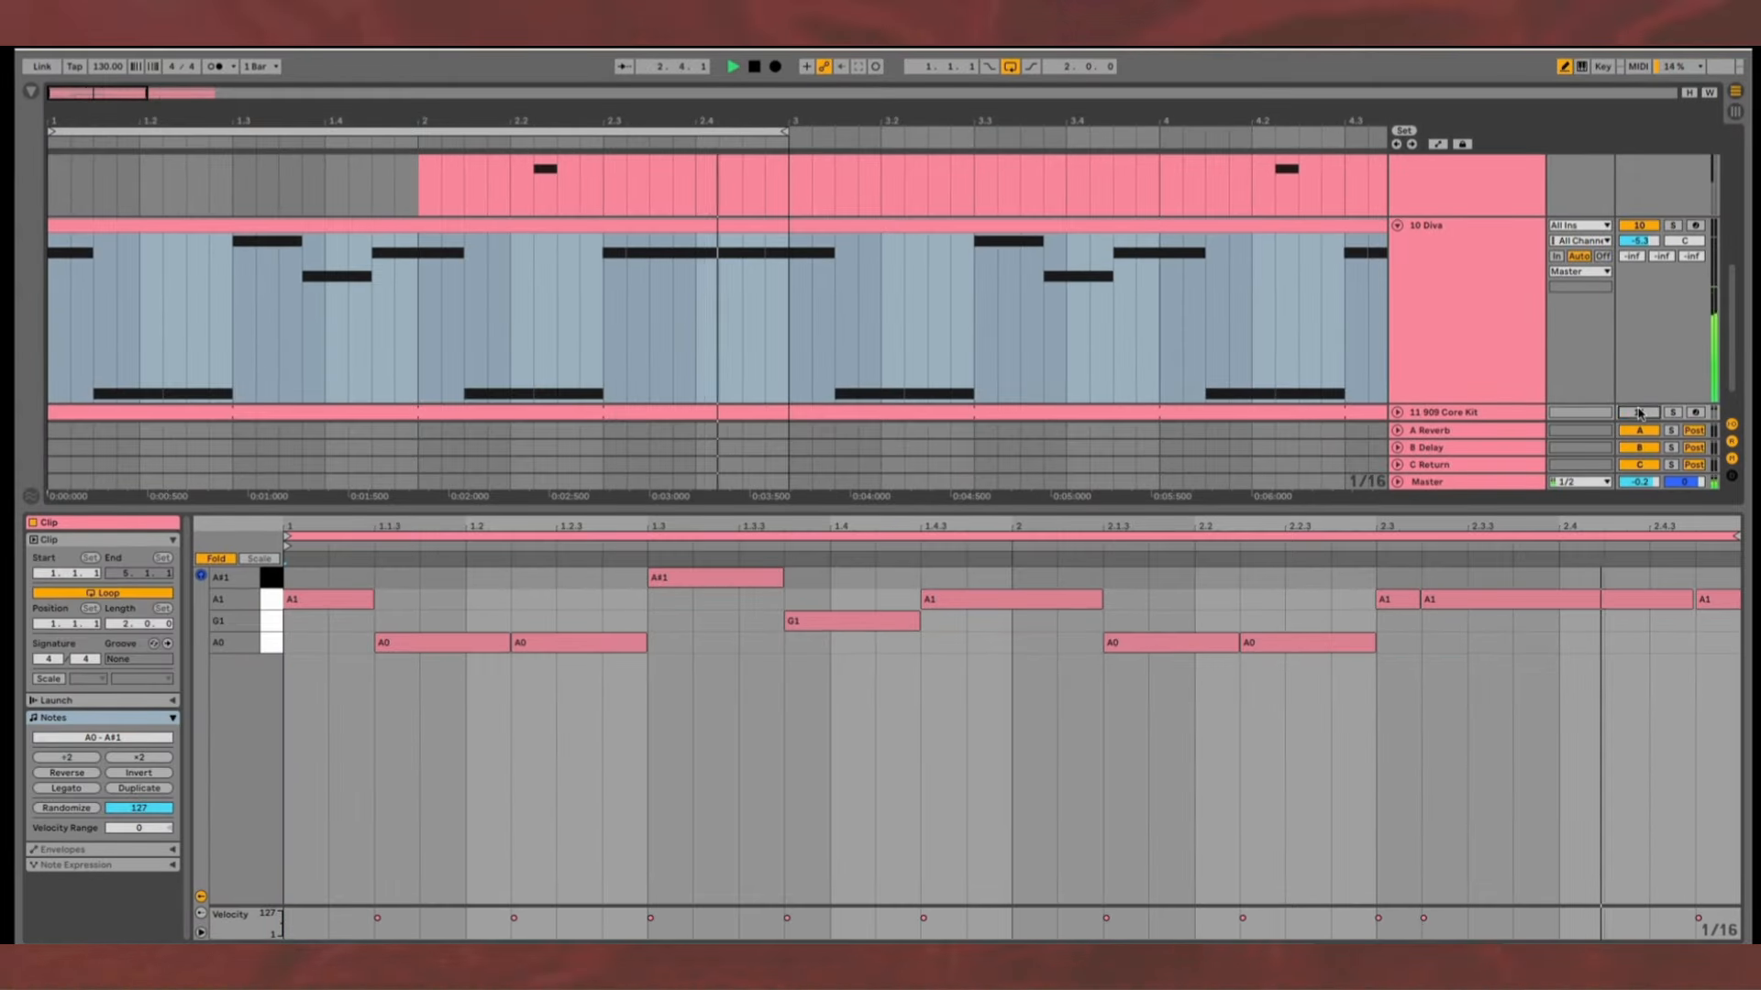
- Unmute the 909 Core Kit track, then reopen Diva and lengthen Env 2's decay slightly
click(1640, 412)
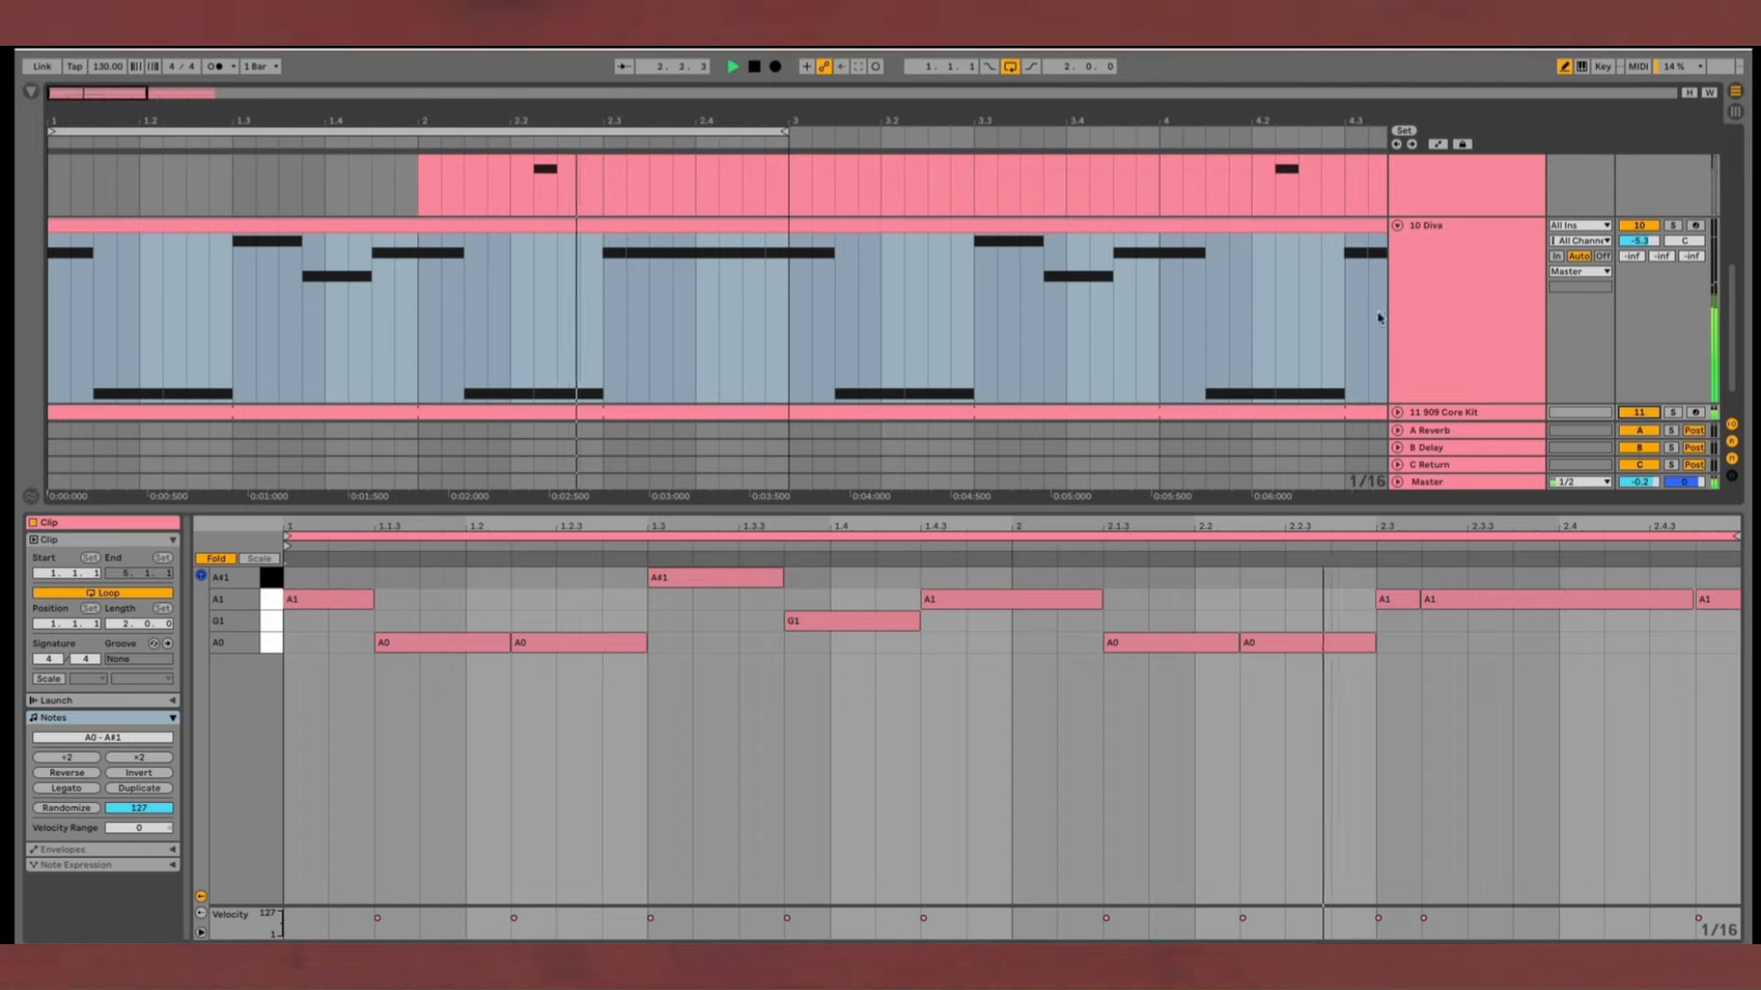
click(1462, 317)
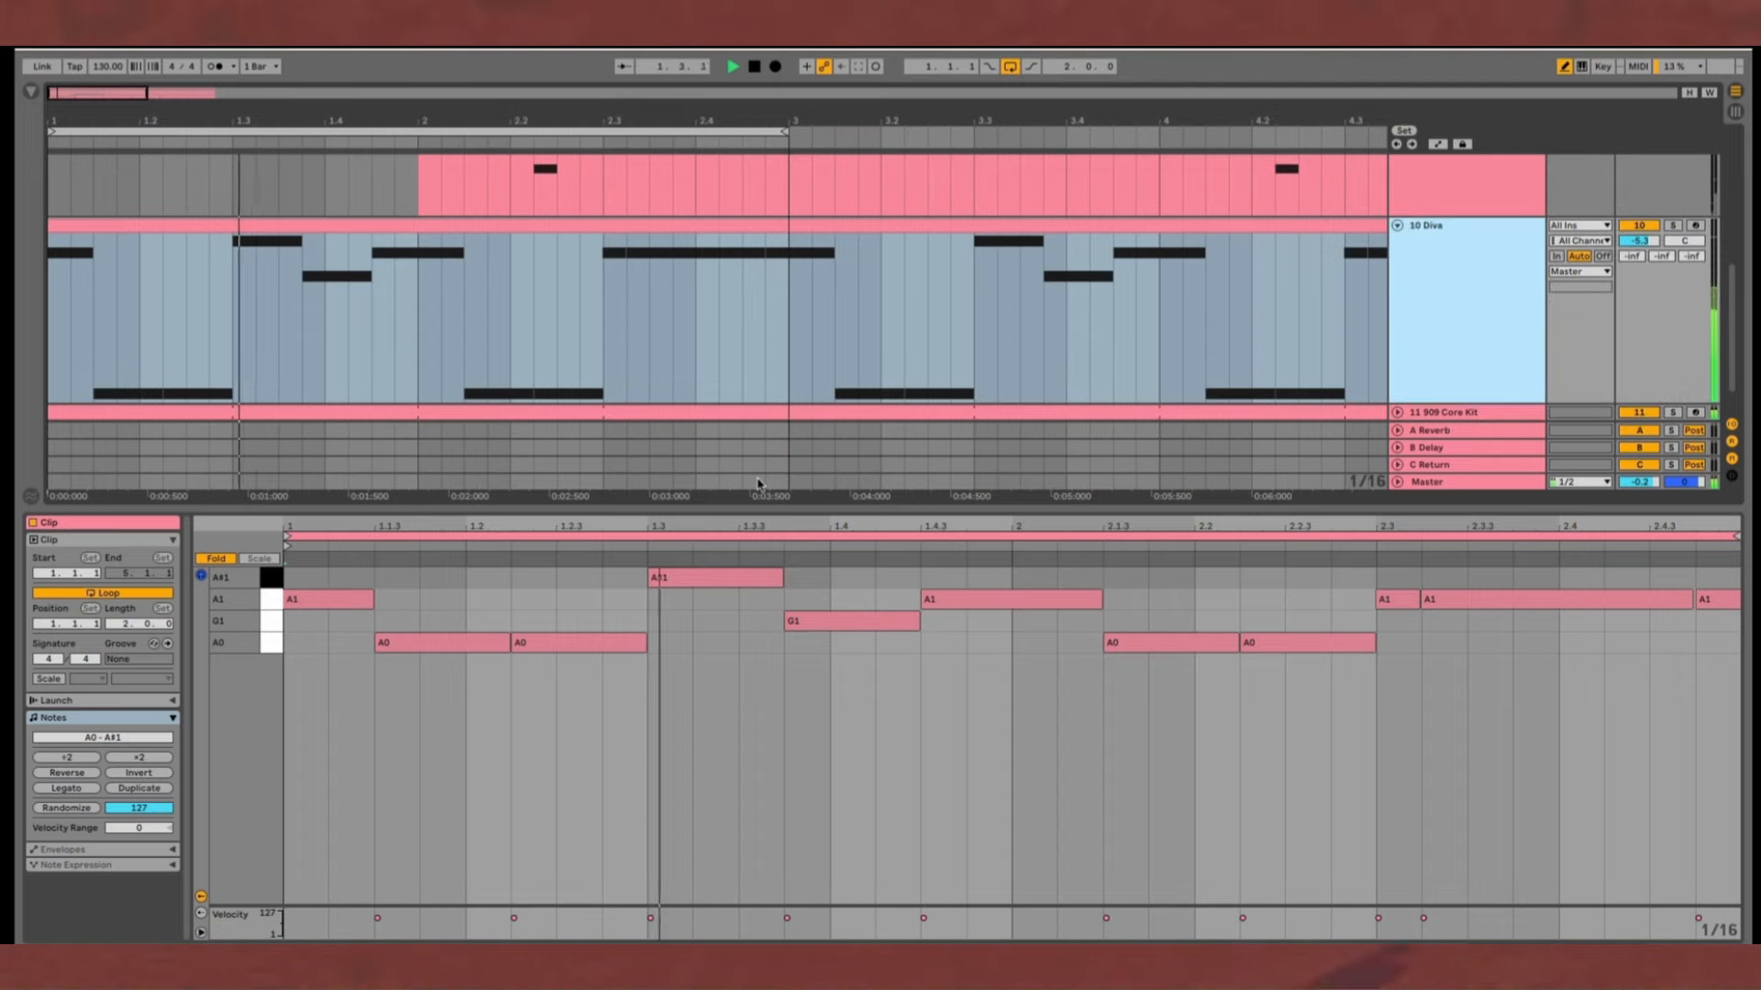
double_click(1450, 318)
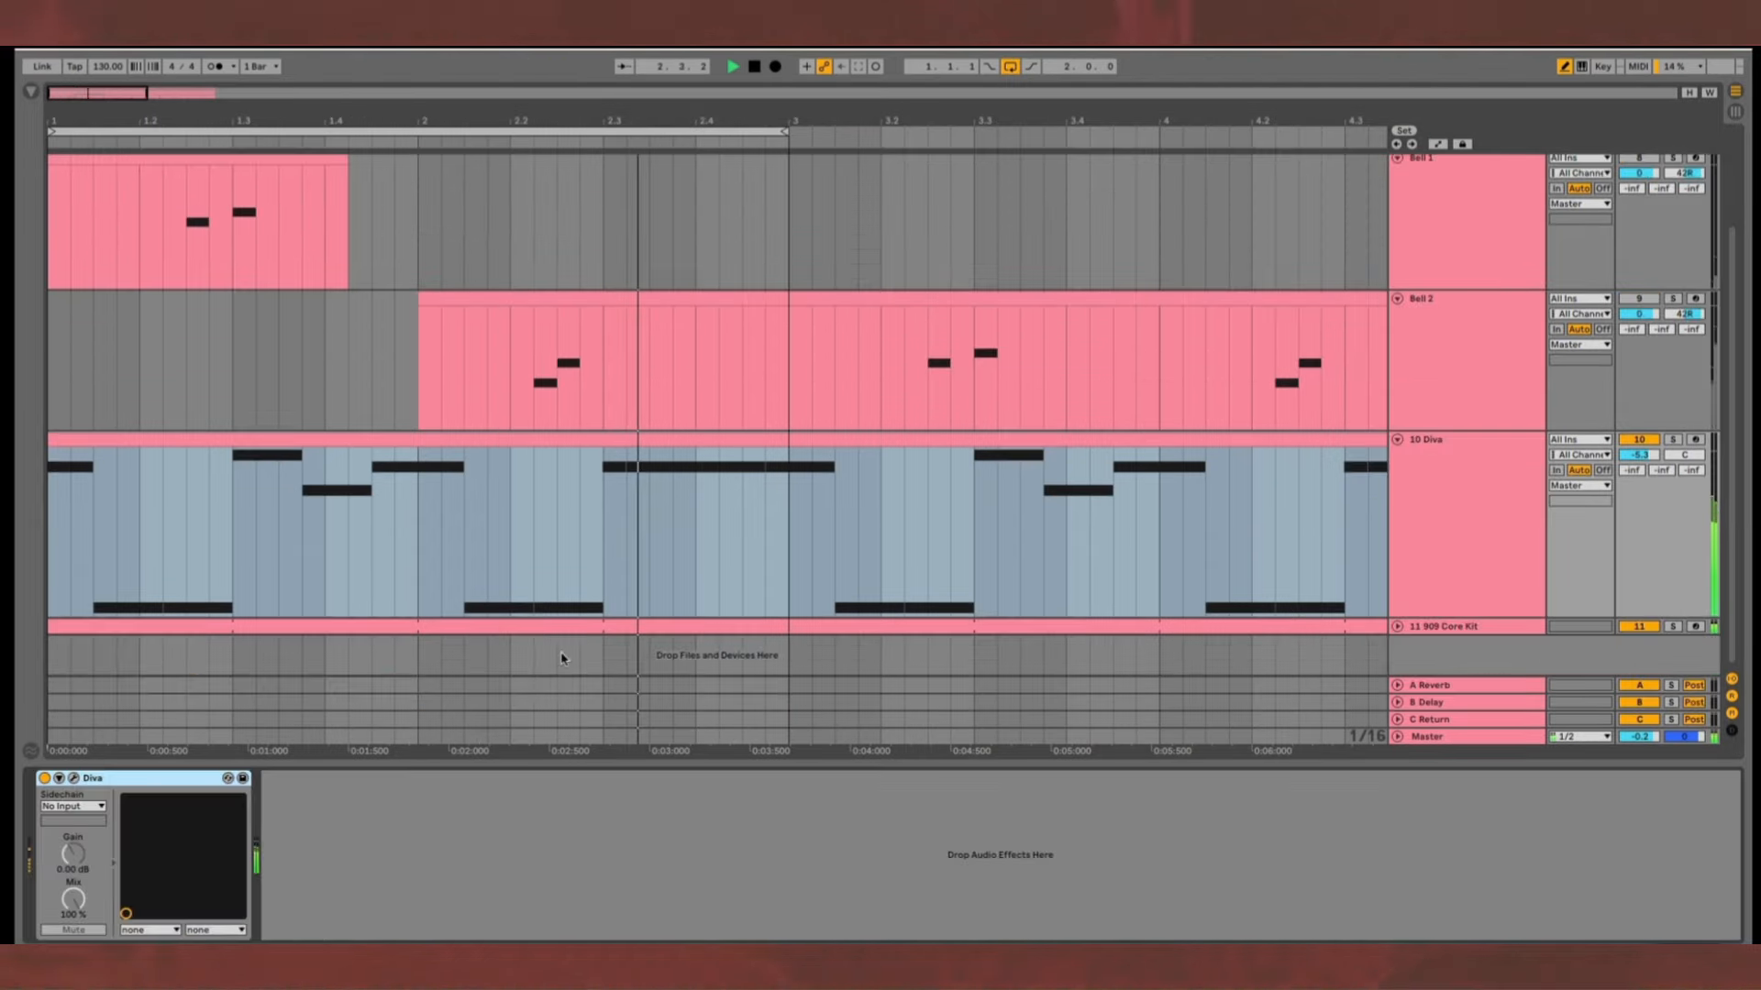
click(74, 779)
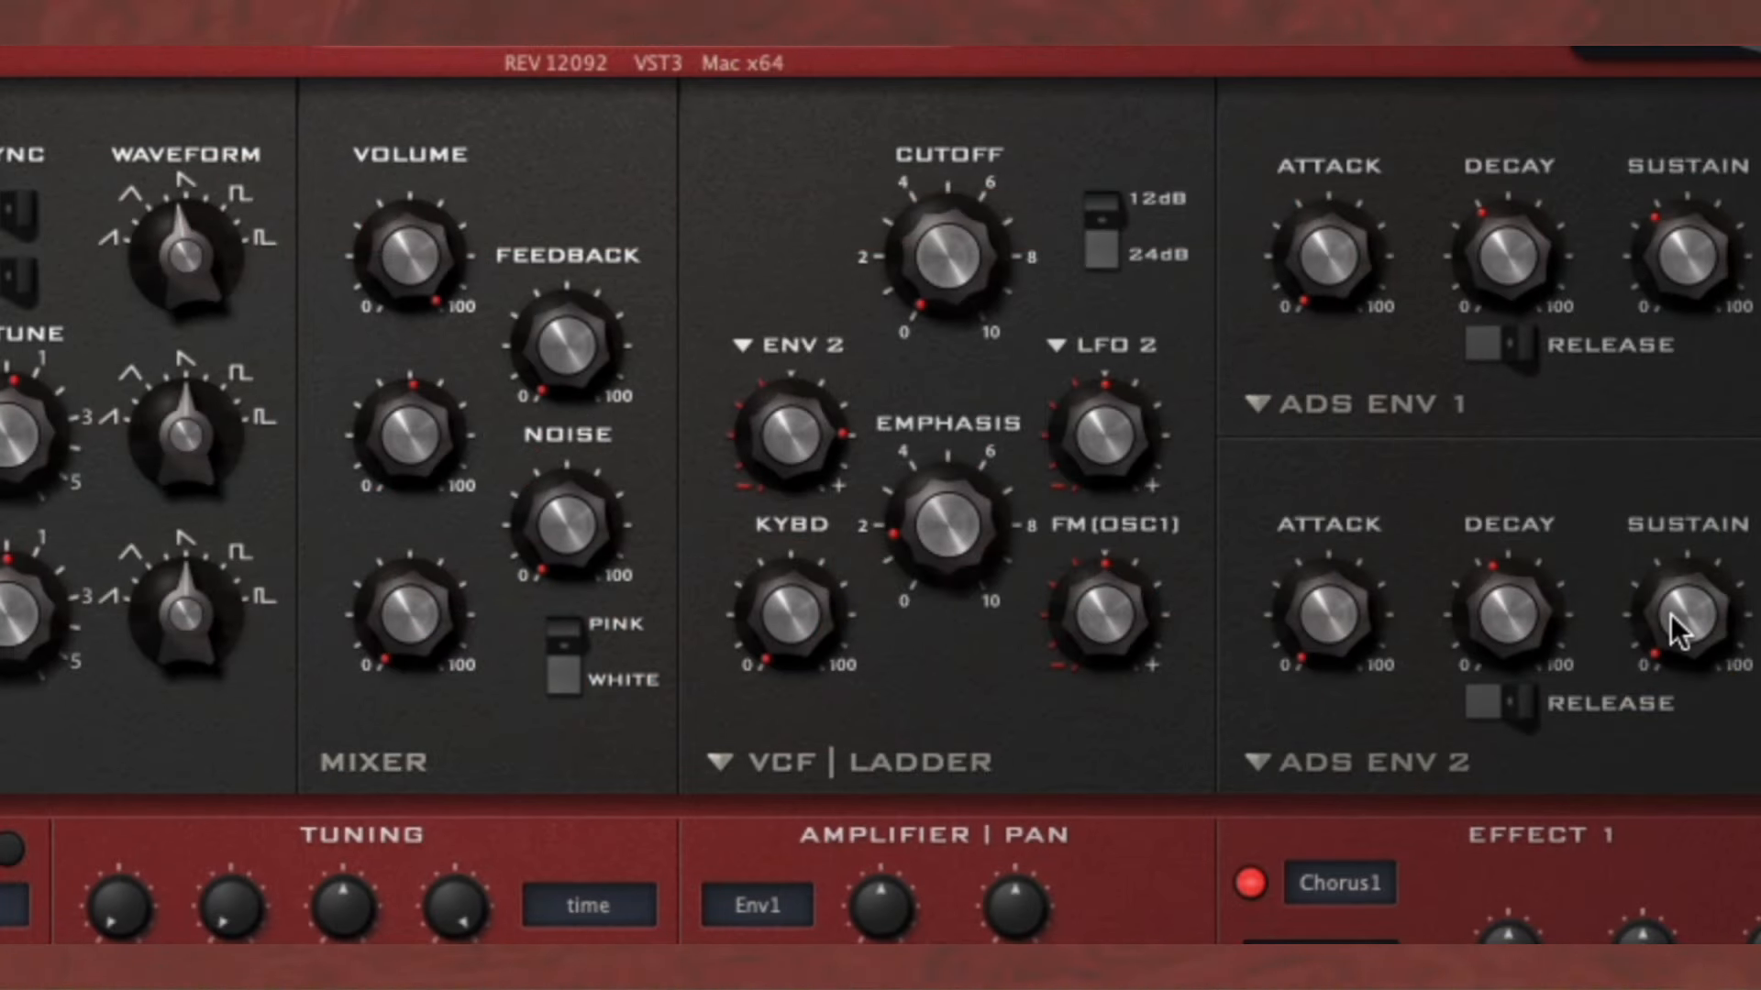
drag(1532, 621, 1529, 610)
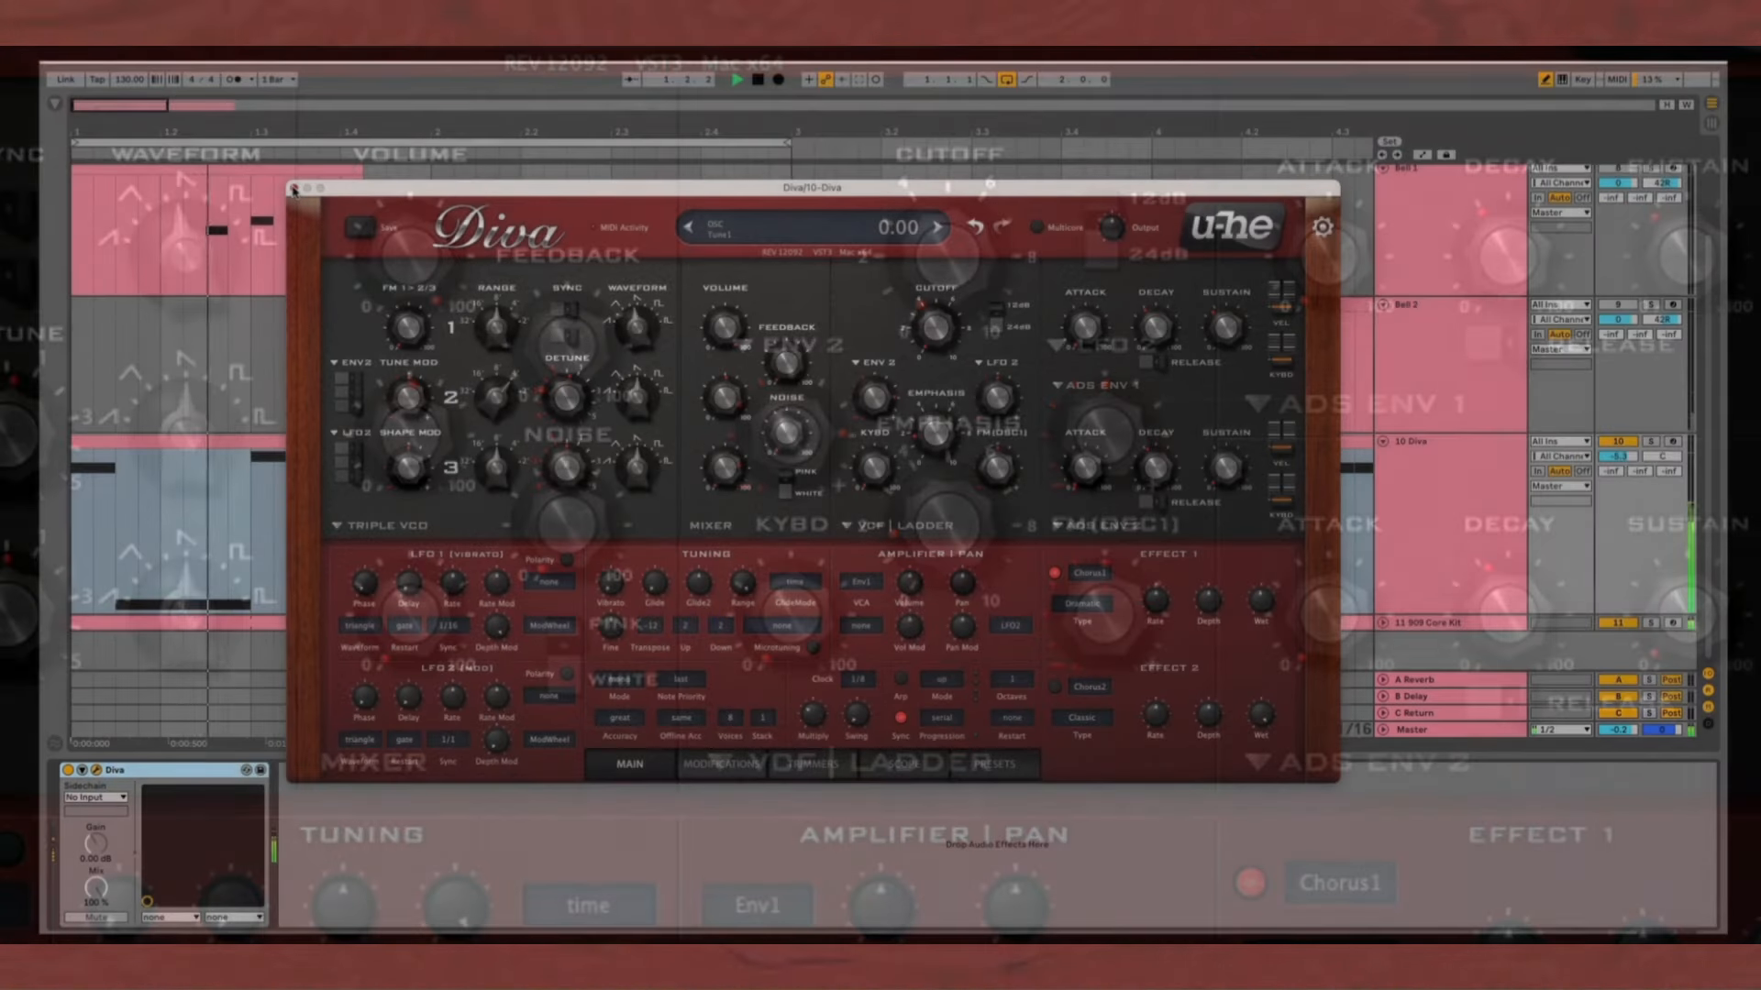
- Close Diva's window, add a Limiter after it on the Diva track, and raise the track's volume slightly
click(294, 189)
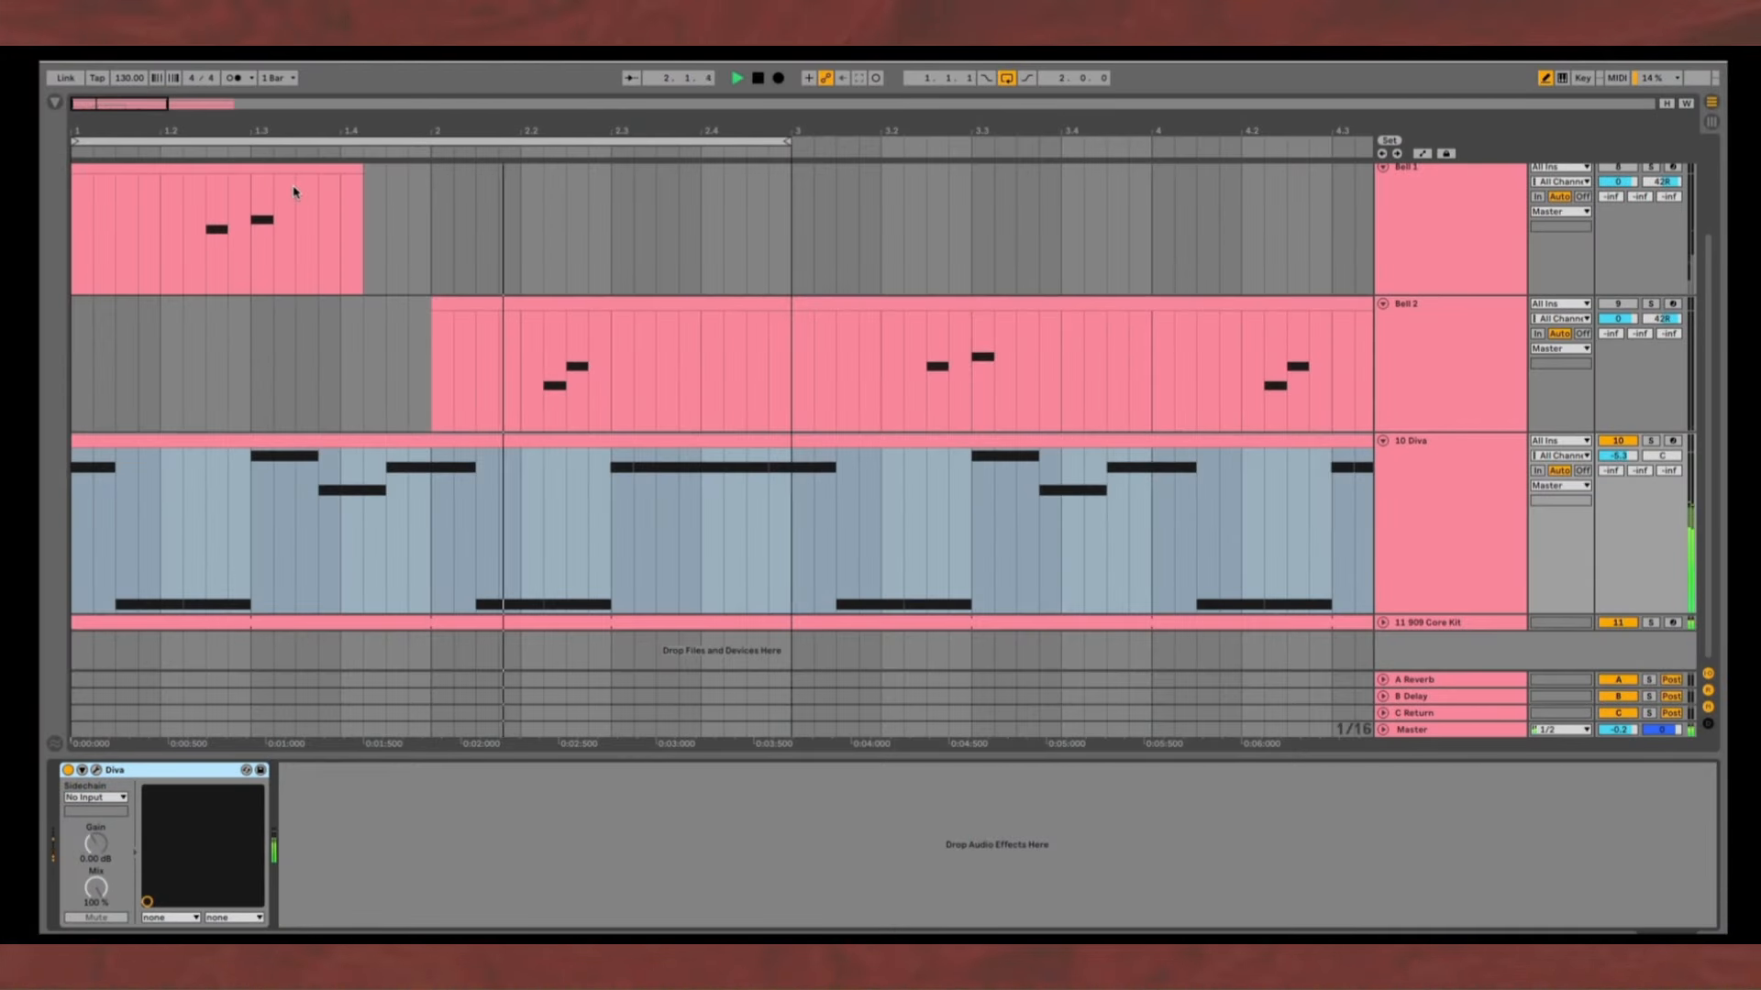
key(ctrl+alt+b)
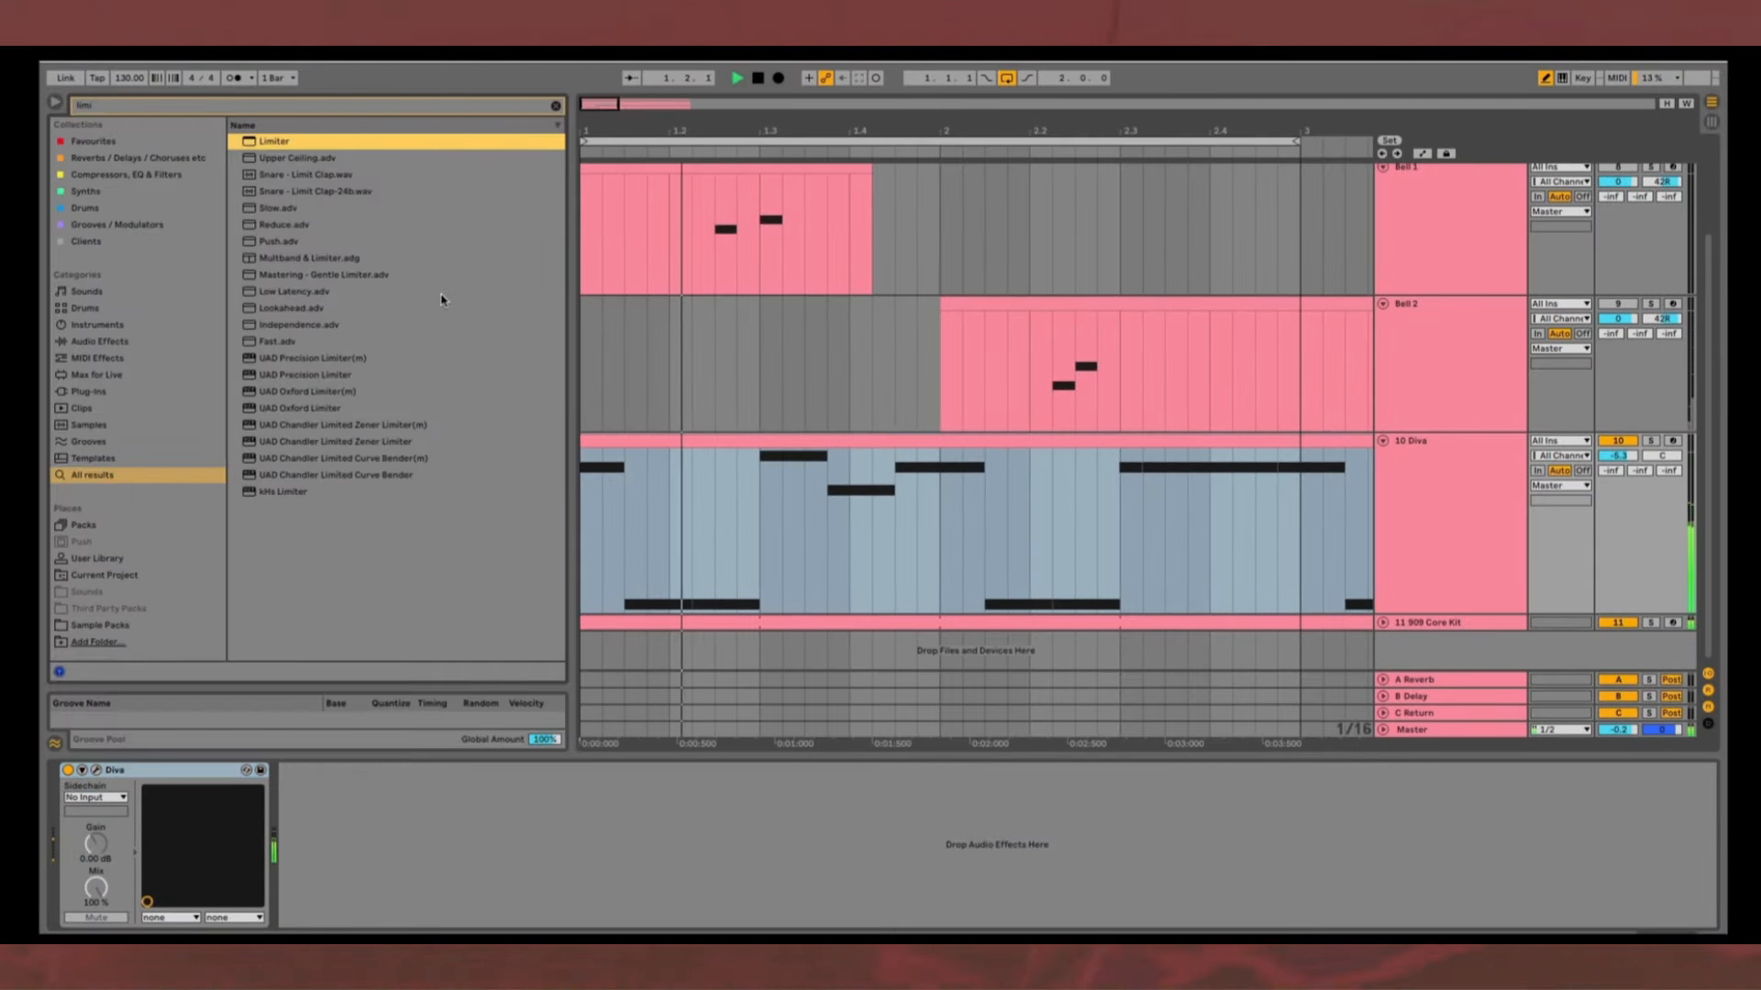
drag(273, 141, 313, 814)
key(ctrl+alt+b)
key(ctrl+alt+l)
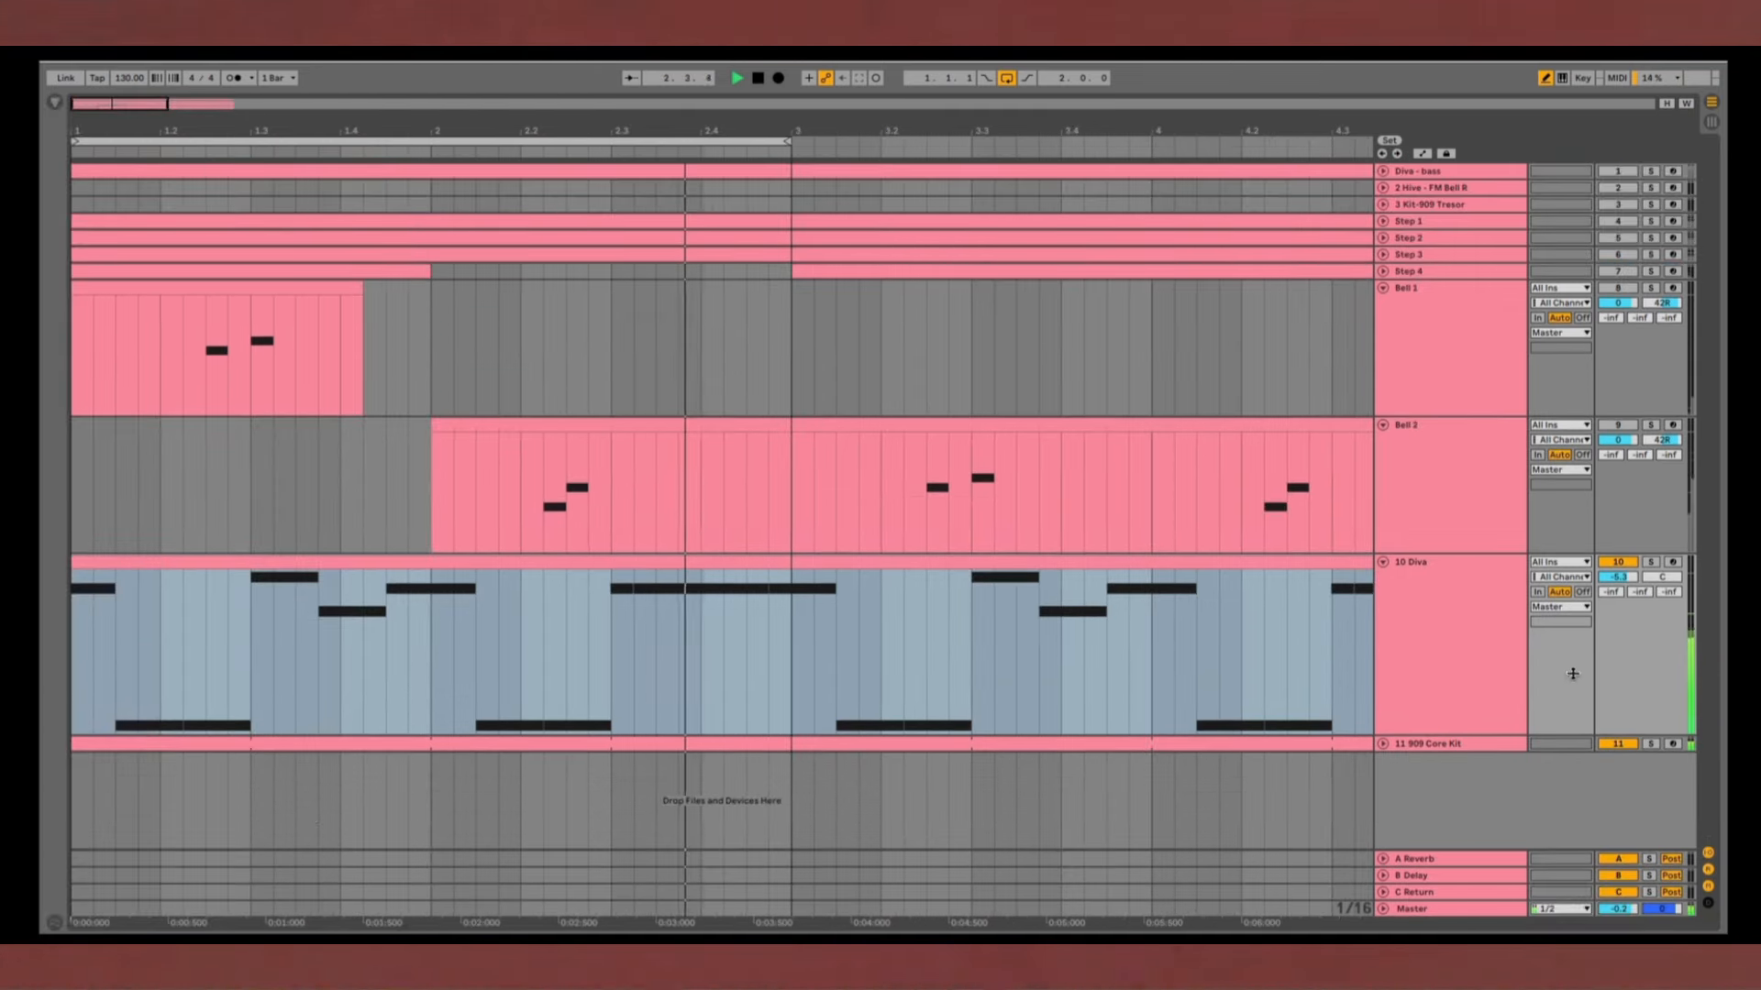
drag(1625, 581, 1625, 578)
click(1438, 490)
shift+click(1428, 354)
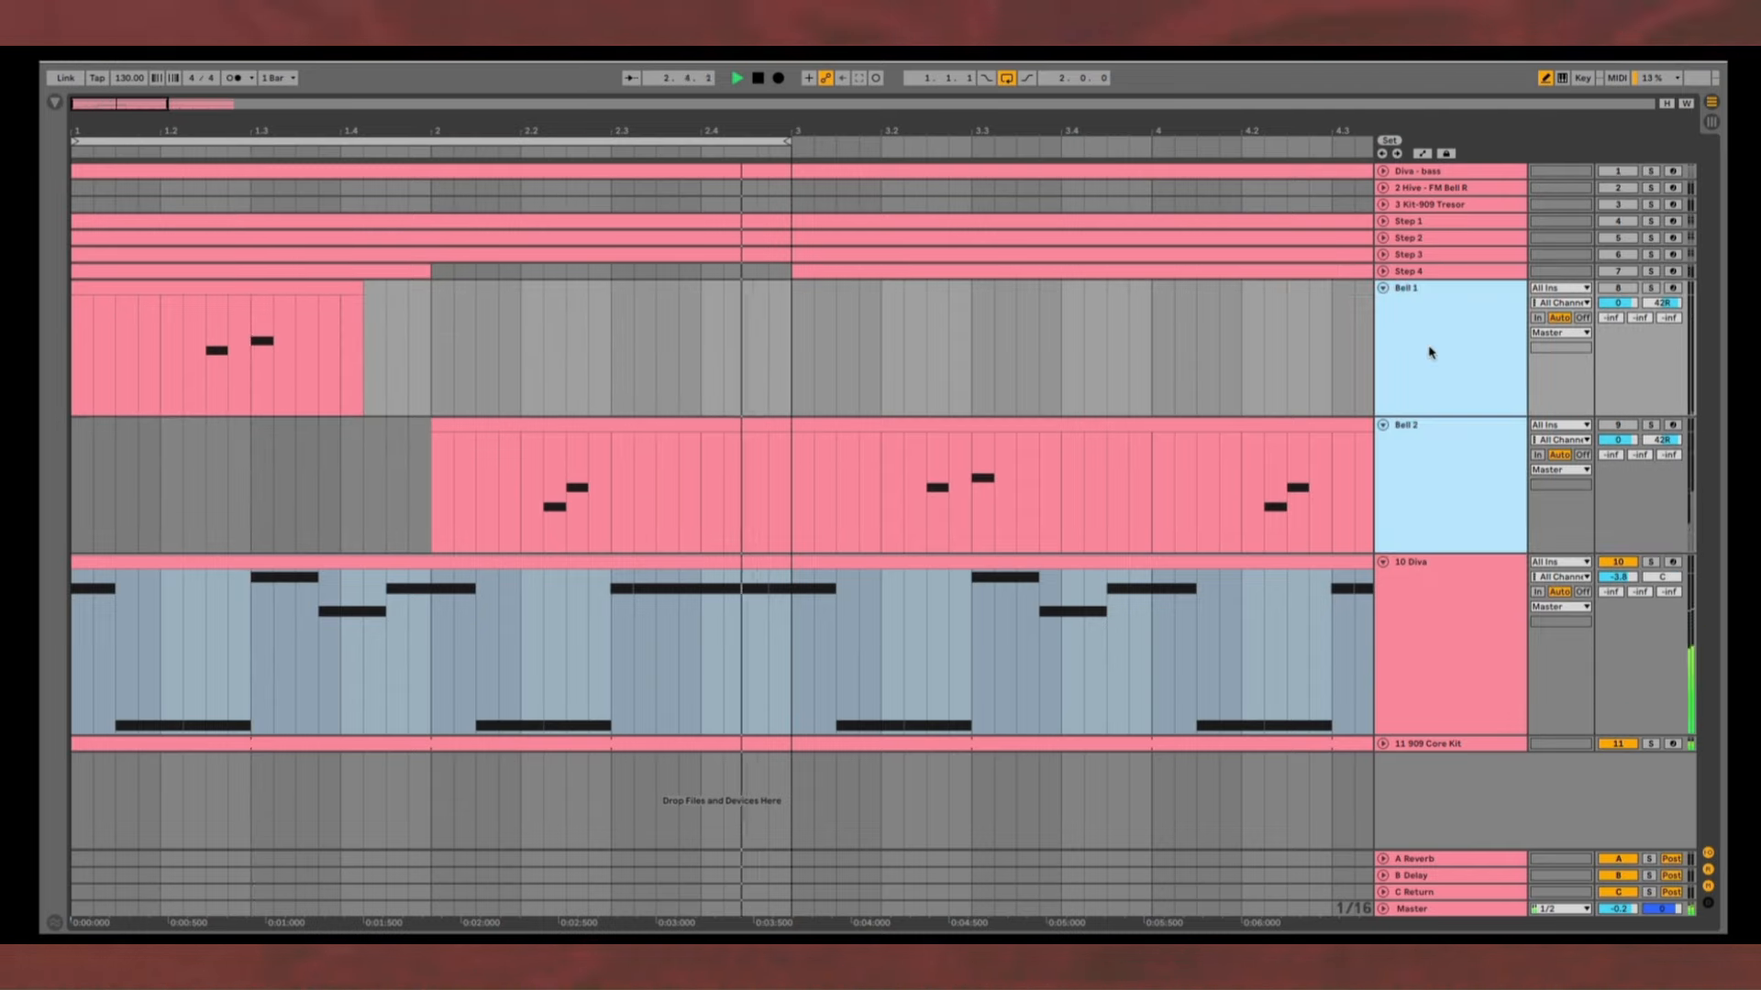
key(super+alt+g)
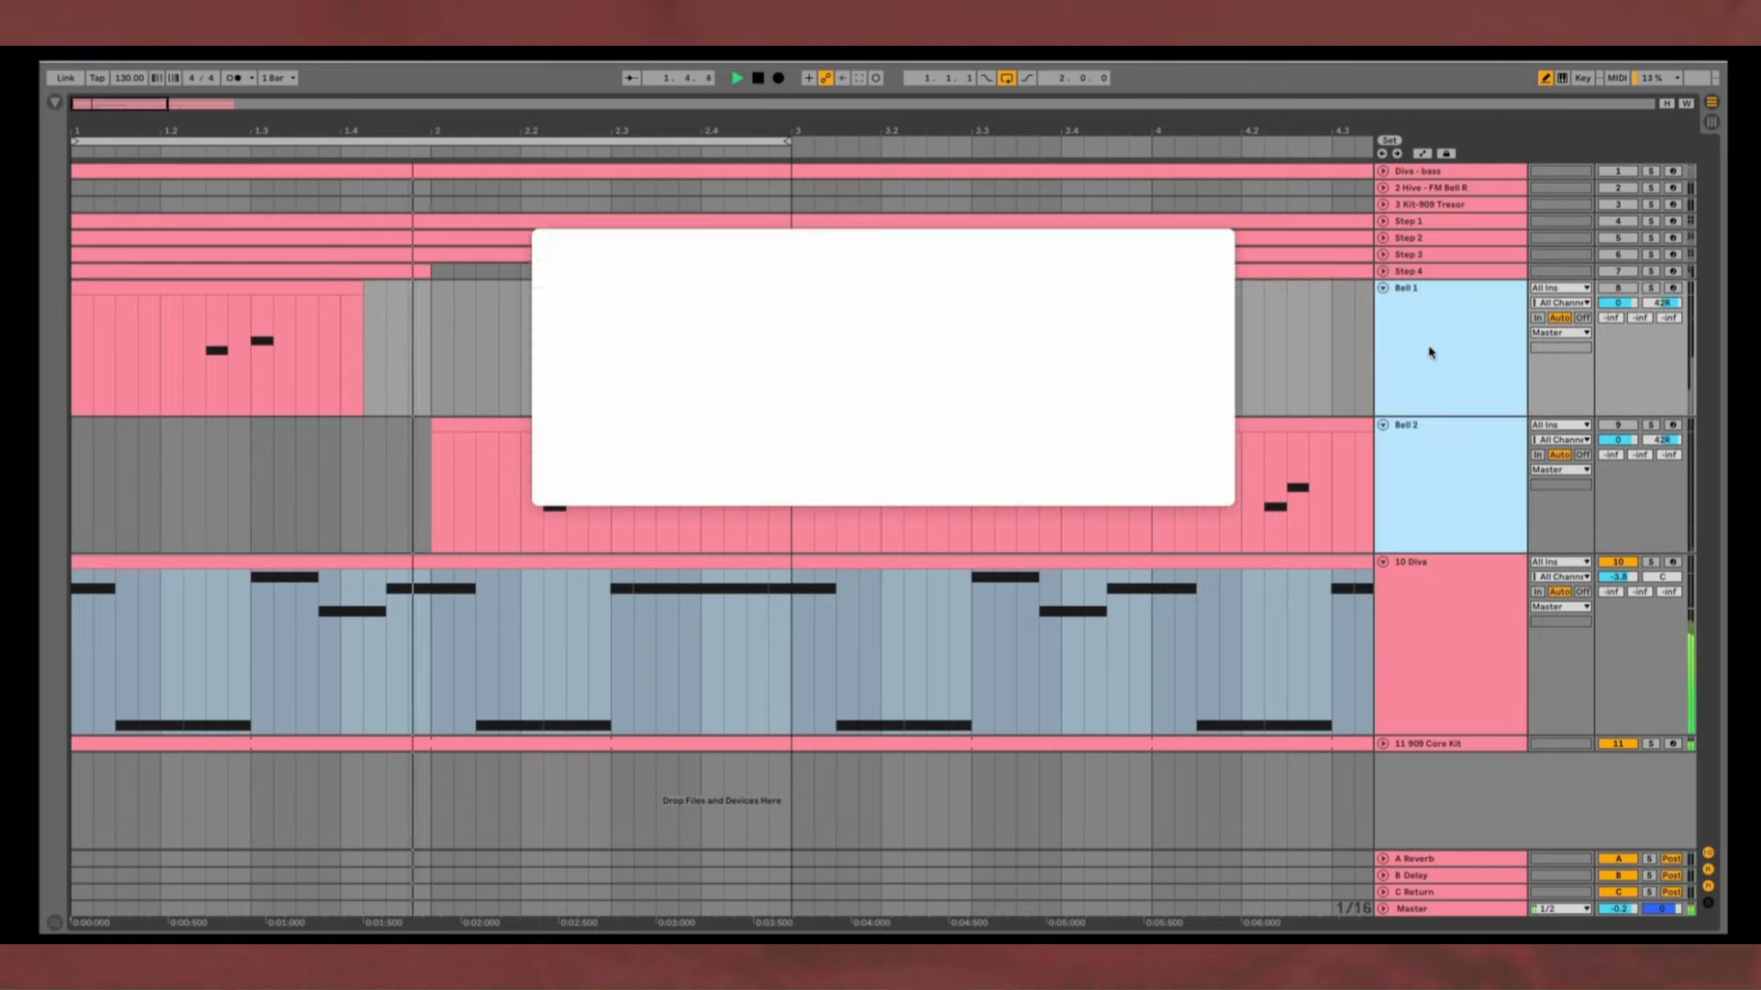
key(Escape)
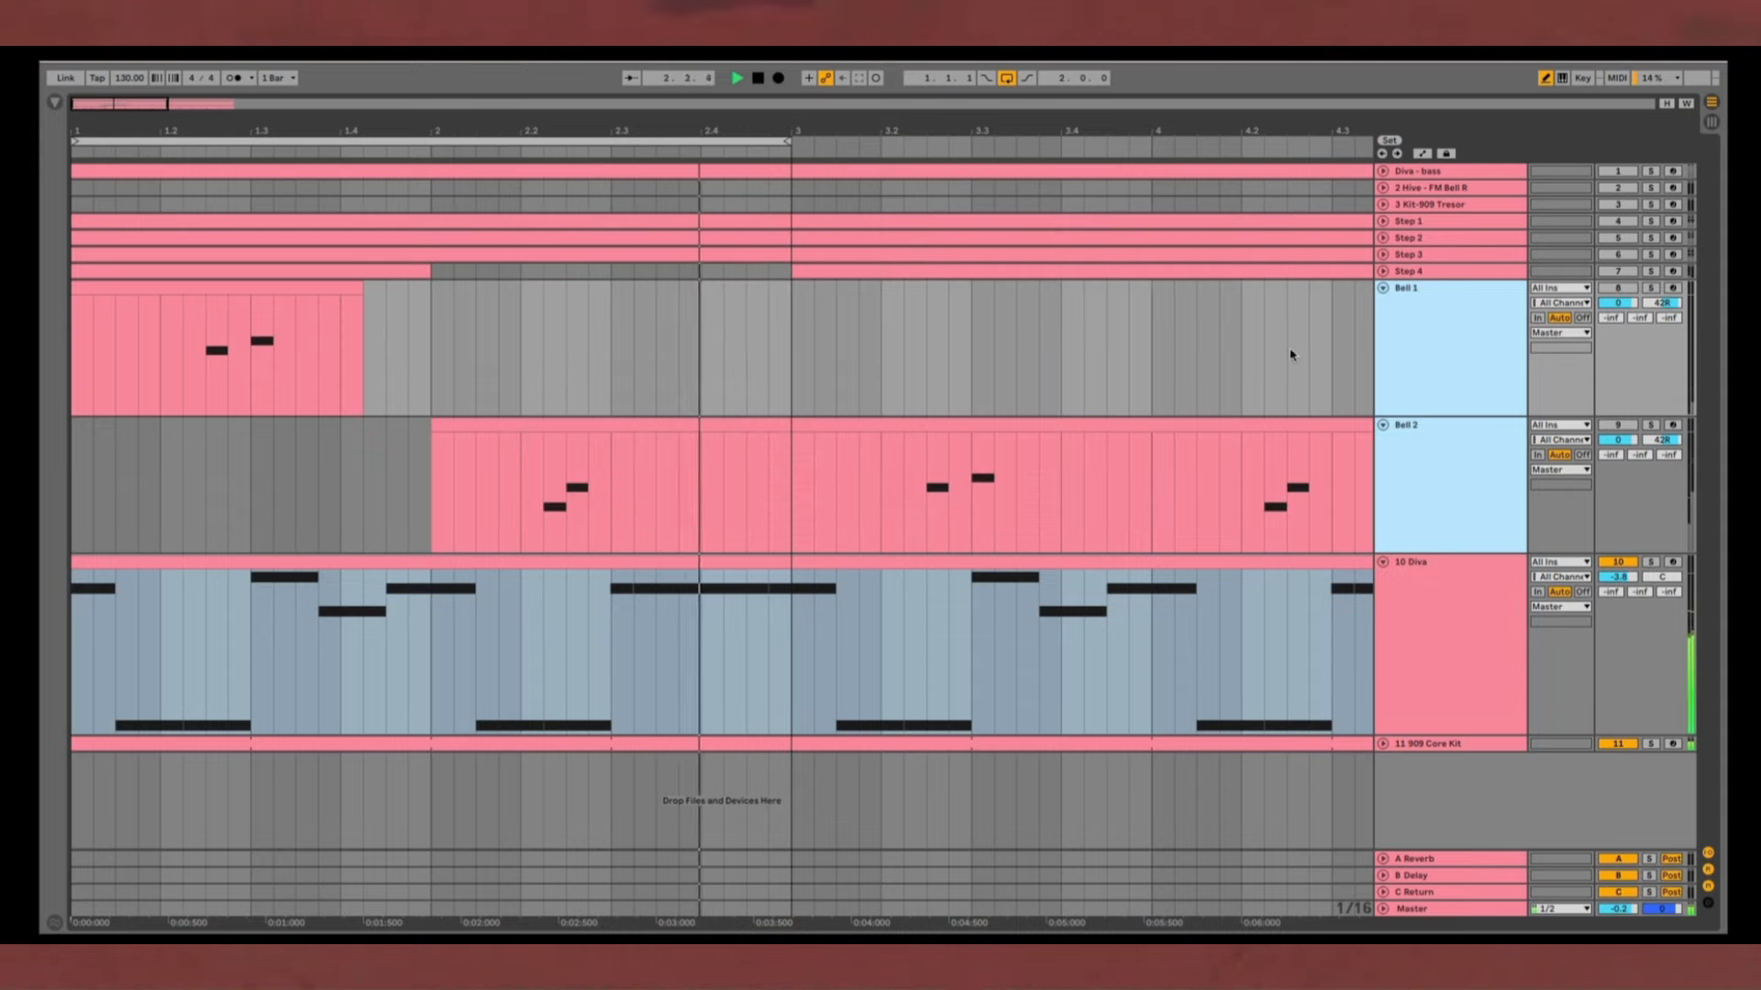
- Group the Bell 1 and Bell 2 tracks and unmute both of them
click(1447, 448)
click(1442, 367)
shift+click(1440, 459)
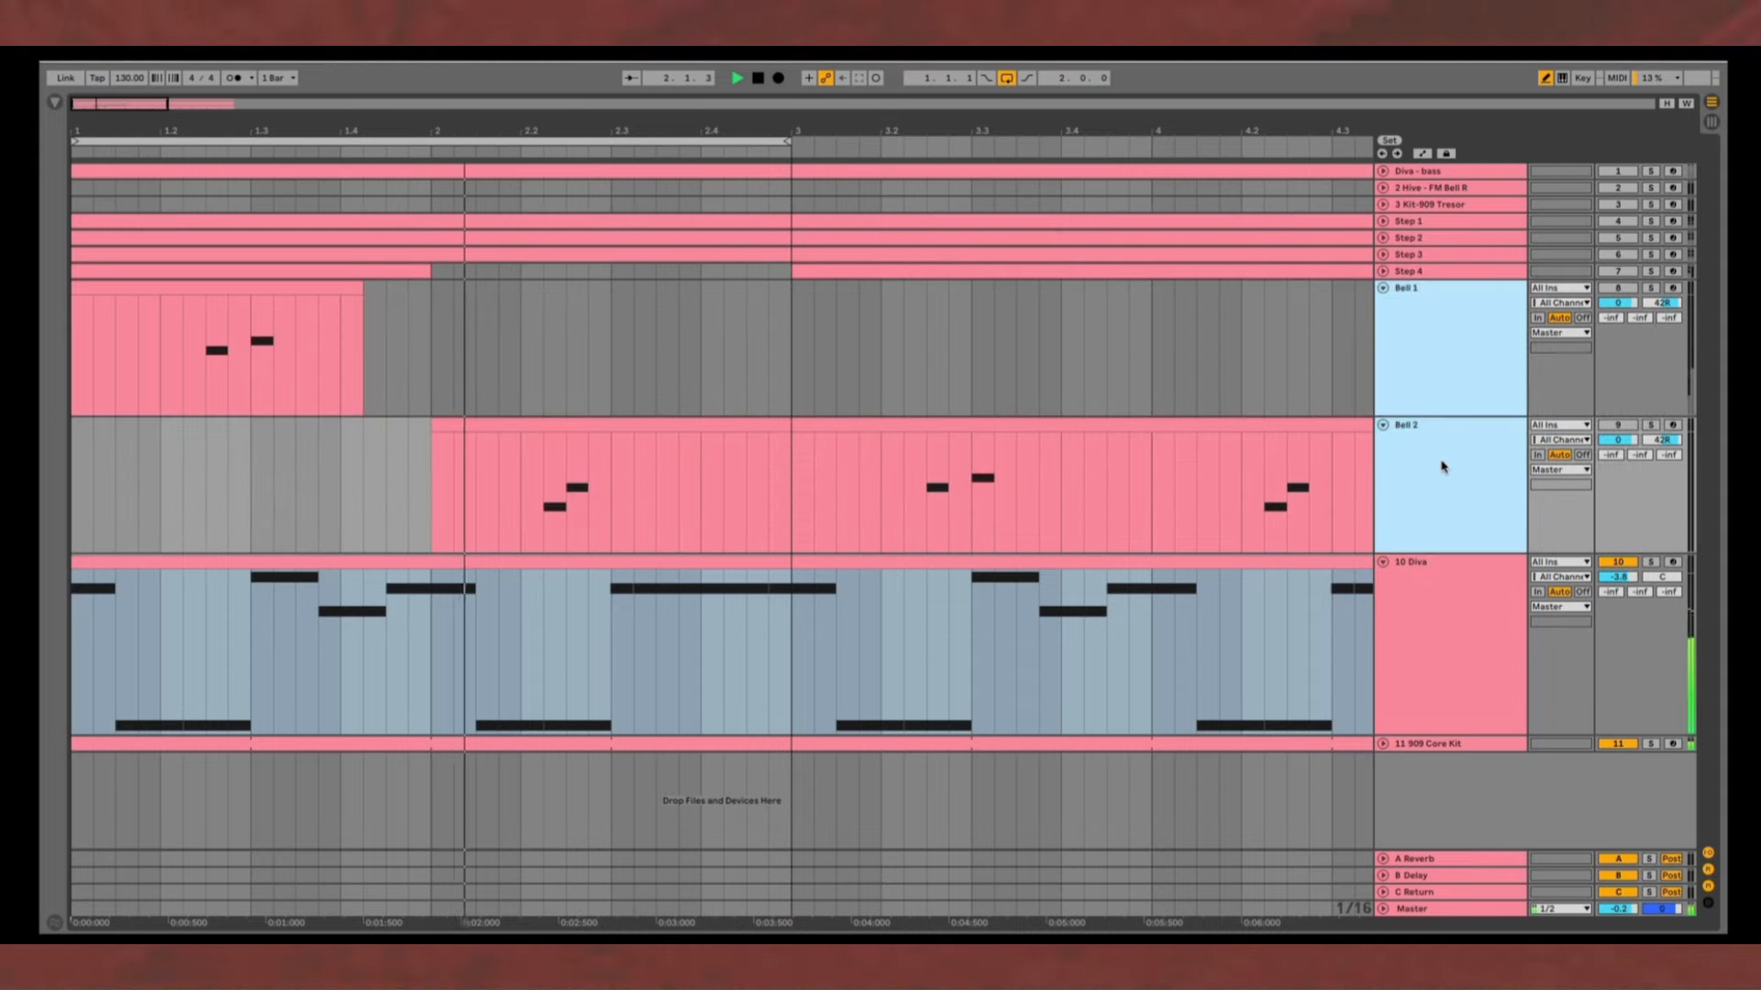
key(ctrl+g)
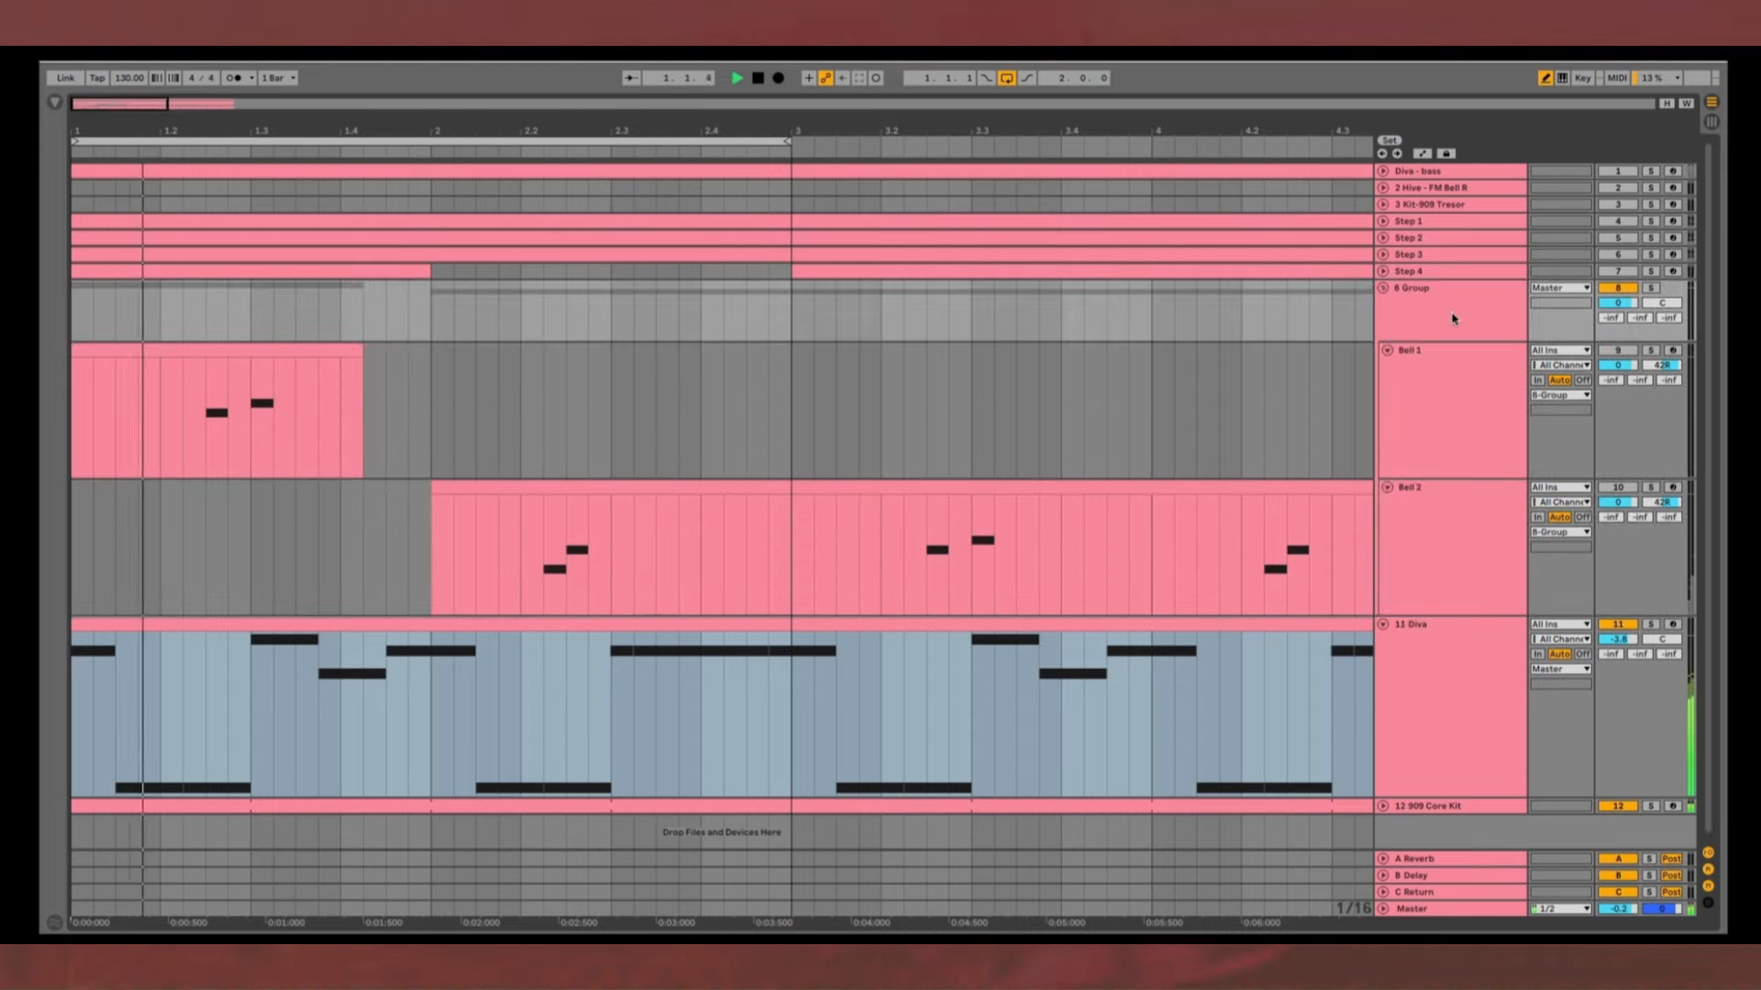
click(1618, 351)
click(1617, 490)
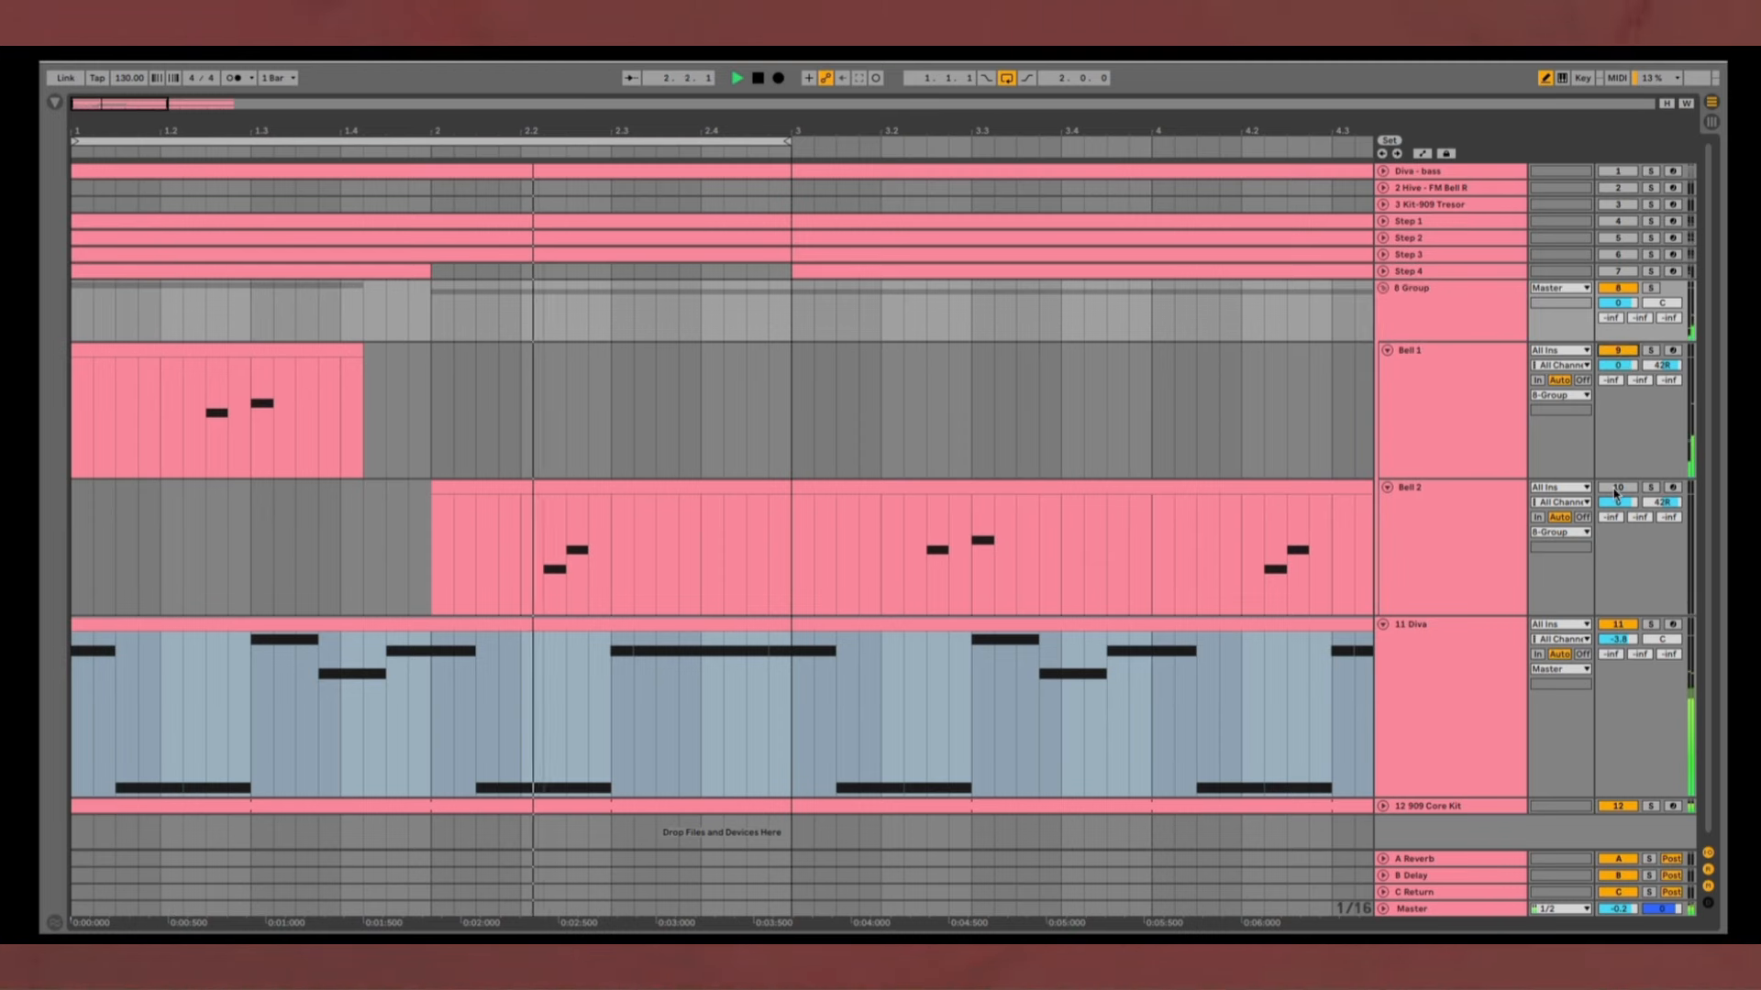
- Lower the bell group's volume to about -1.6 dB and pan Bell 1 to 47L
key(Tab)
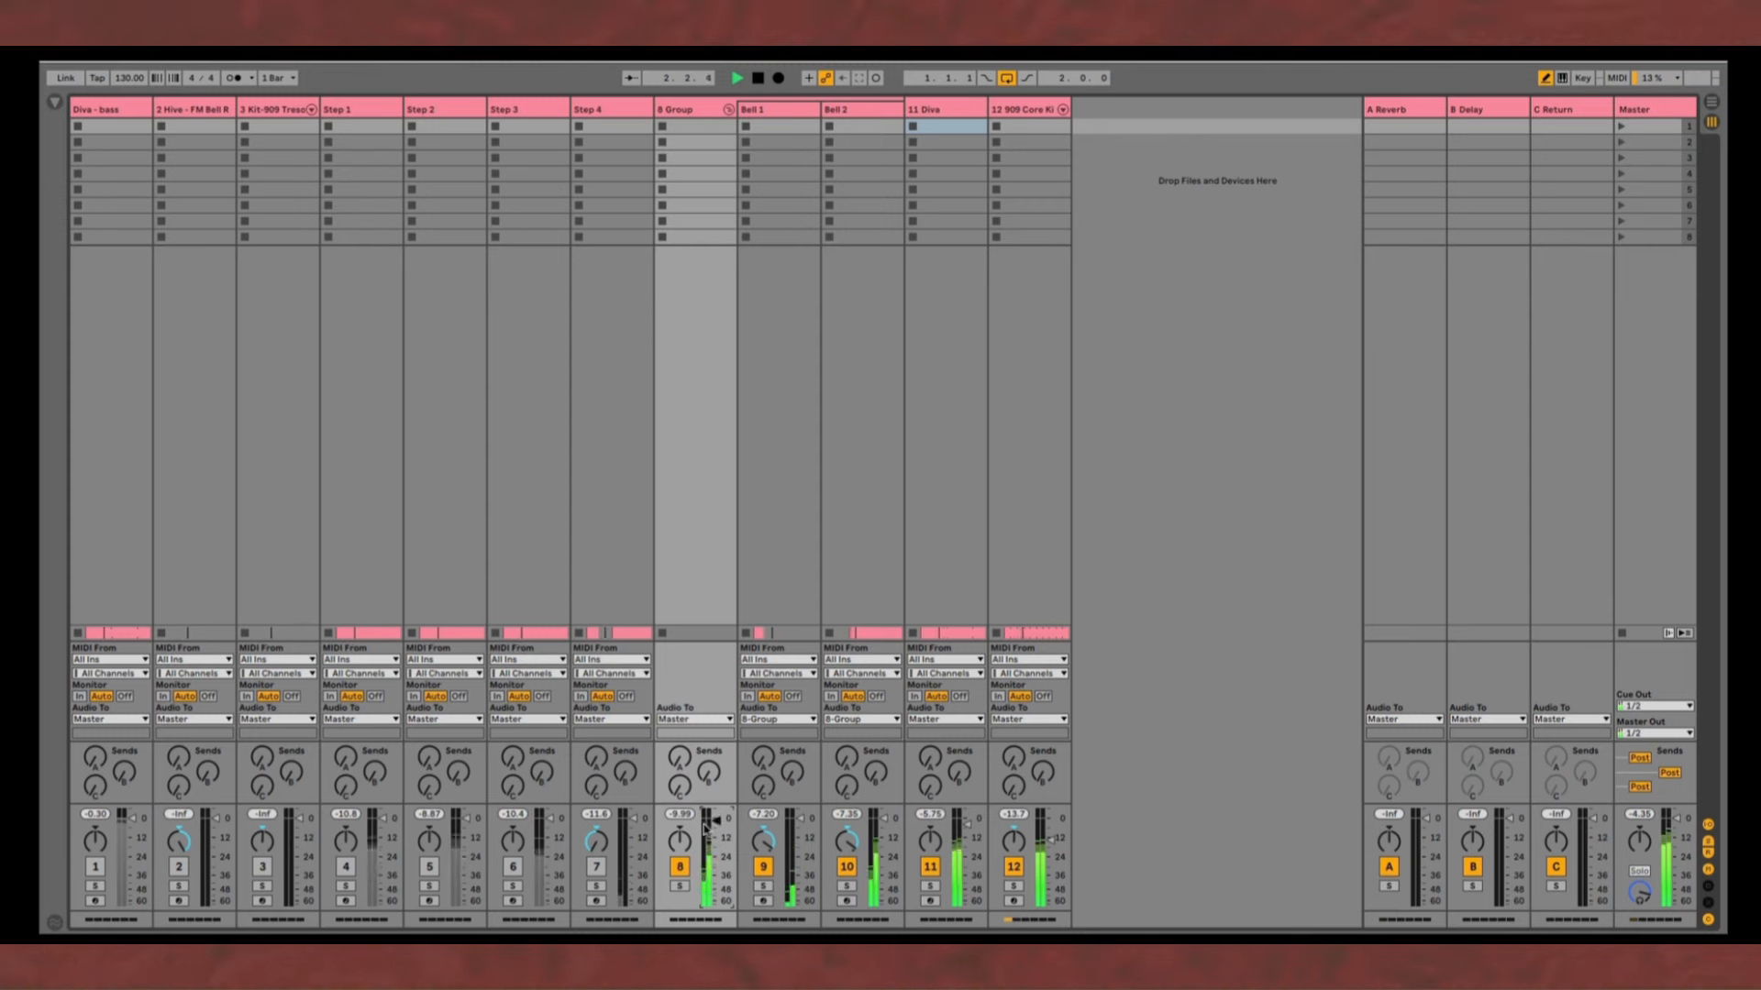
key(Tab)
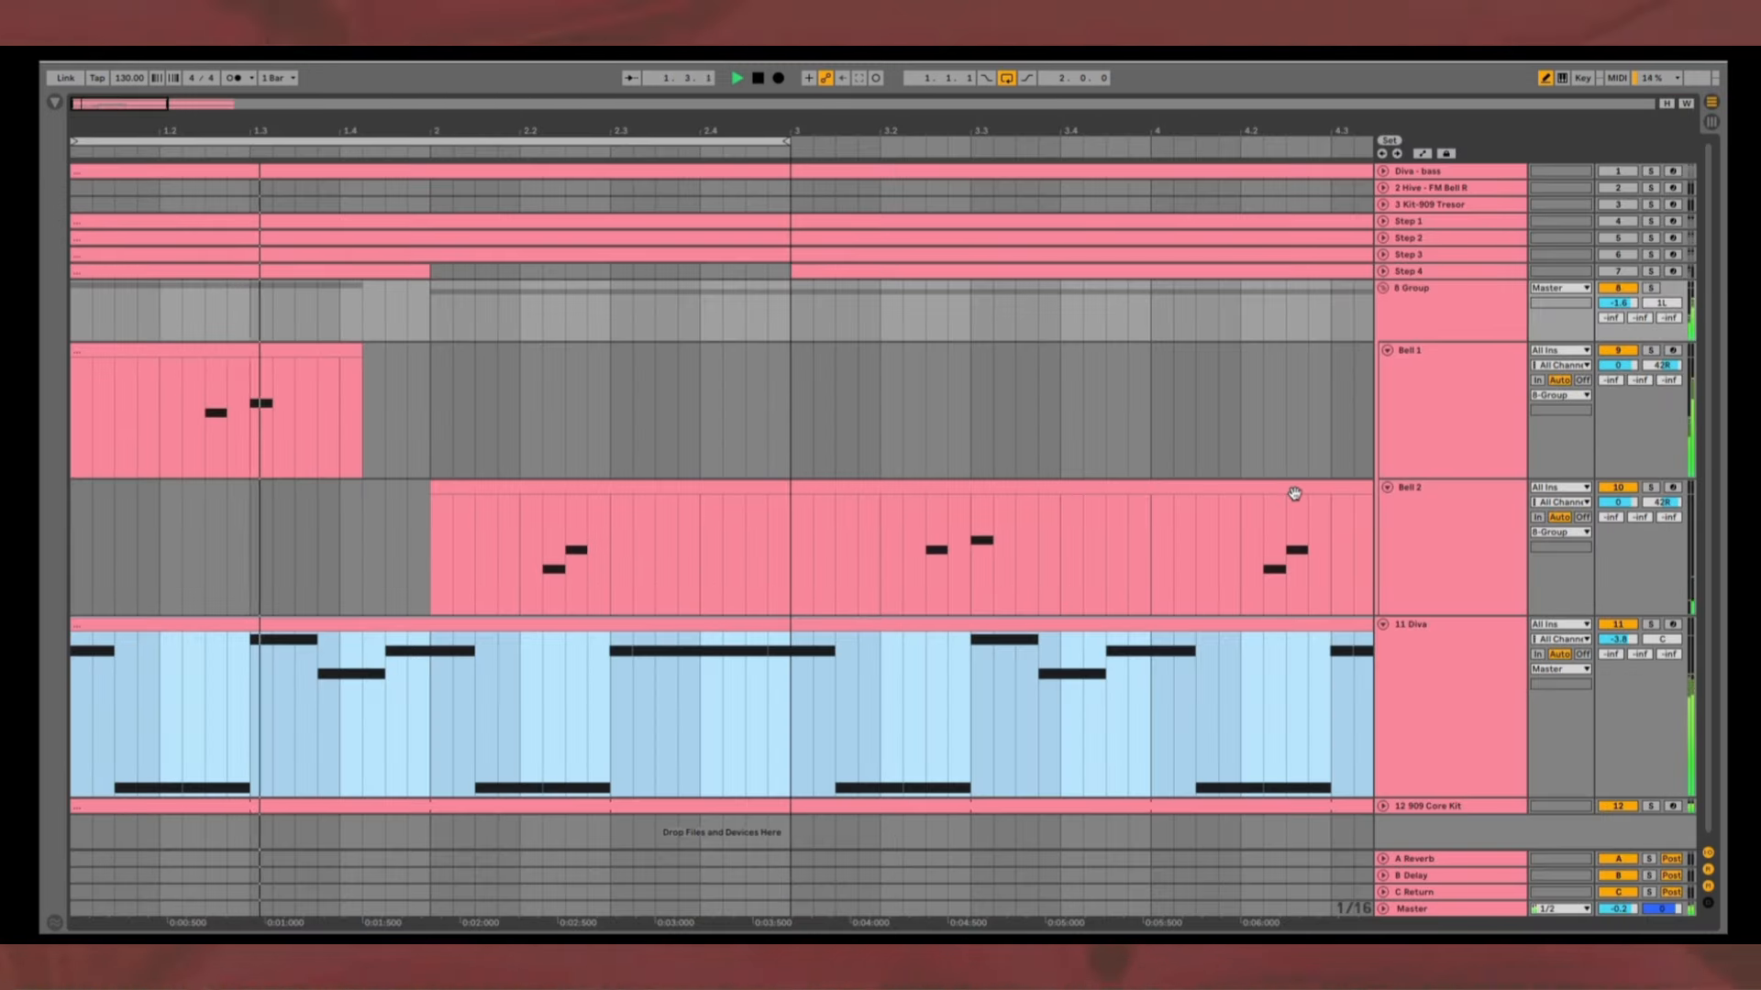
drag(1654, 367, 1653, 449)
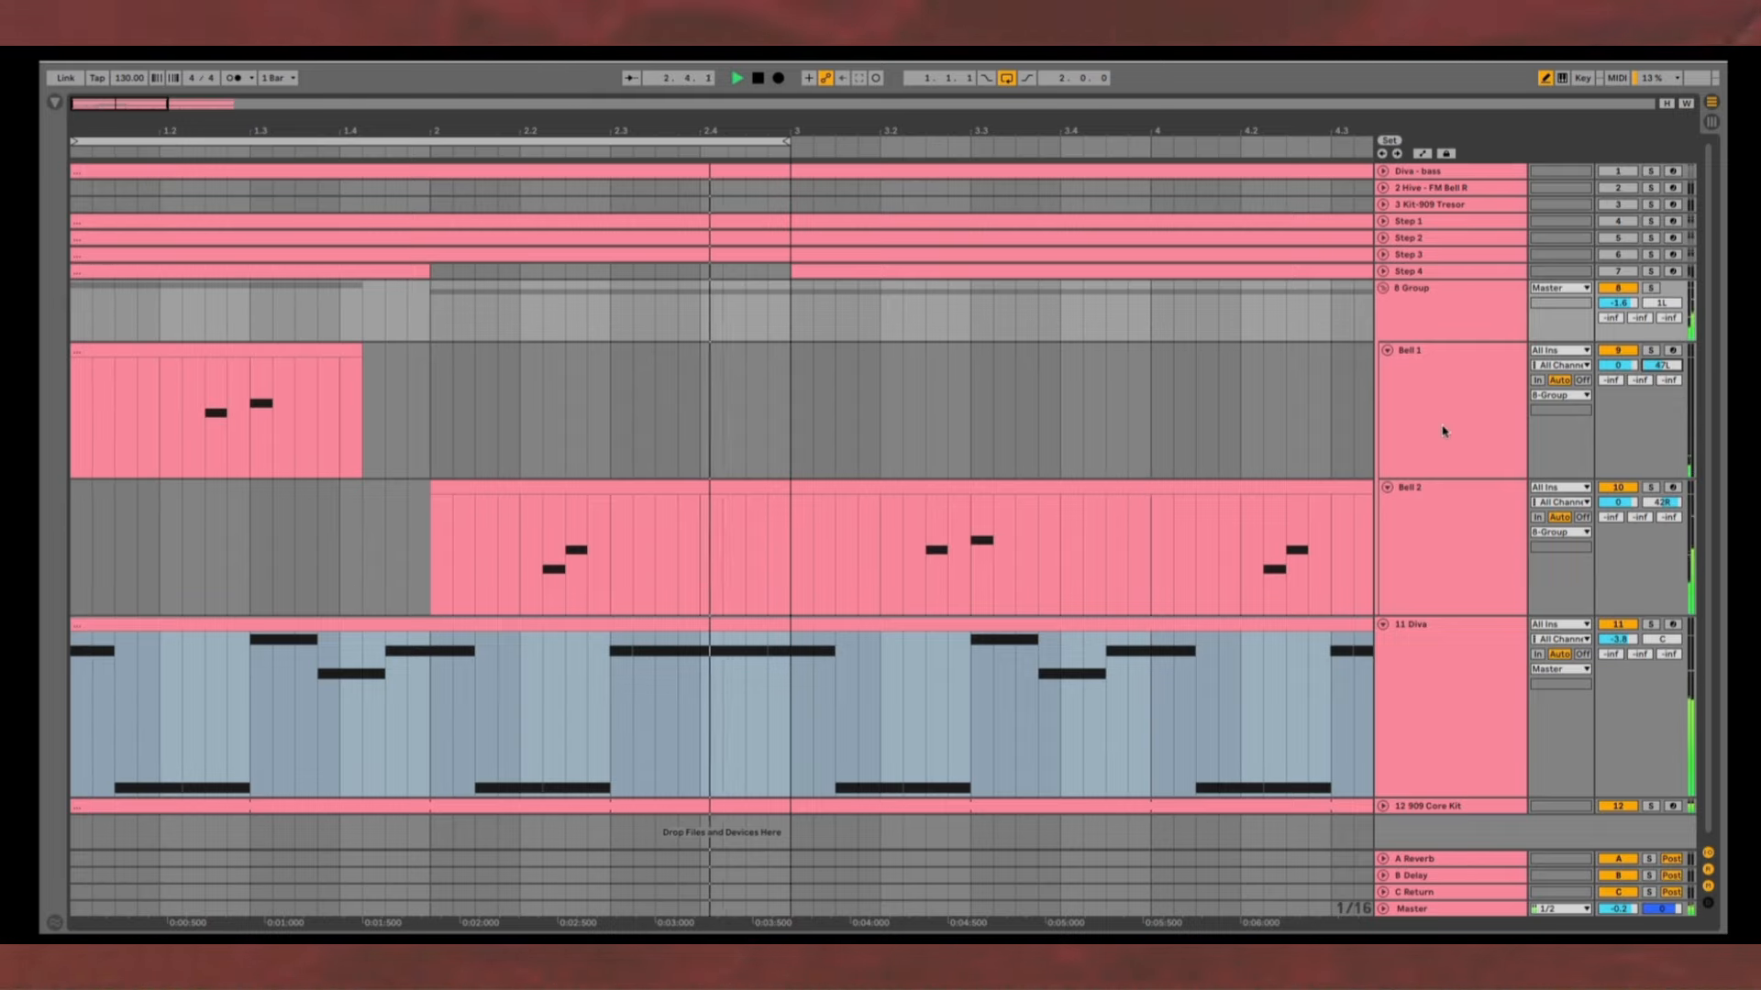
click(1437, 370)
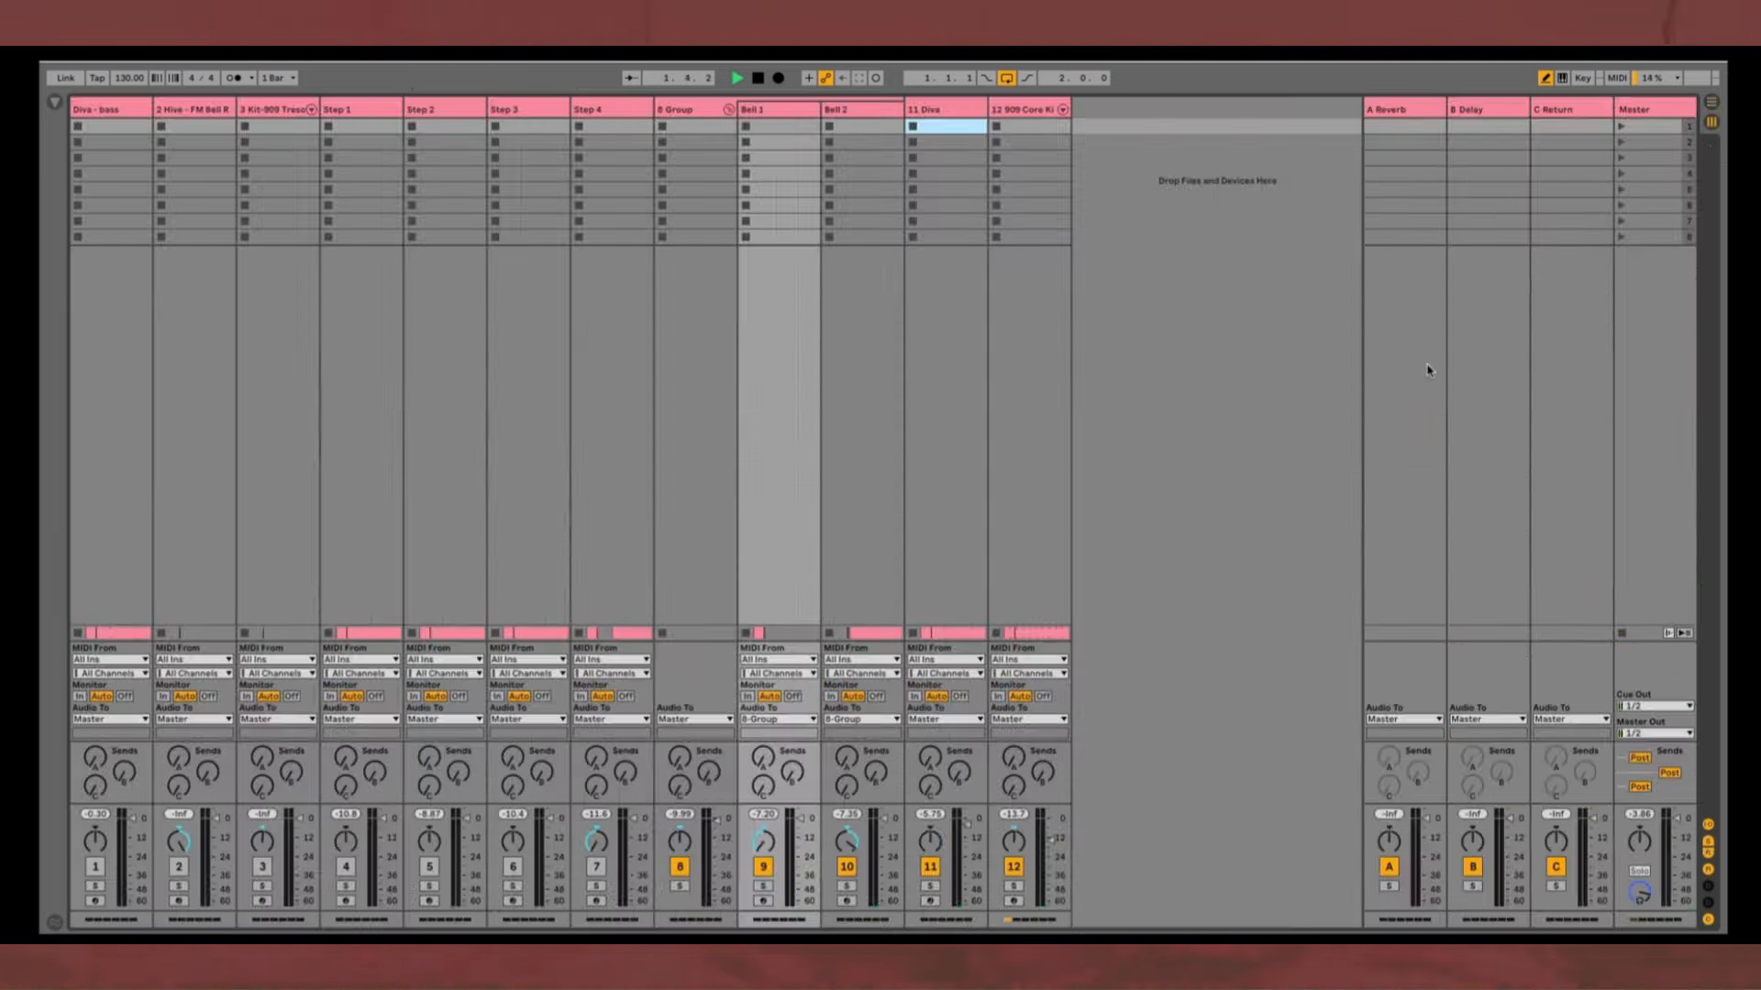
- Add a Reverb to the bell group and set its Dry/Wet to about 36%
key(Tab)
click(676, 110)
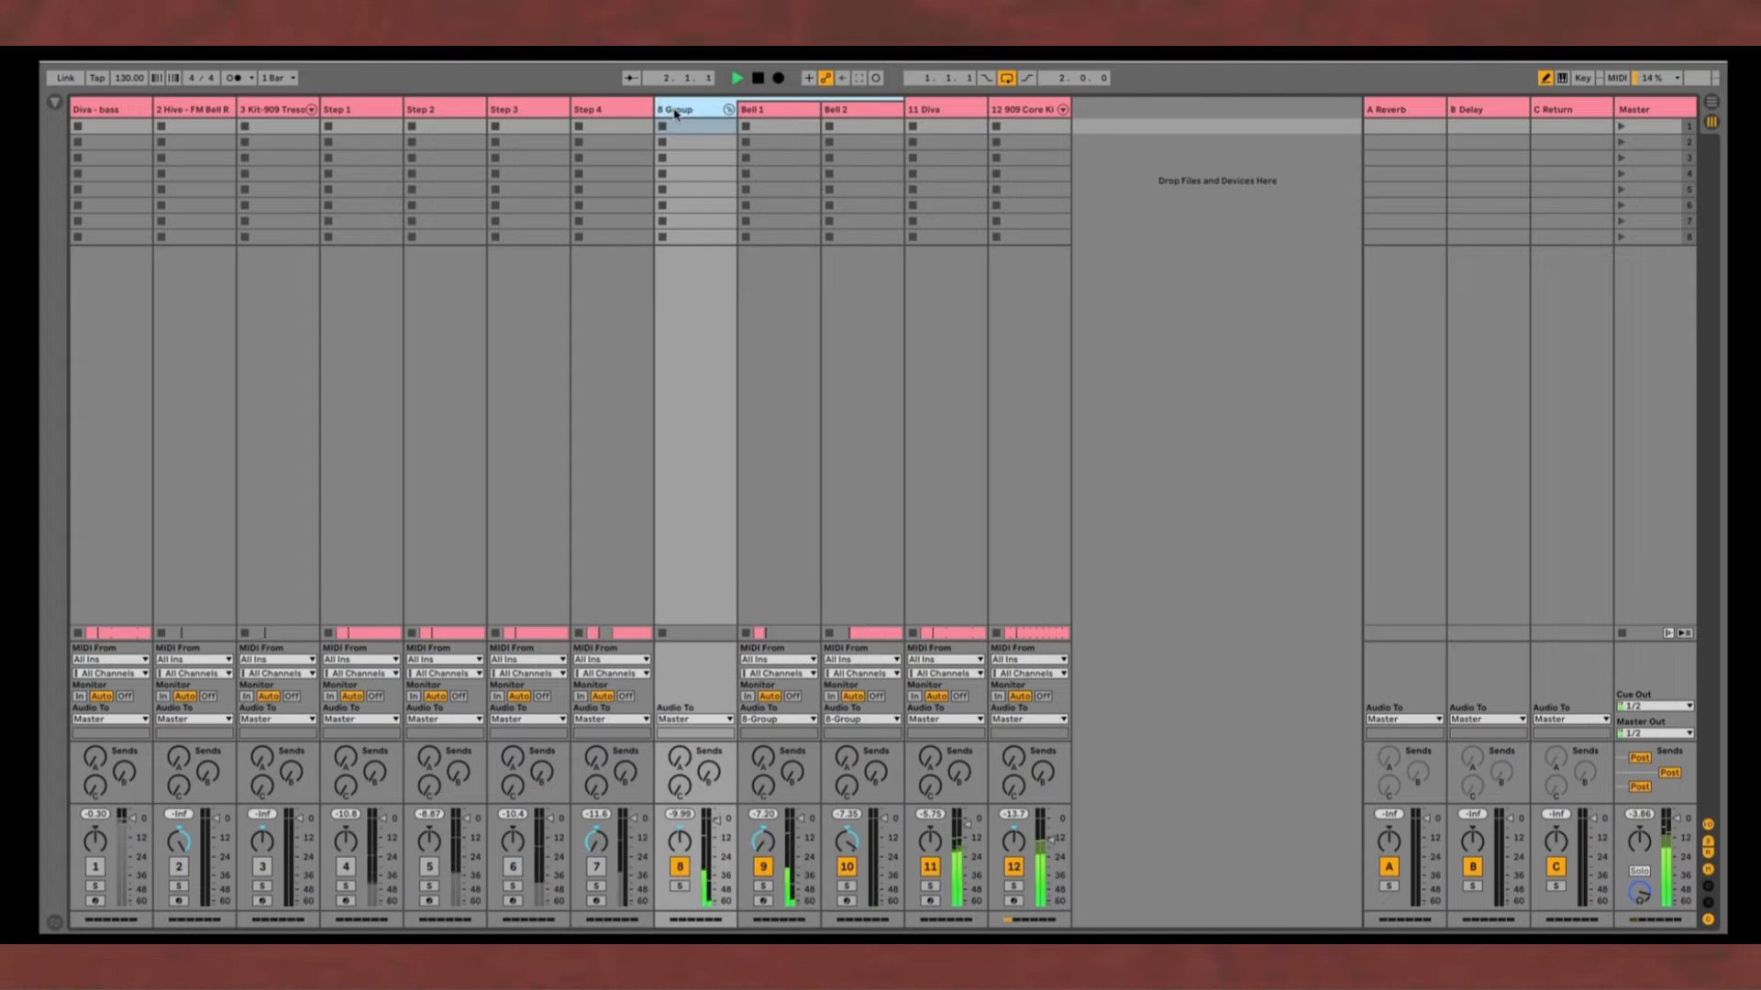
key(super+f)
text(rever)
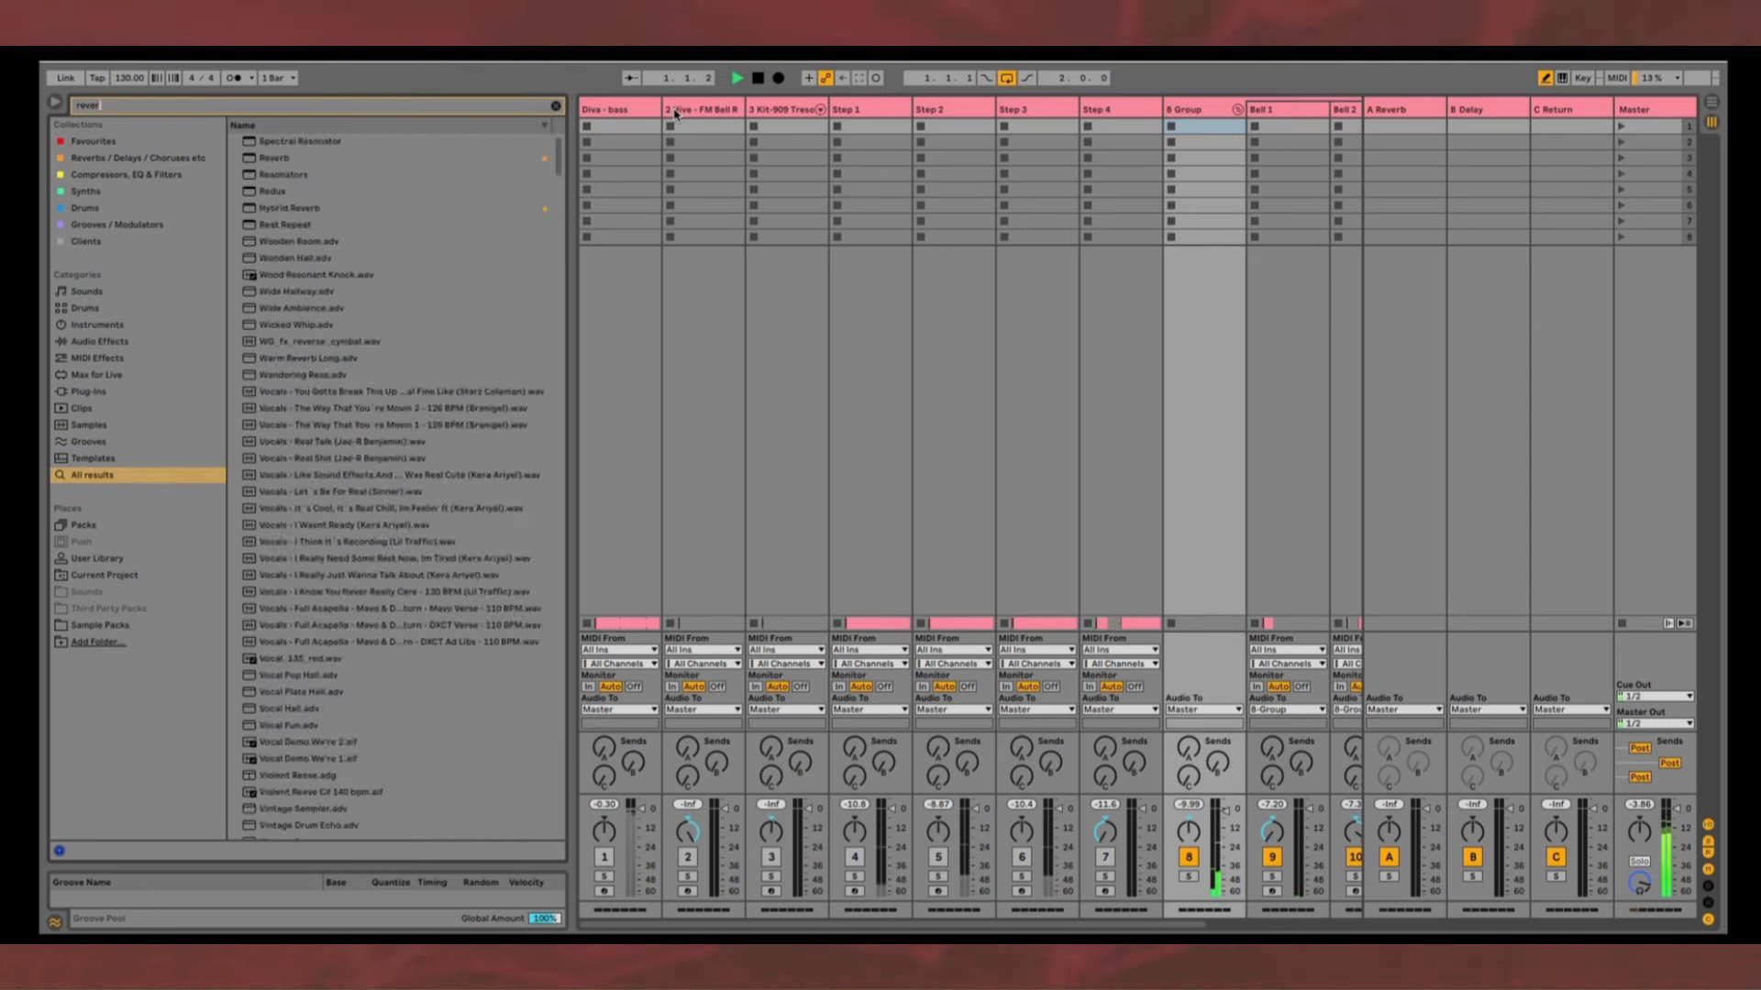
drag(294, 143, 1184, 110)
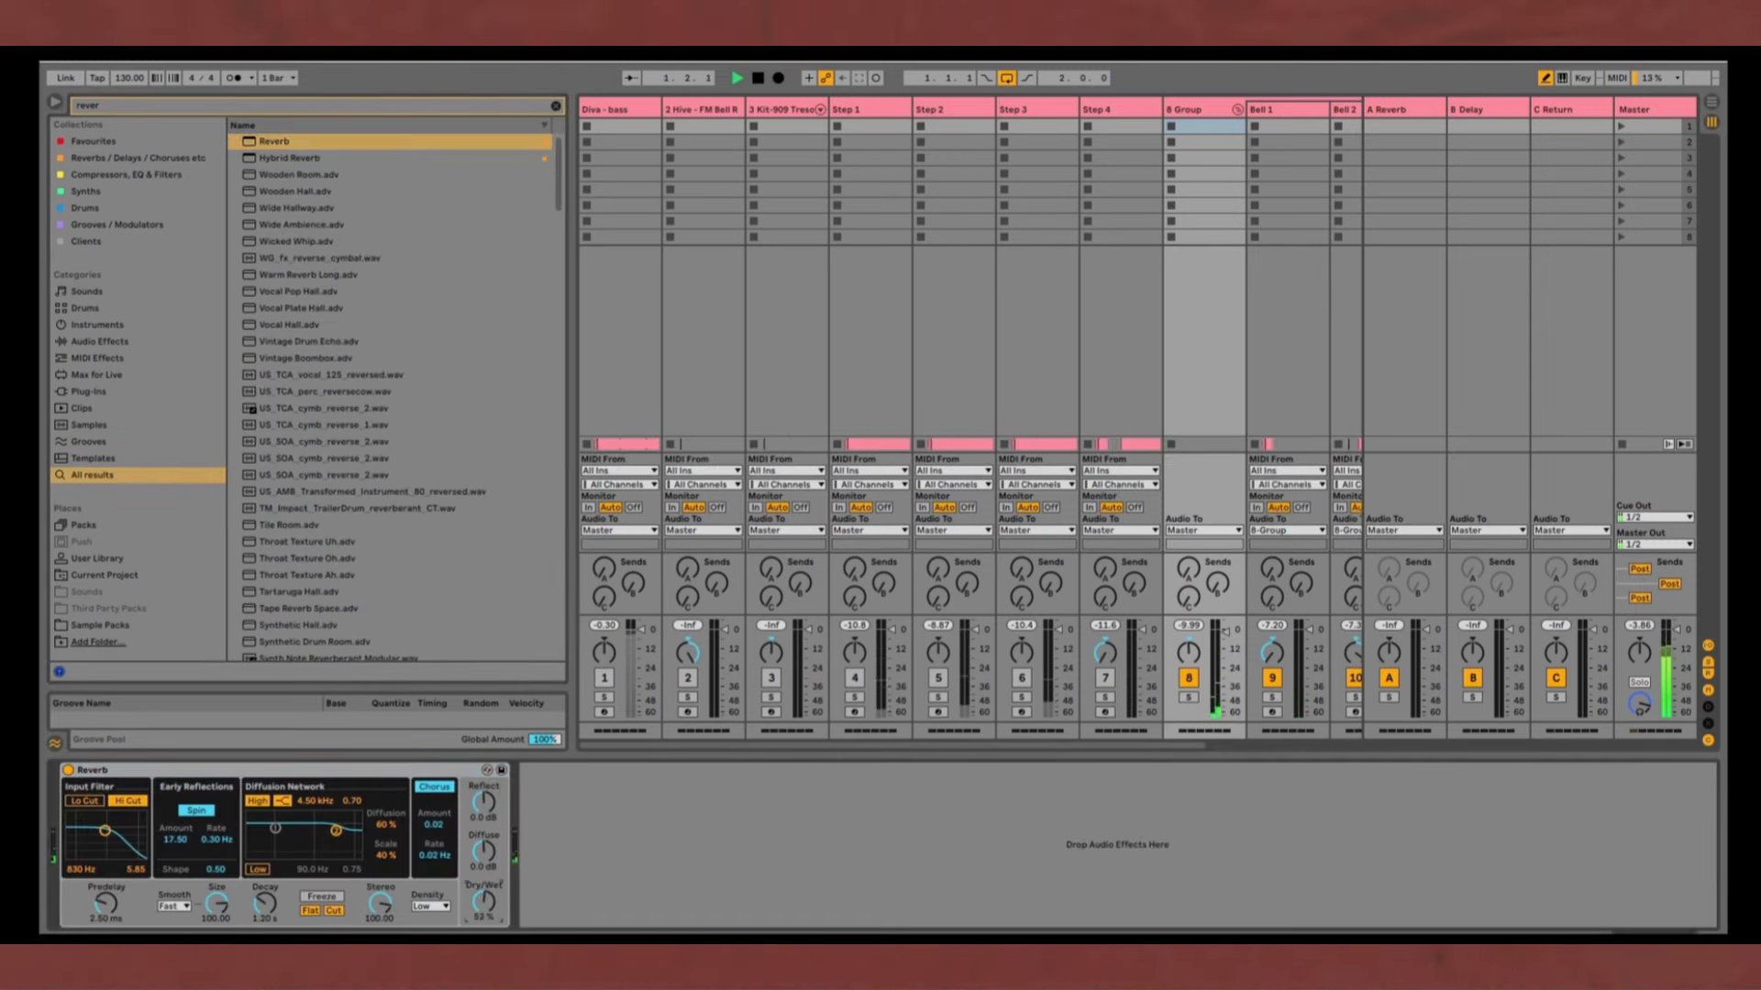
drag(488, 909, 489, 918)
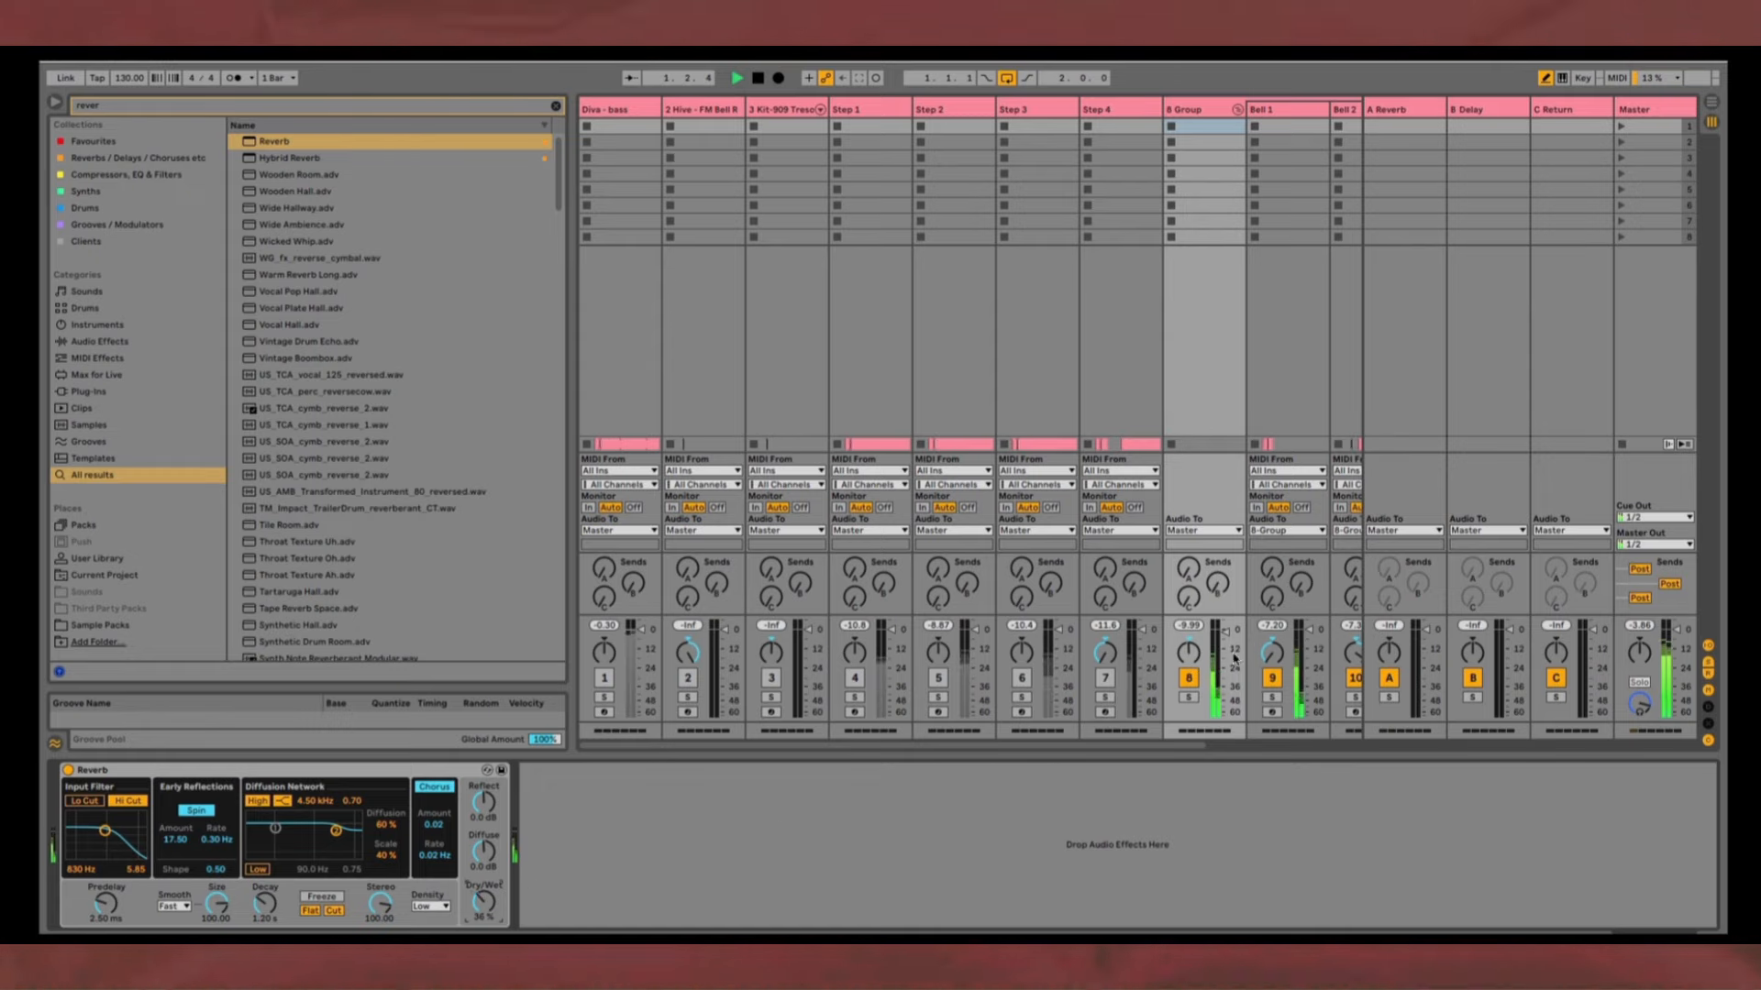
- Open Hive on the Bell 1 and Bell 2 tracks and lower Filter 1's cutoff in each
key(Tab)
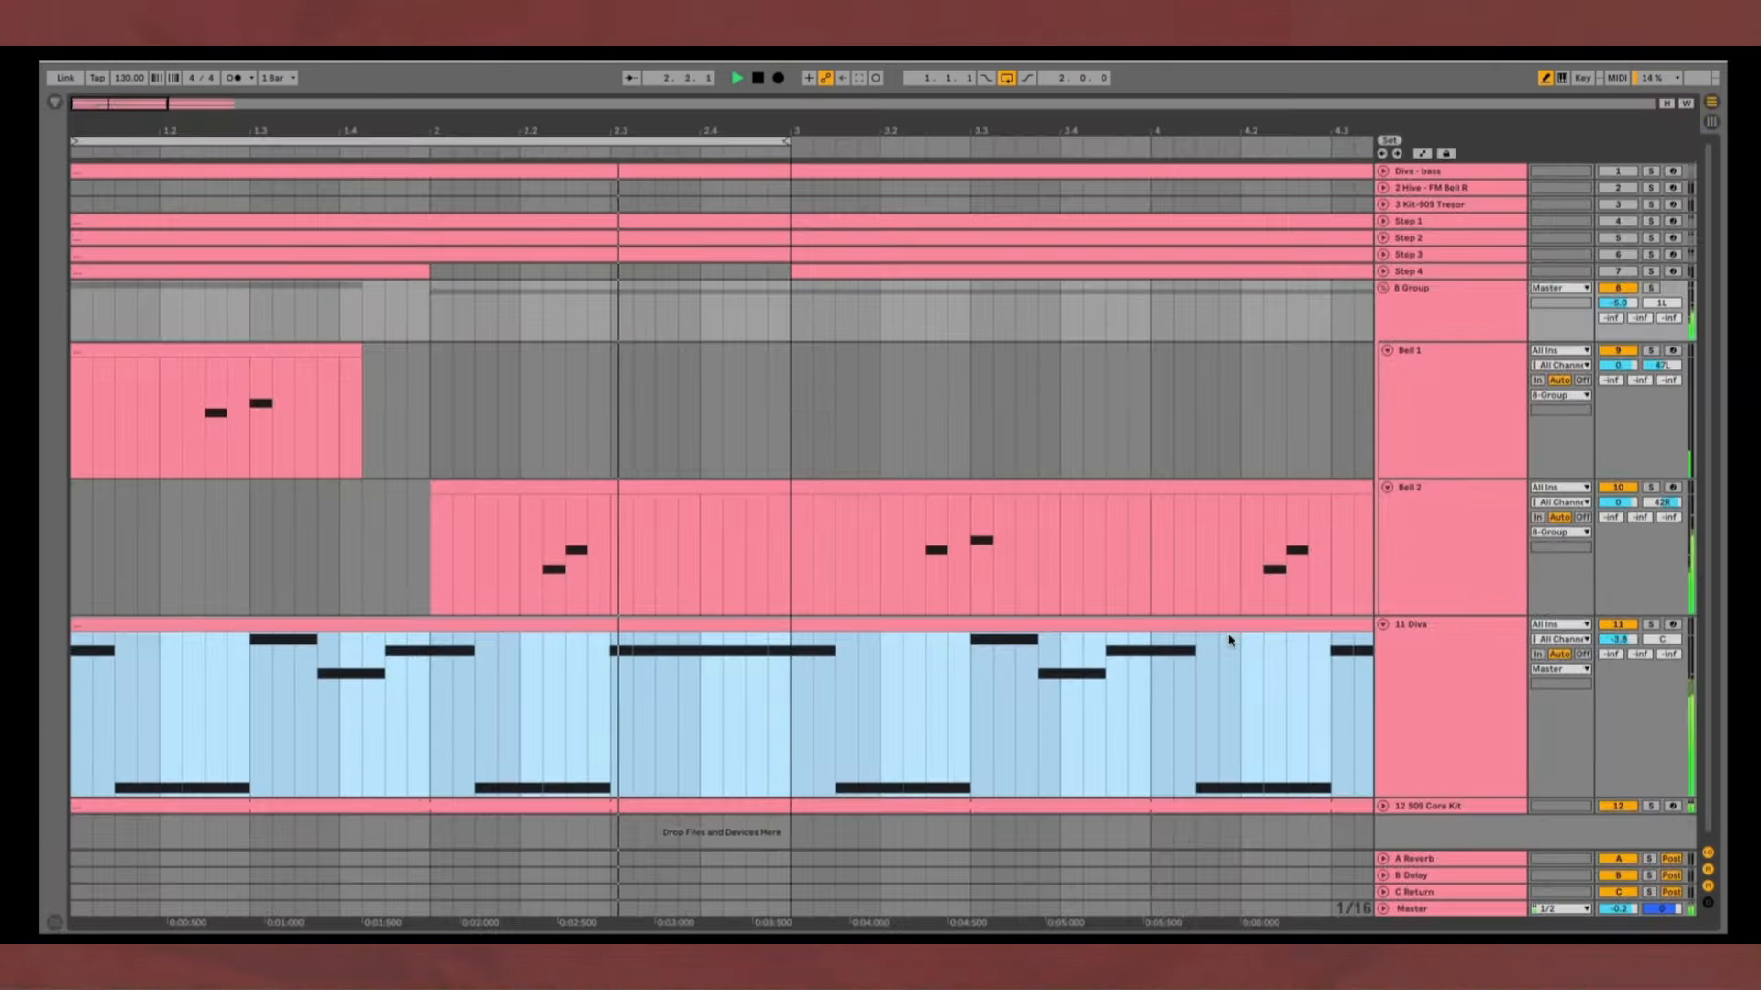
double_click(1509, 393)
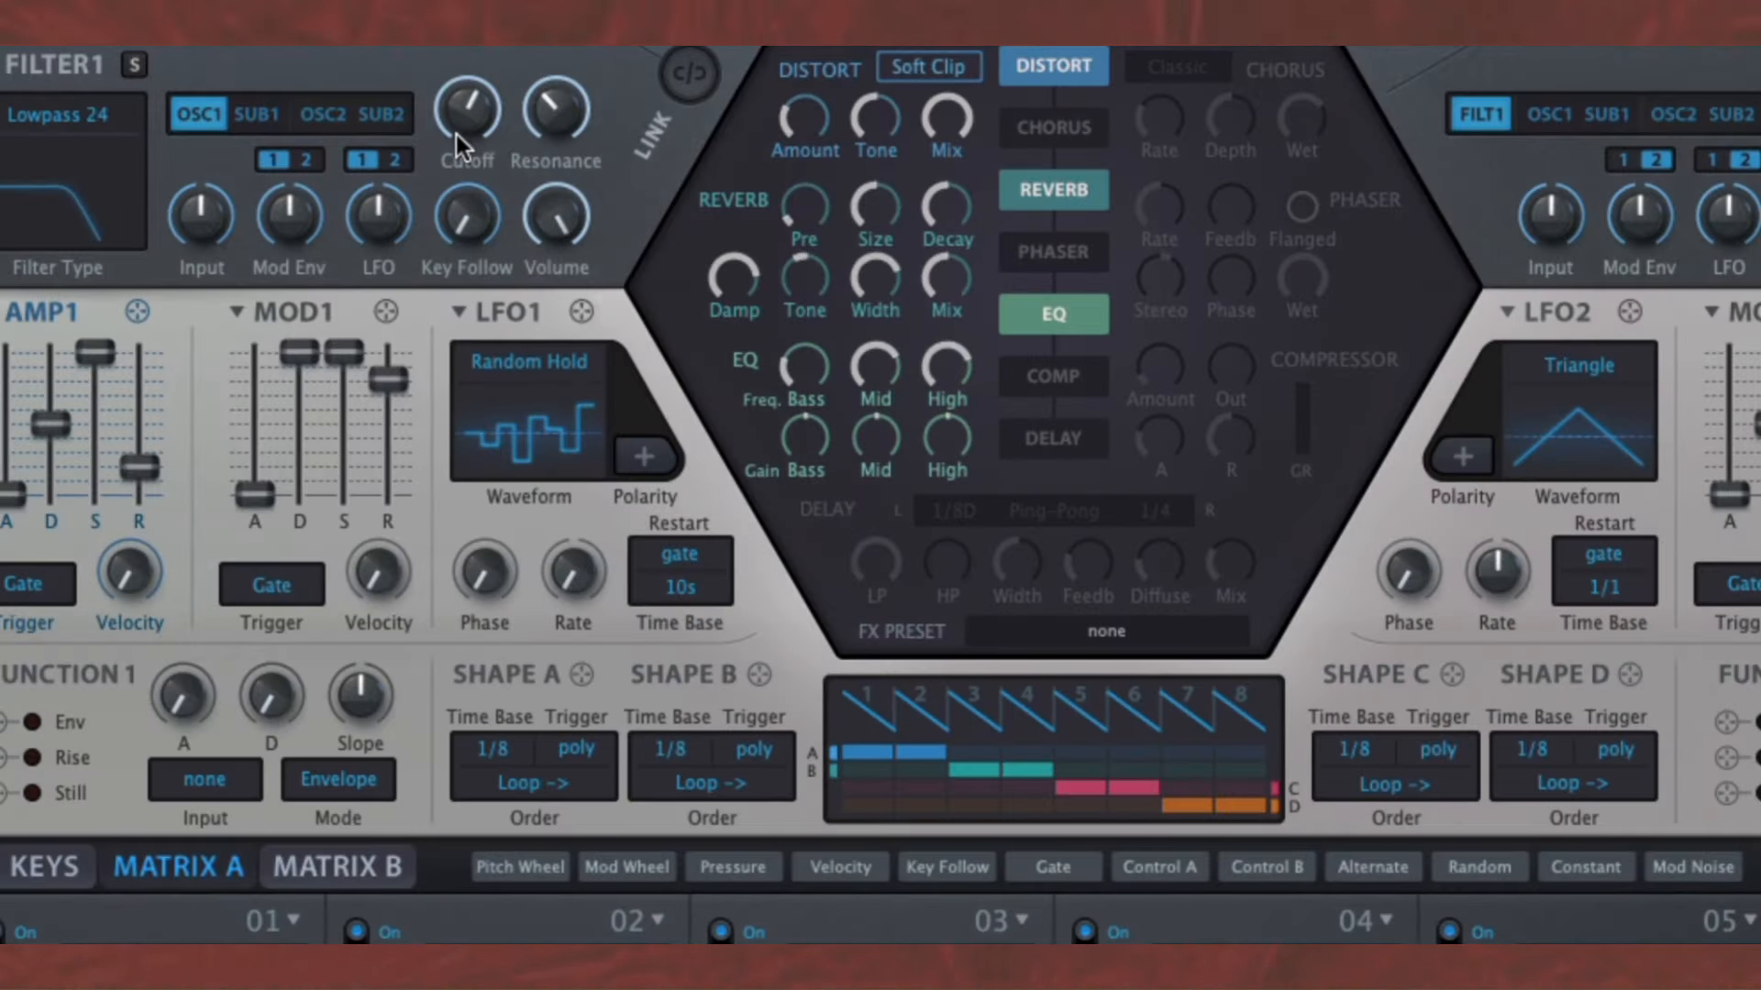
drag(456, 134, 484, 206)
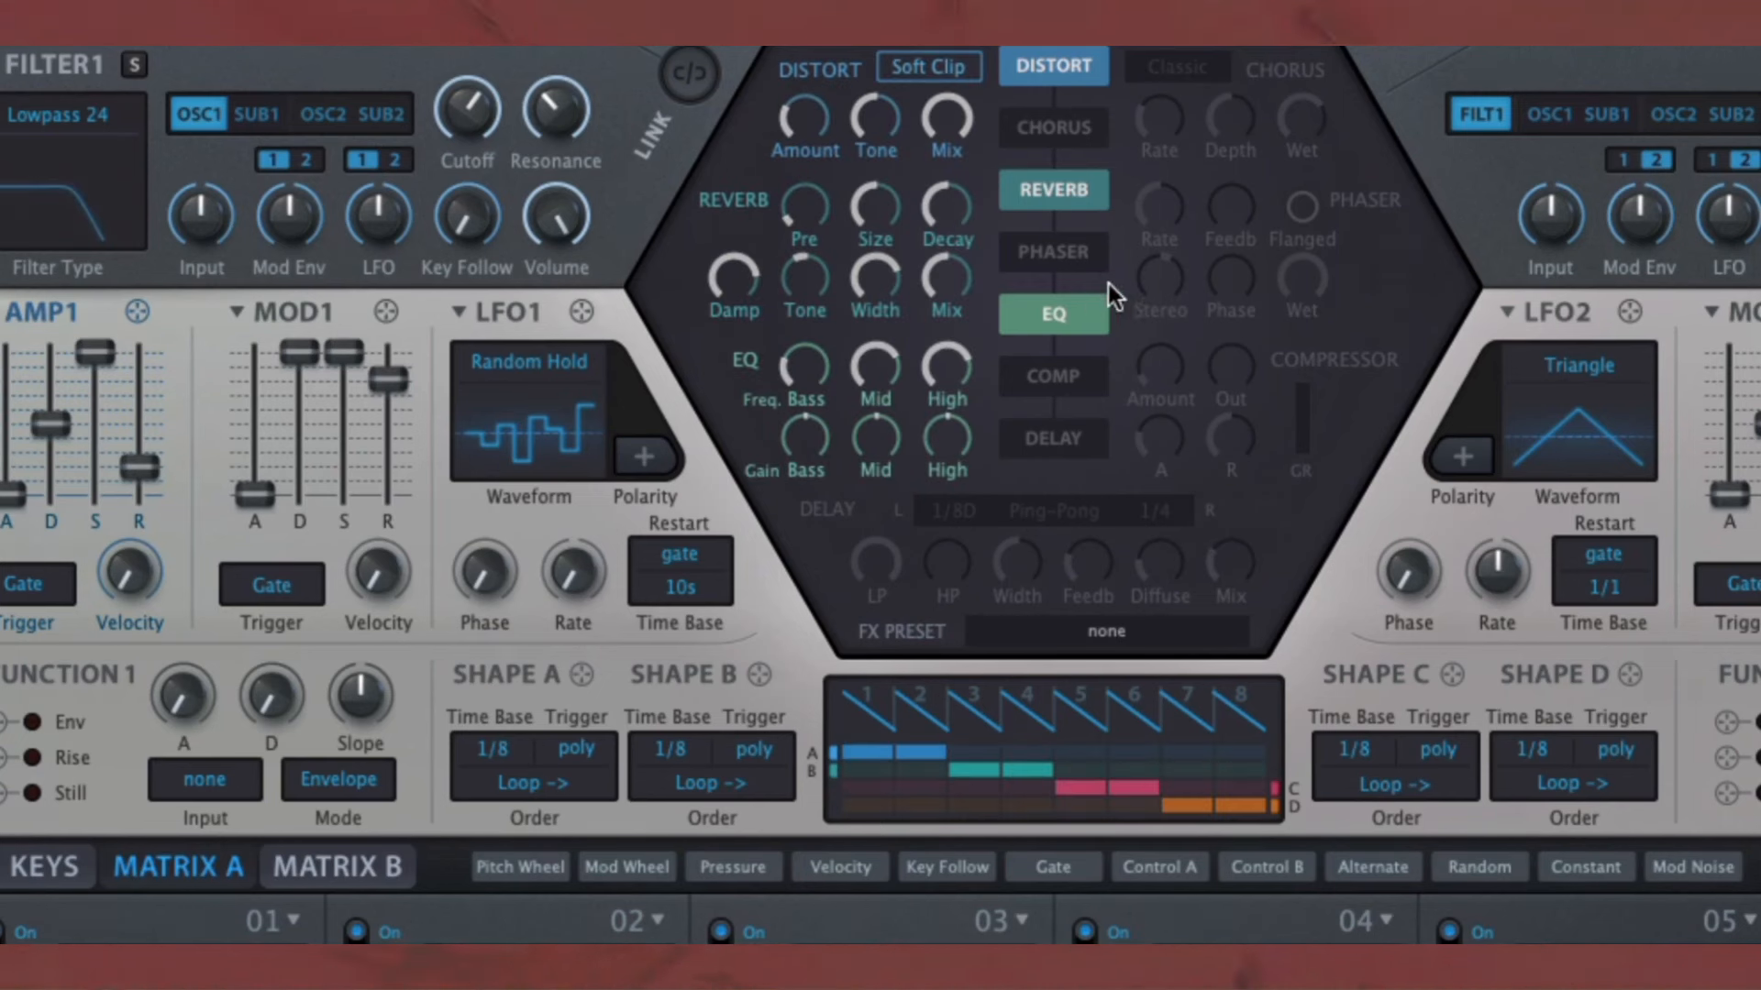
drag(490, 140, 497, 179)
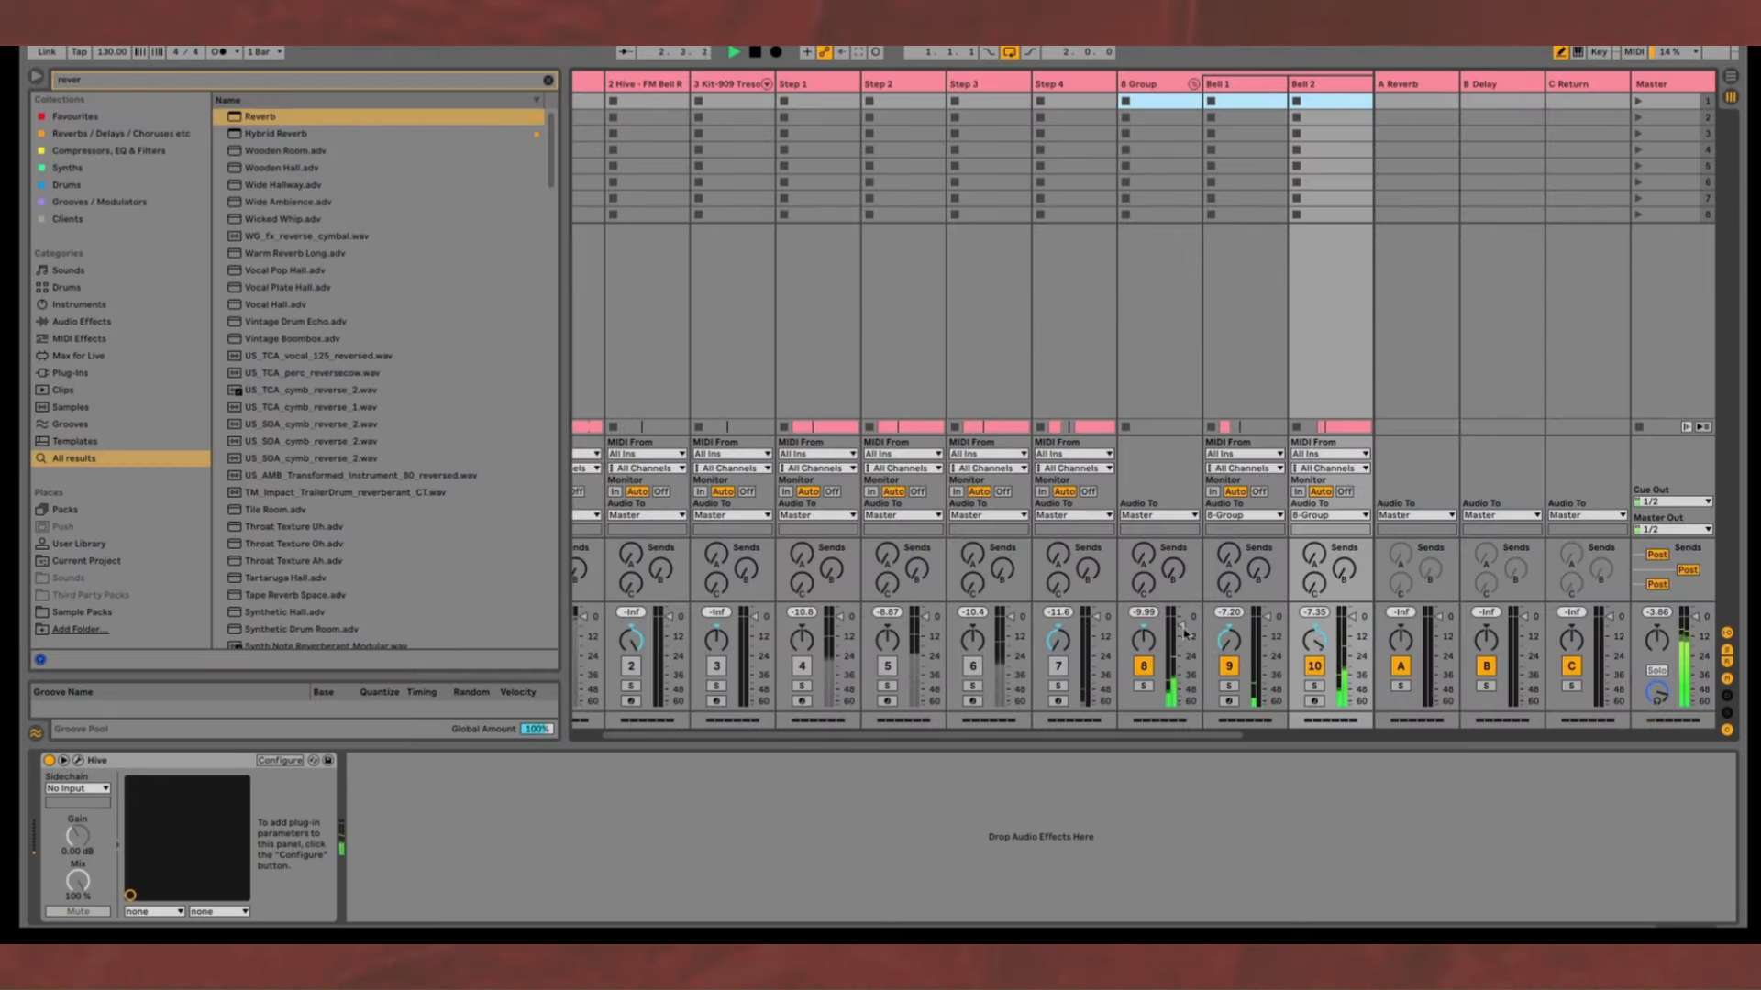
- Nudge the bell group's volume up and add a Limiter after its Reverb with about 7.1 dB of gain
drag(1182, 624, 1181, 619)
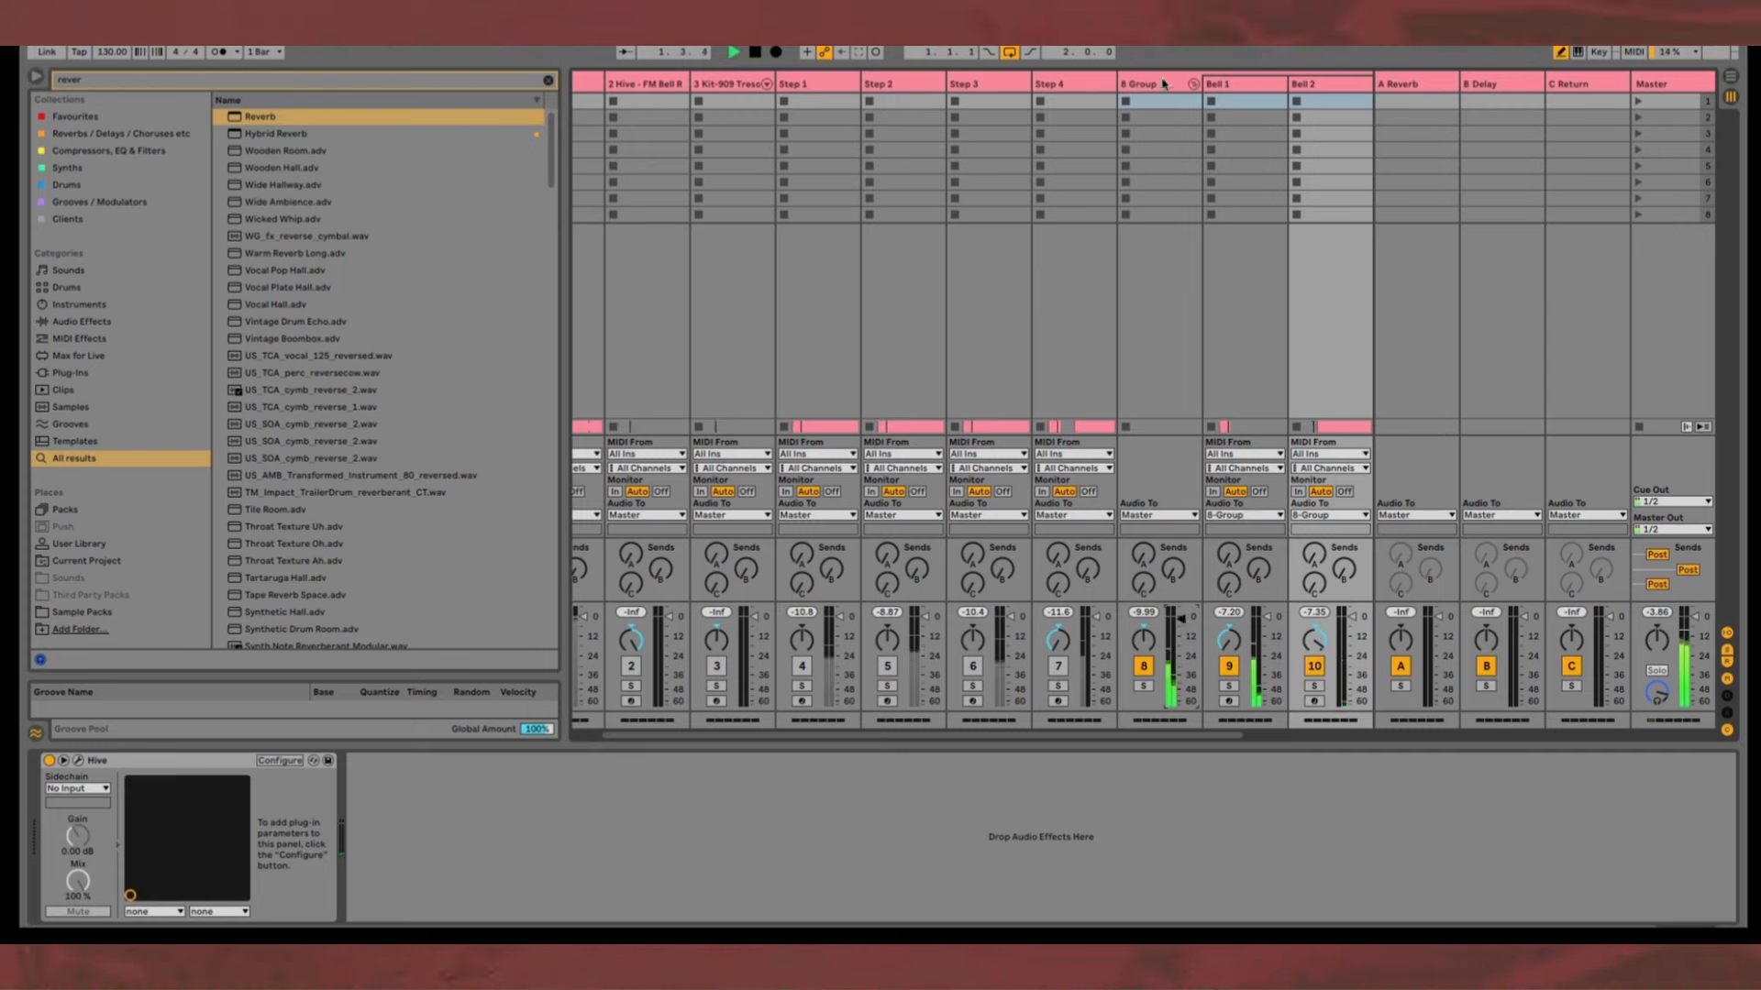
click(1162, 84)
text(limi)
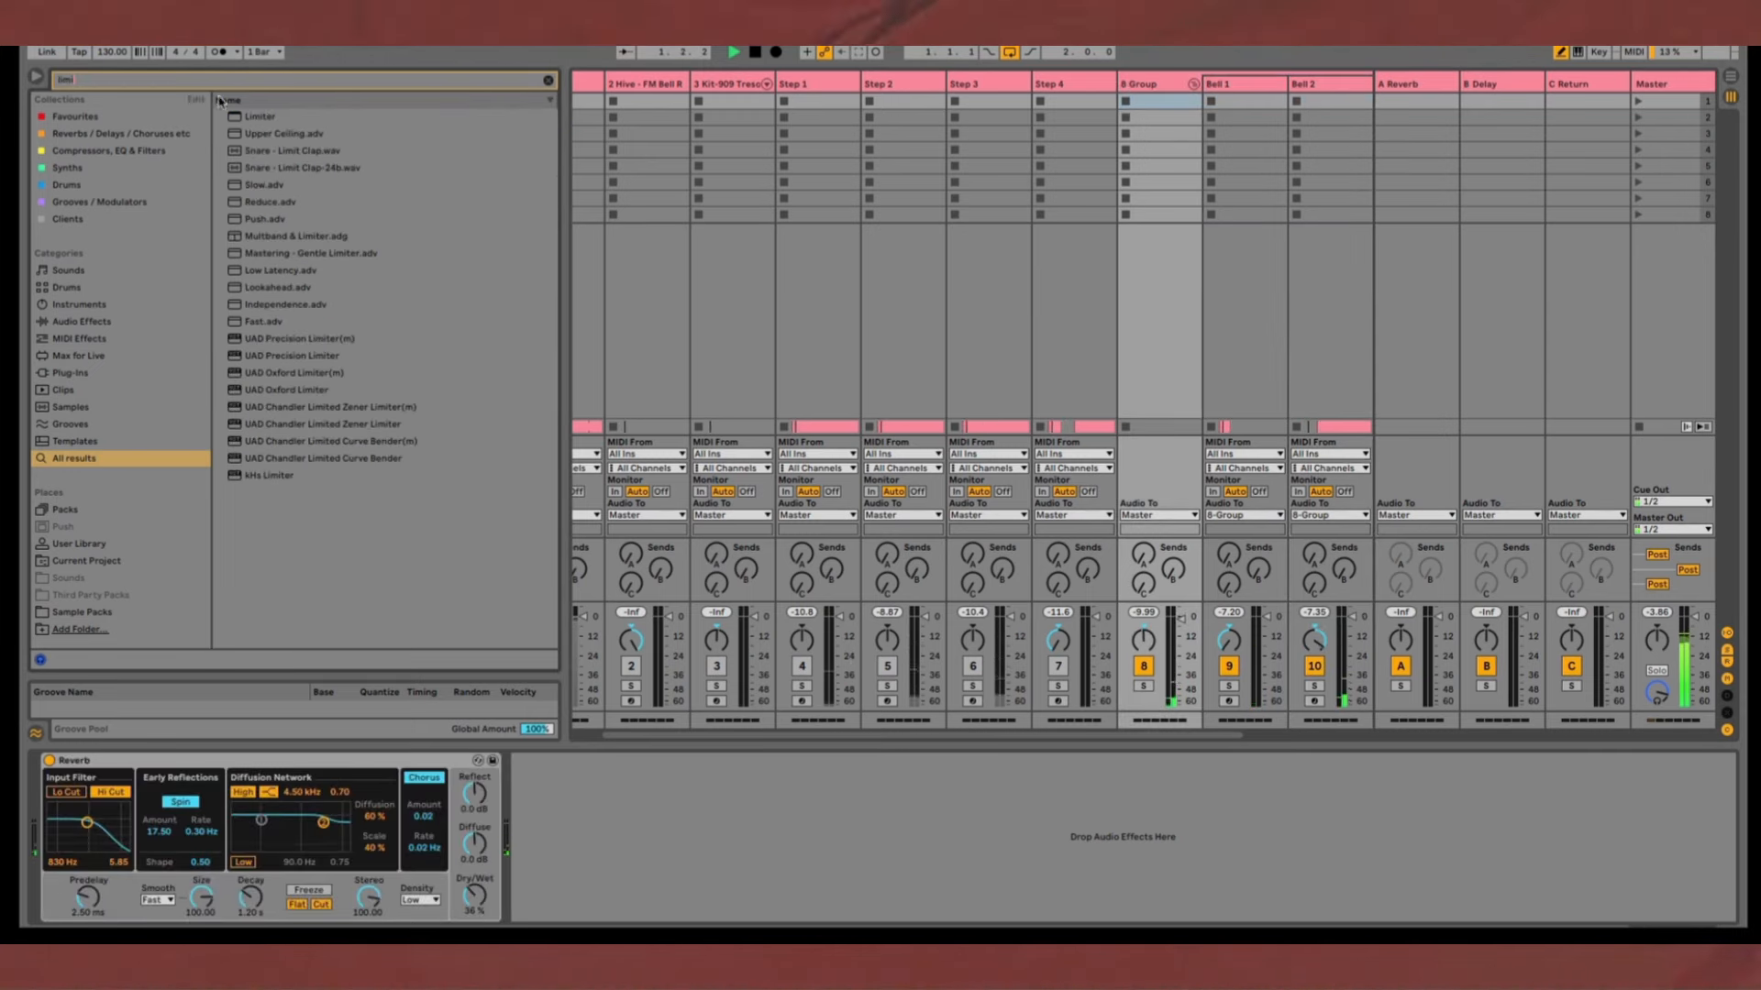
click(249, 117)
drag(249, 119, 538, 794)
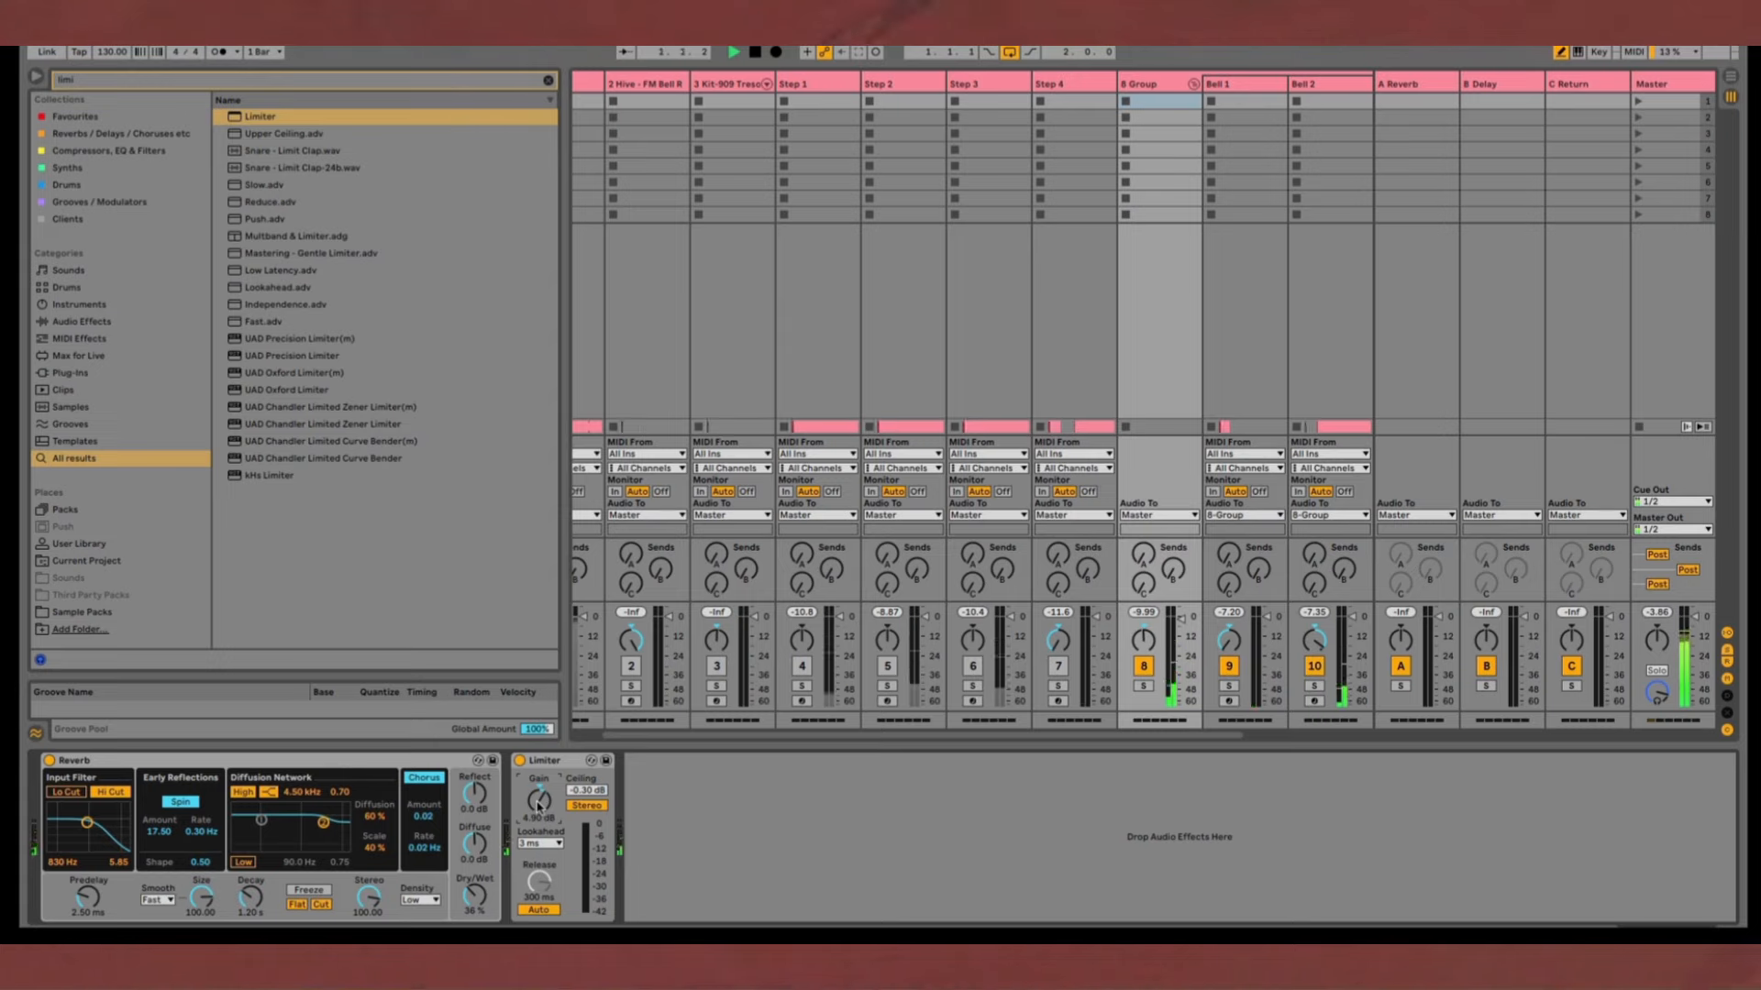
drag(539, 803, 539, 798)
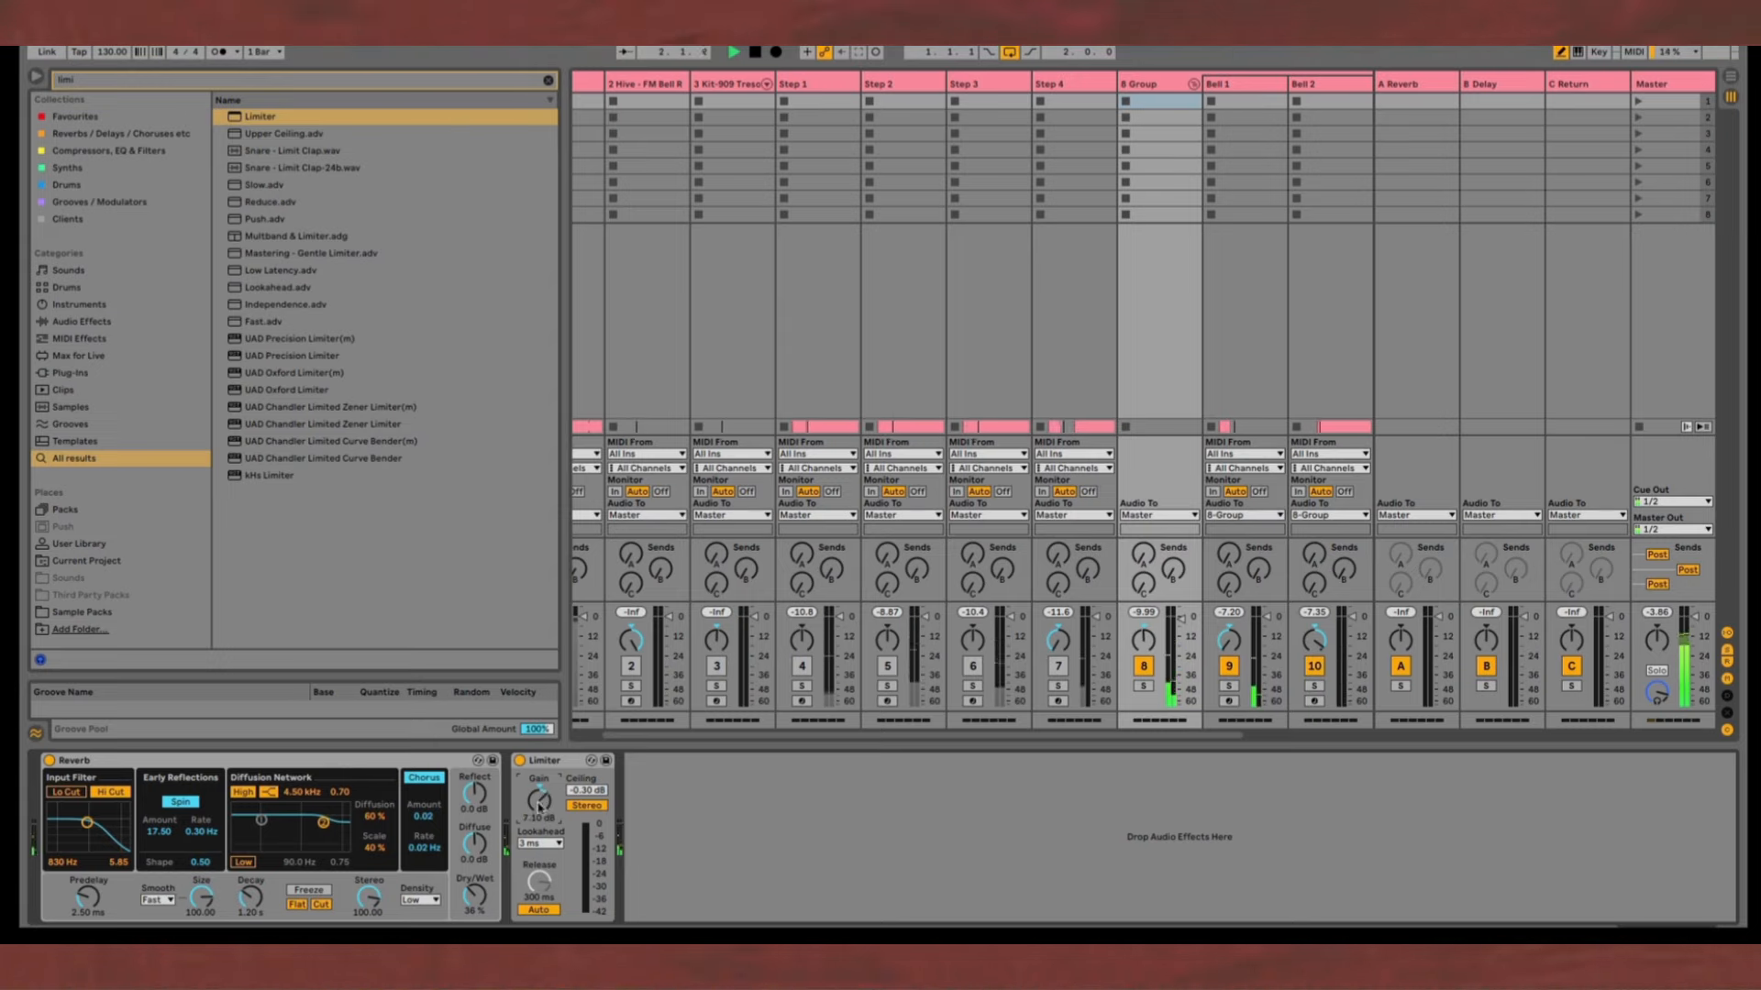